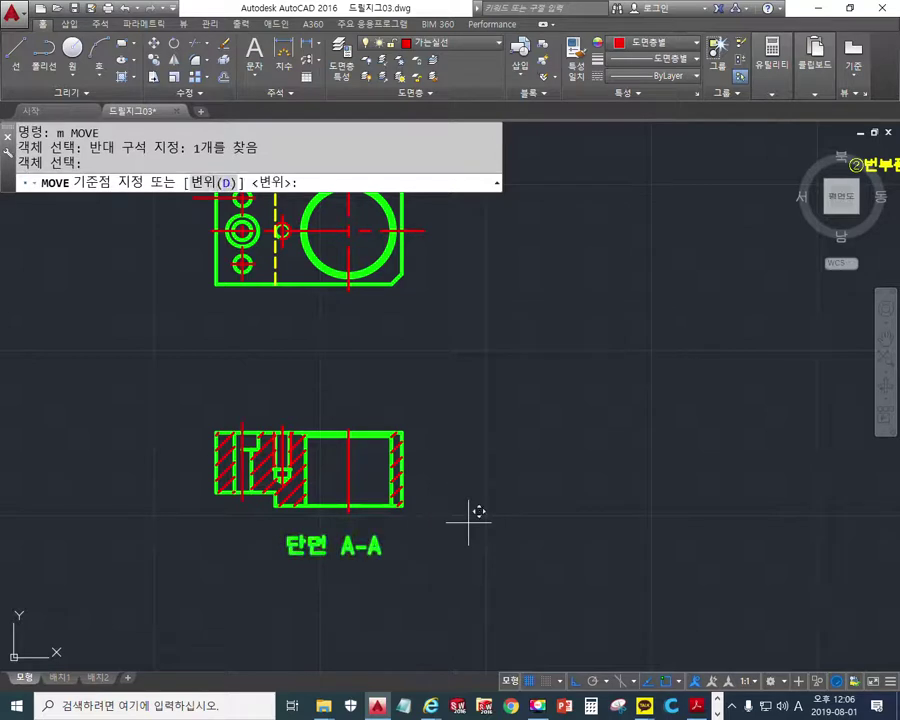
- Move the 단면 A-A label further down below the section view
{"action": "left_click", "coordinate": [476, 540]}
{"action": "middle_click_drag", "start_coordinate": [335, 340], "coordinate": [353, 418]}
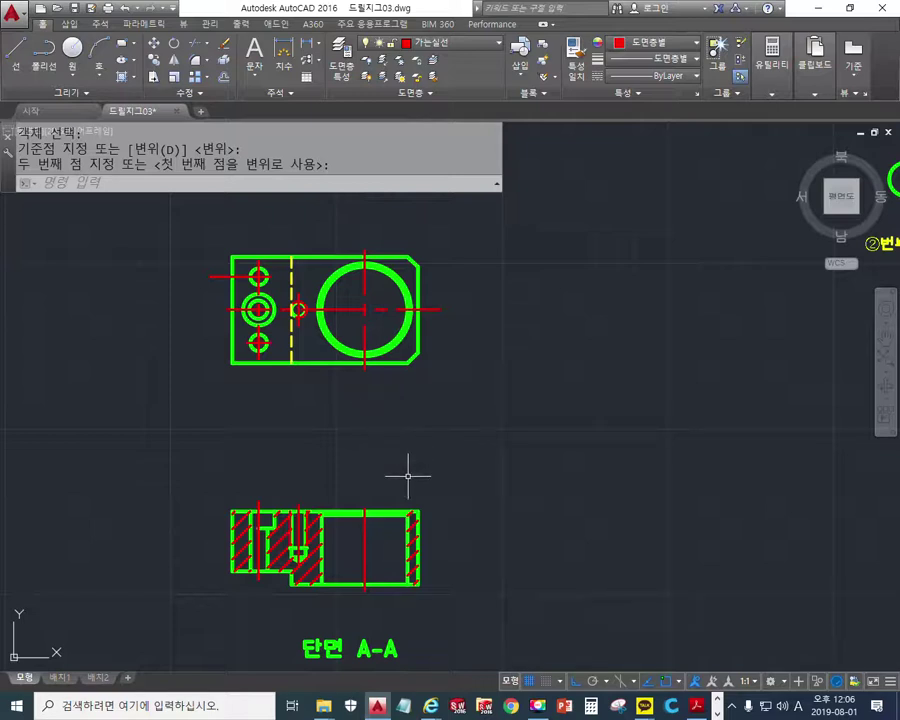
{"action": "scroll", "coordinate": [356, 426], "scroll_direction": "up", "scroll_amount": 3}
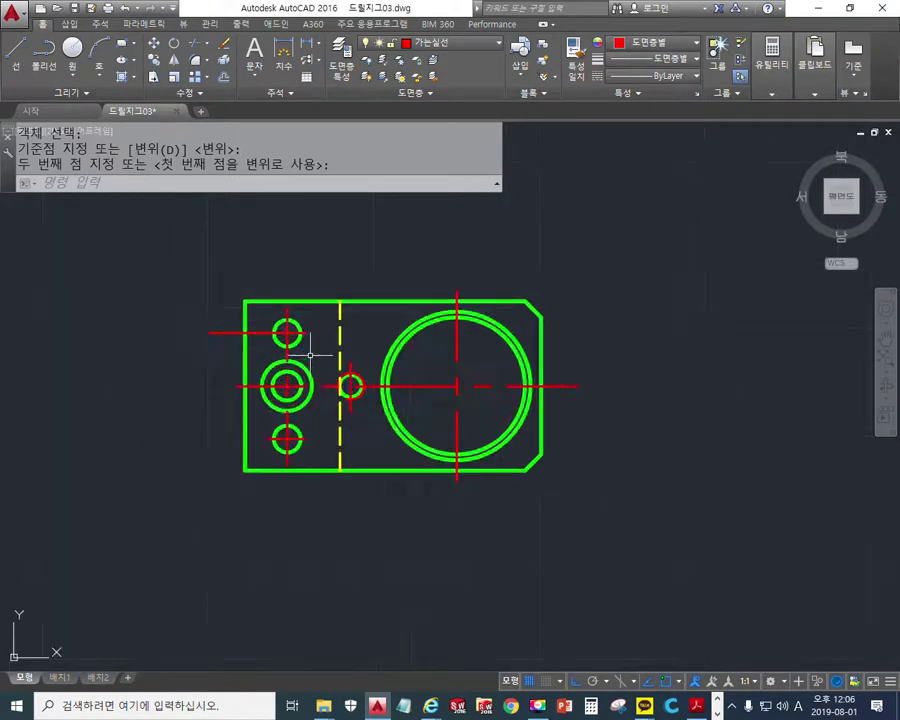
{"action": "middle_click_drag", "start_coordinate": [385, 411], "coordinate": [360, 415]}
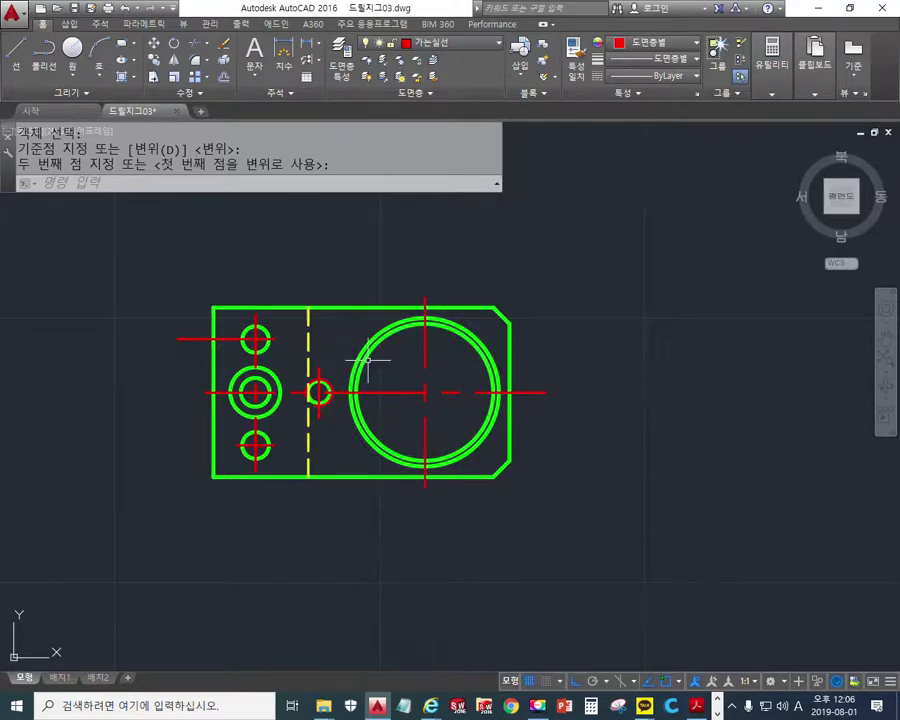
{"action": "scroll", "coordinate": [428, 410], "scroll_direction": "down", "scroll_amount": 3}
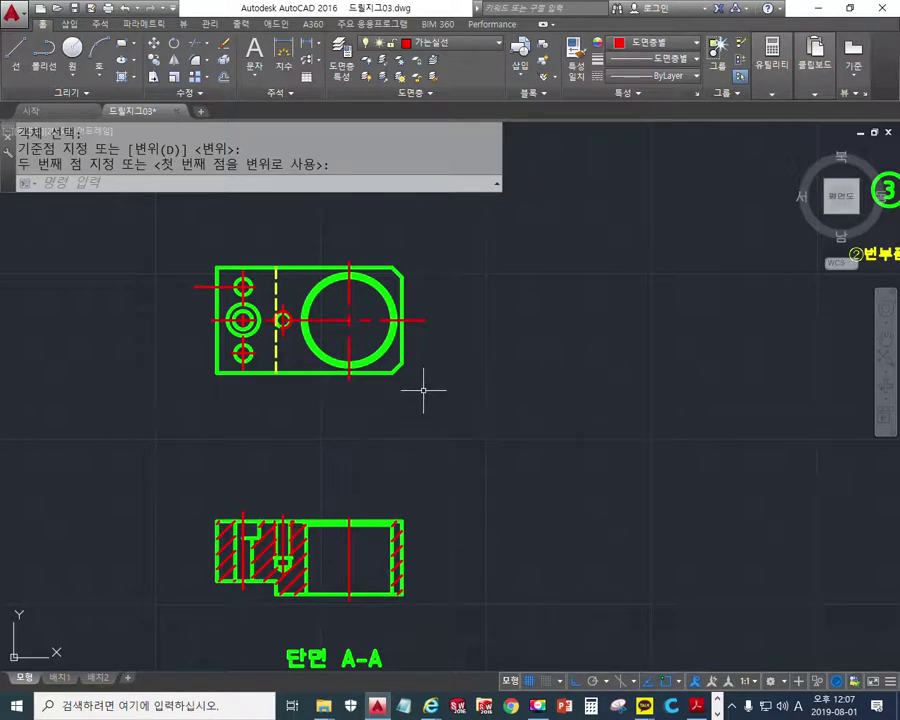
- Trace the stepped section path across the plan view's hole centres with the screen pen and clear the markup
{"action": "key", "text": "F9"}
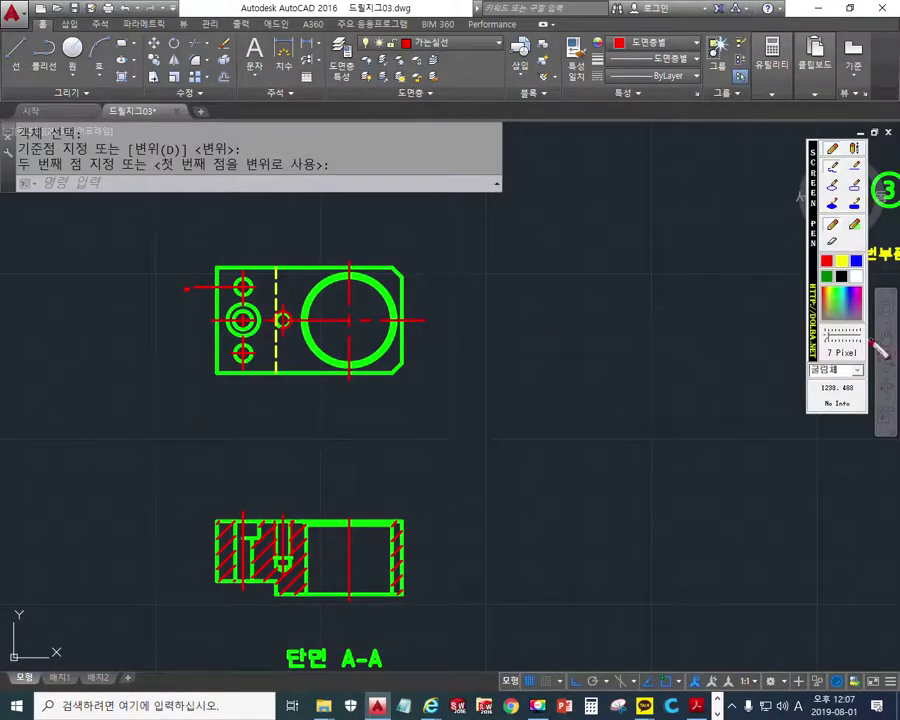
{"action": "mouse_move", "coordinate": [188, 289]}
{"action": "left_mouse_down"}
{"action": "mouse_move", "coordinate": [242, 284]}
{"action": "mouse_move", "coordinate": [243, 320]}
{"action": "mouse_move", "coordinate": [436, 321]}
{"action": "left_mouse_up"}
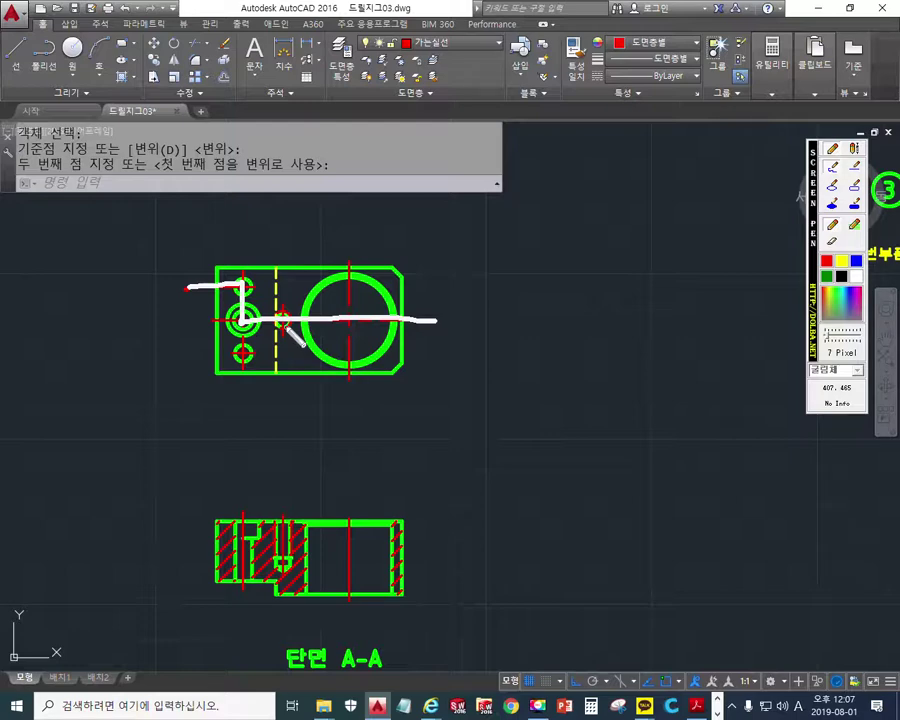
{"action": "key", "text": "Escape"}
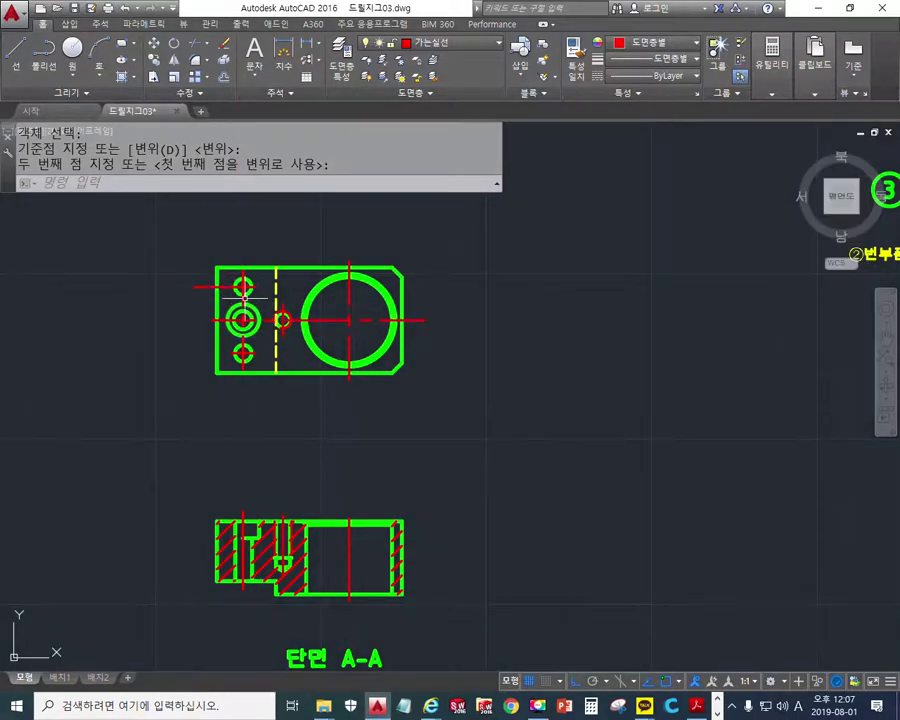
- Draw a horizontal polyline 0.5 wide from the upper small hole's centre leftward, ending just outside the circle
{"action": "scroll", "coordinate": [245, 300], "scroll_direction": "up", "scroll_amount": 4}
{"action": "scroll", "coordinate": [255, 342], "scroll_direction": "down", "scroll_amount": 2}
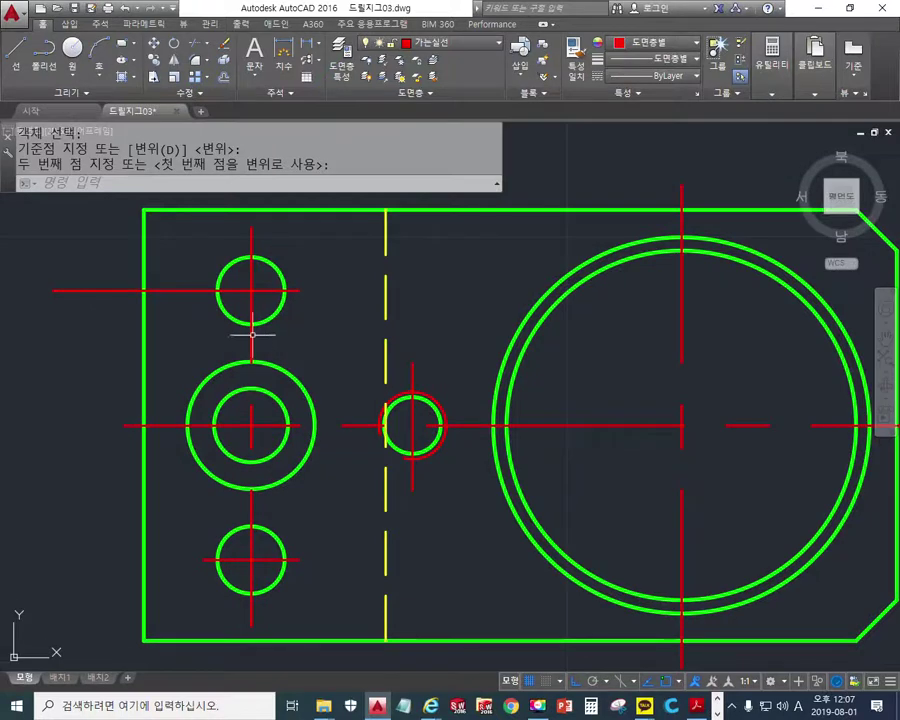
{"action": "mouse_move", "coordinate": [111, 291]}
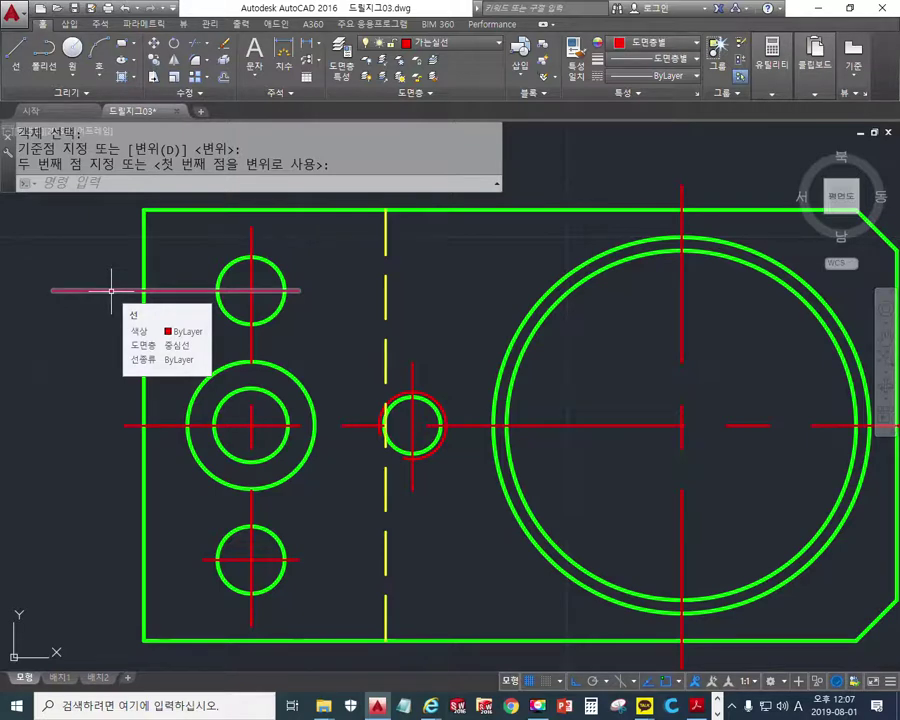
{"action": "middle_click_drag", "start_coordinate": [100, 355], "coordinate": [158, 348]}
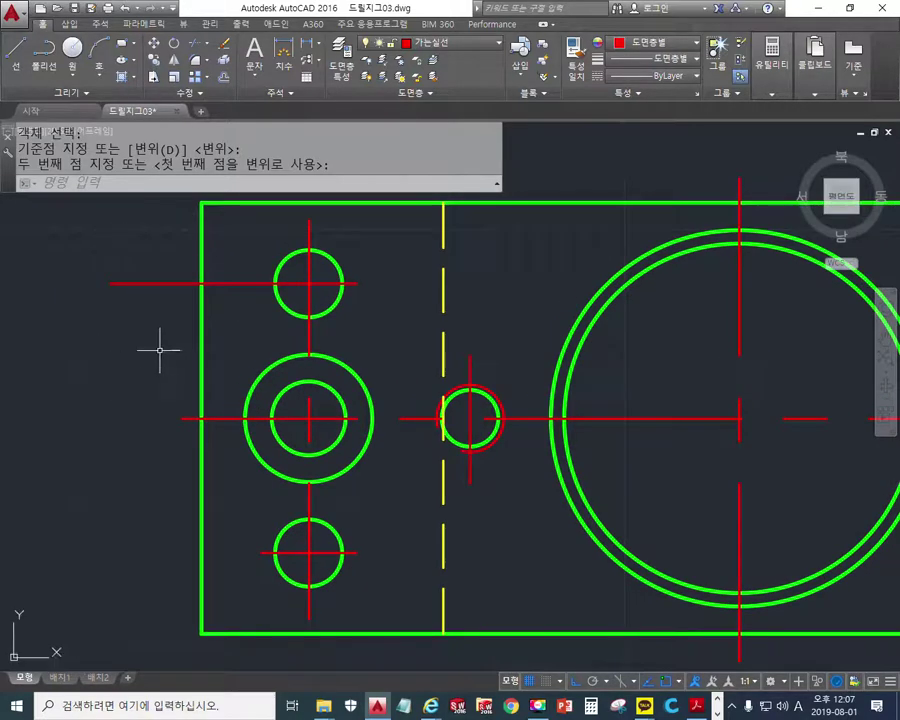
{"action": "middle_click_drag", "start_coordinate": [359, 359], "coordinate": [328, 362]}
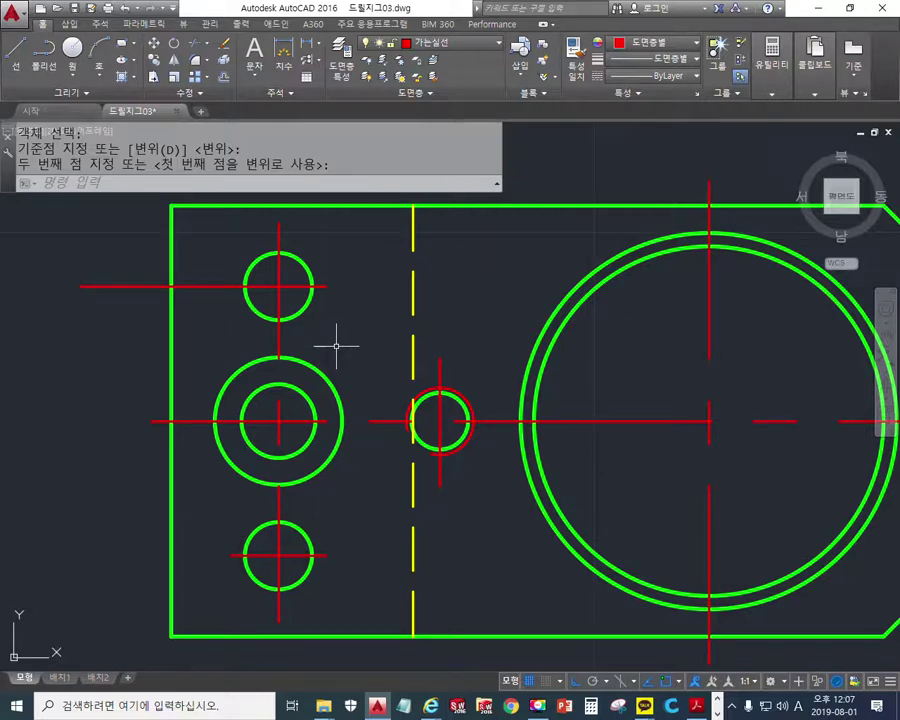
{"action": "type", "text": "PL"}
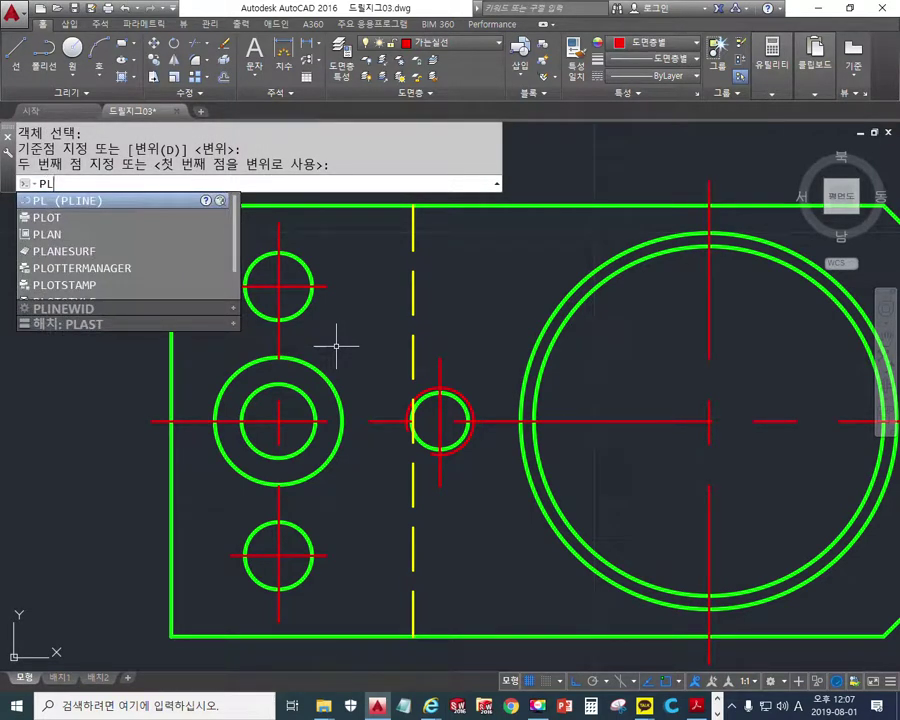
{"action": "key", "text": "Return"}
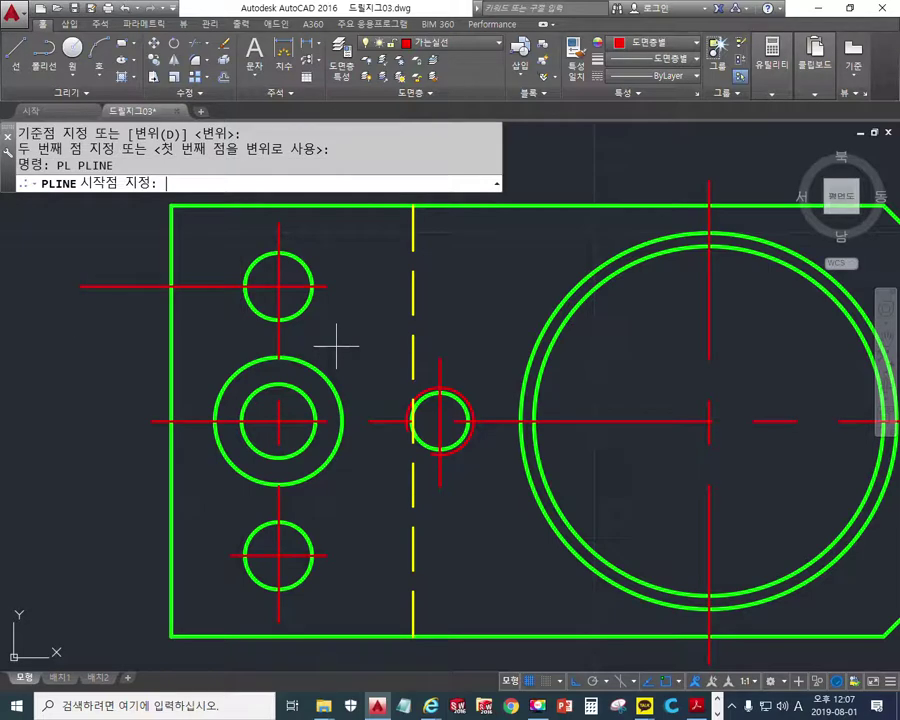
{"action": "left_click", "coordinate": [302, 269]}
{"action": "scroll", "coordinate": [201, 251], "scroll_direction": "up", "scroll_amount": 2}
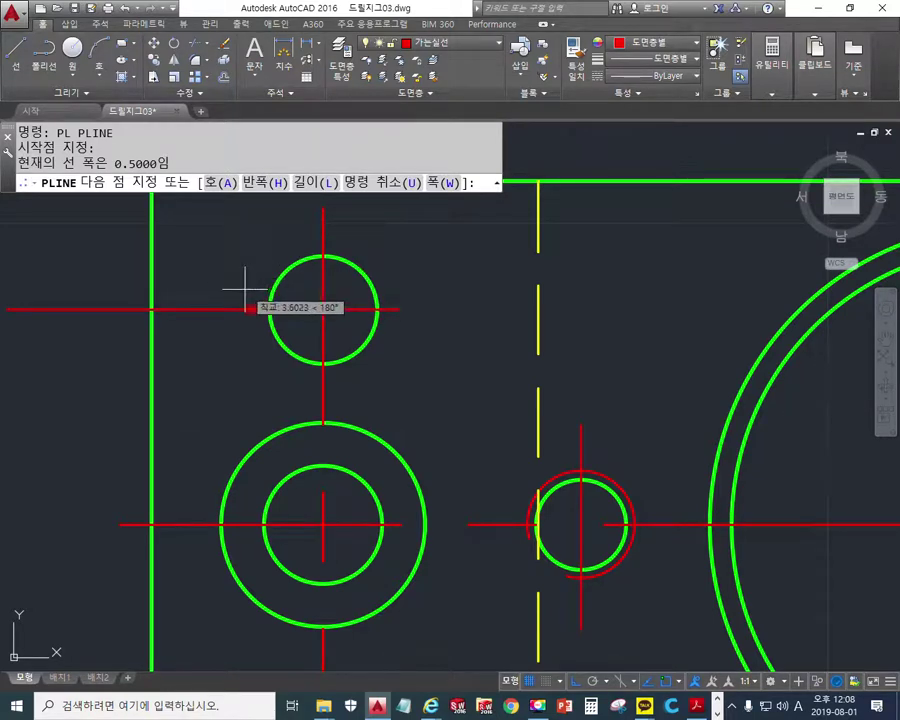
{"action": "type", "text": "w"}
{"action": "key", "text": "Return"}
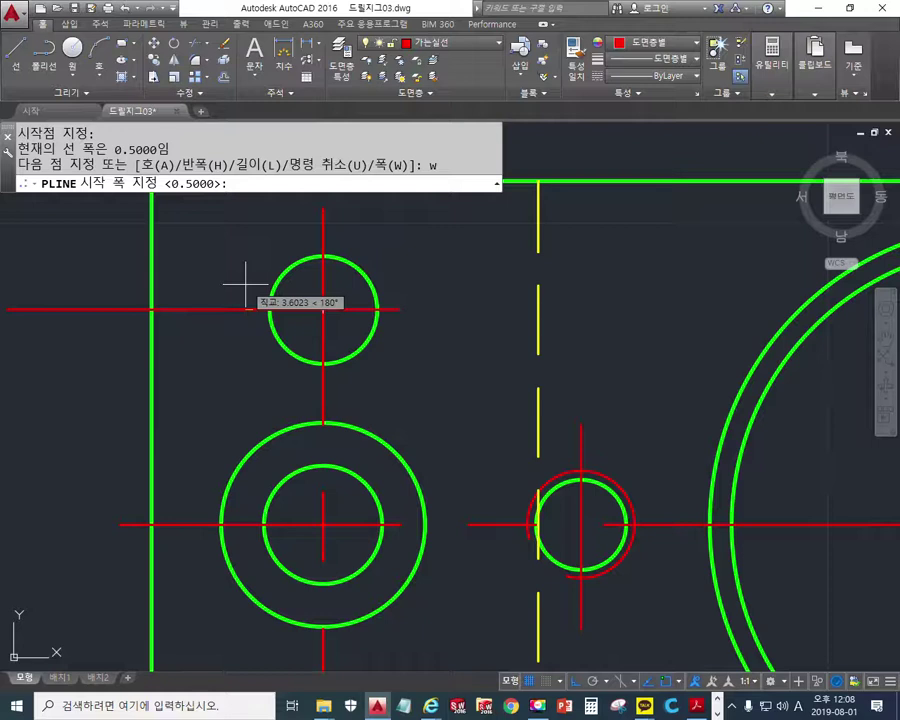
{"action": "key", "text": "Return"}
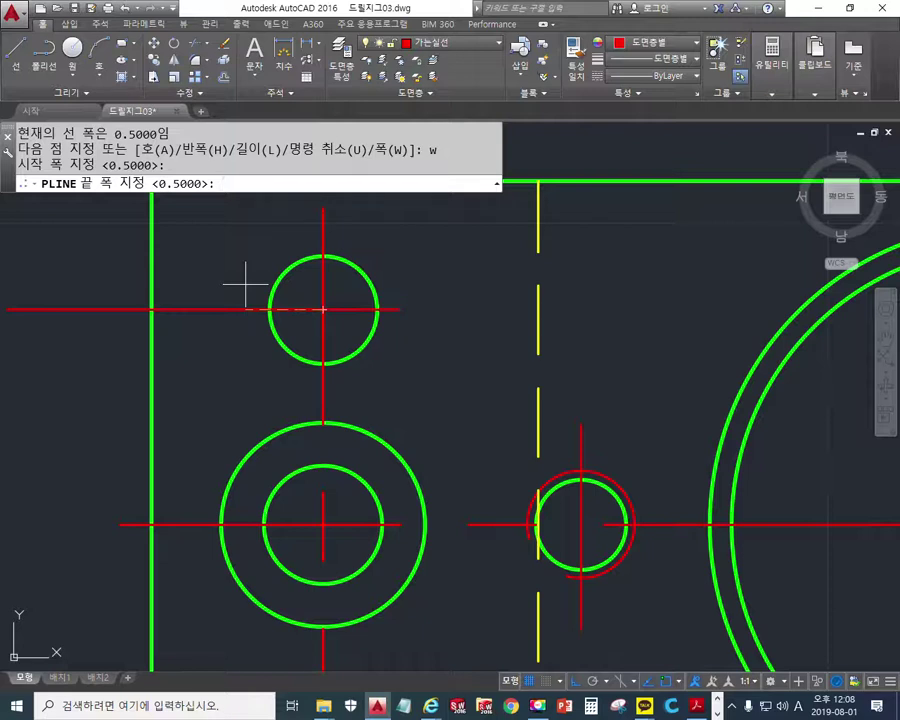
{"action": "key", "text": "Return"}
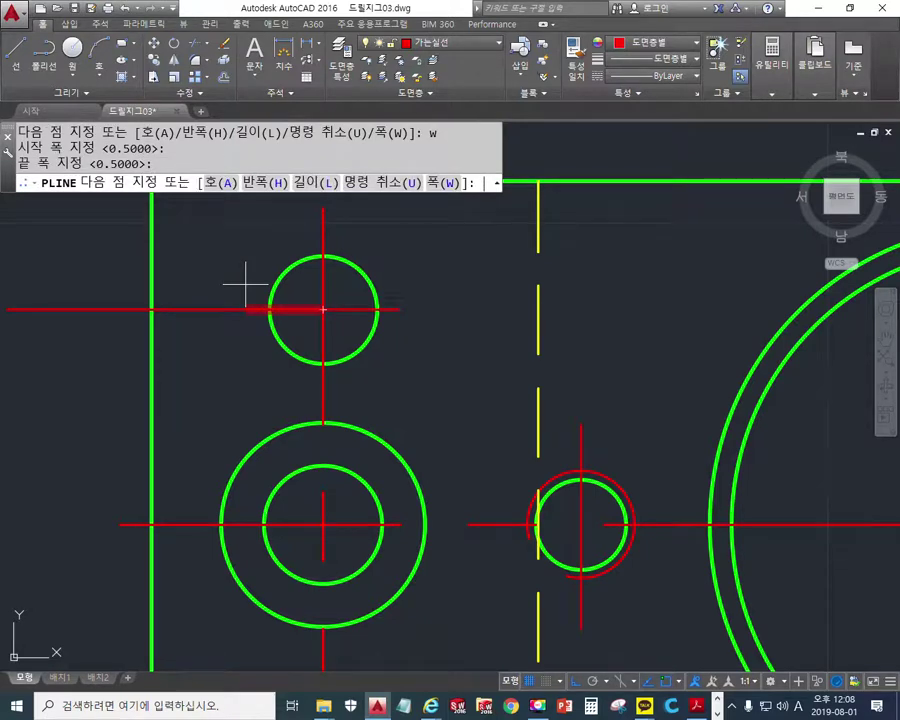
{"action": "scroll", "coordinate": [245, 280], "scroll_direction": "up", "scroll_amount": 5}
{"action": "scroll", "coordinate": [275, 287], "scroll_direction": "down", "scroll_amount": 2}
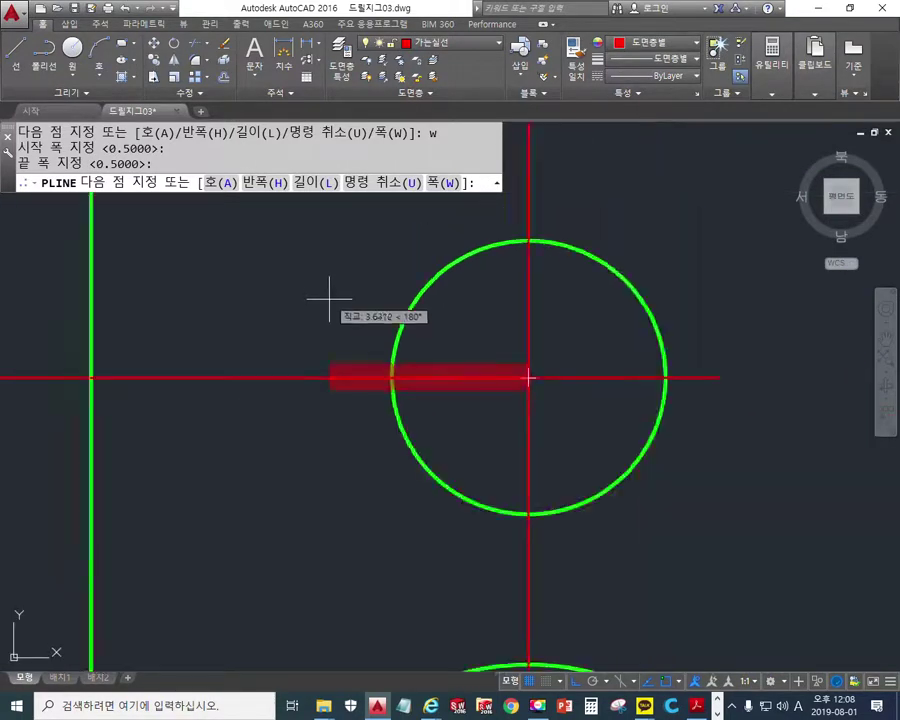
{"action": "middle_click_drag", "start_coordinate": [329, 298], "coordinate": [392, 281]}
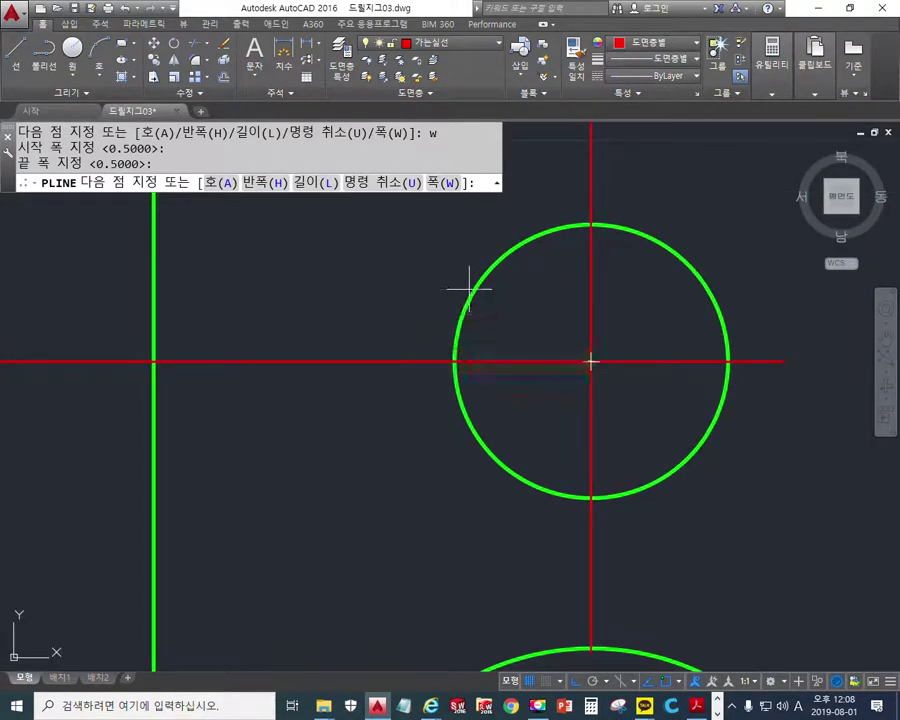
{"action": "left_click", "coordinate": [407, 288]}
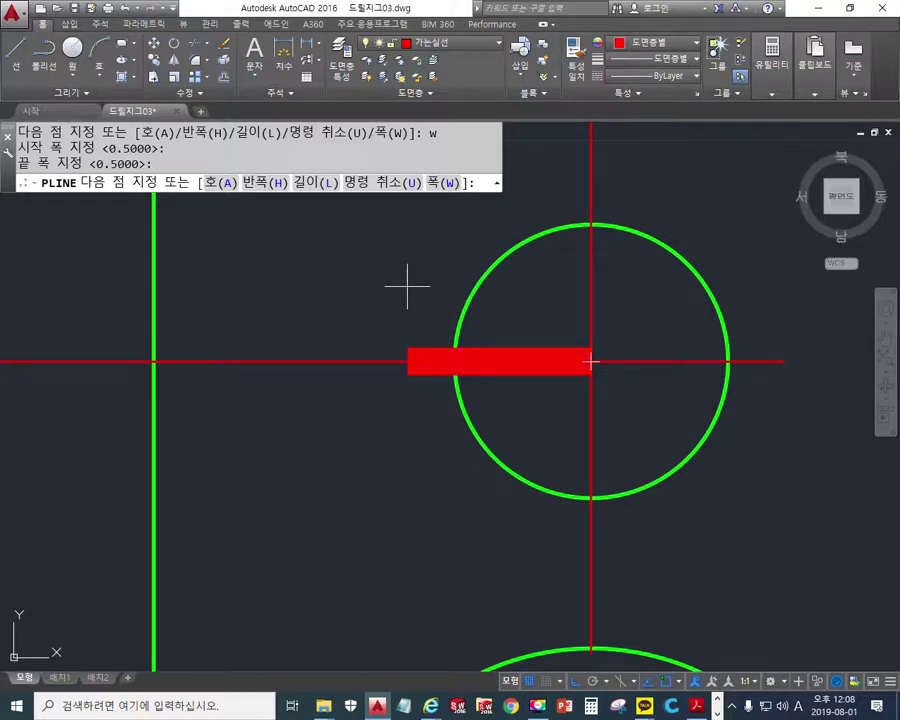
{"action": "scroll", "coordinate": [406, 290], "scroll_direction": "down", "scroll_amount": 5}
{"action": "key", "text": "Return"}
- Mark the section line's first corner at the upper small hole with the screen pen and clear the markup
{"action": "middle_click_drag", "start_coordinate": [473, 409], "coordinate": [424, 338]}
{"action": "key", "text": "ctrl+F1"}
{"action": "left_click_drag", "start_coordinate": [402, 268], "coordinate": [276, 268]}
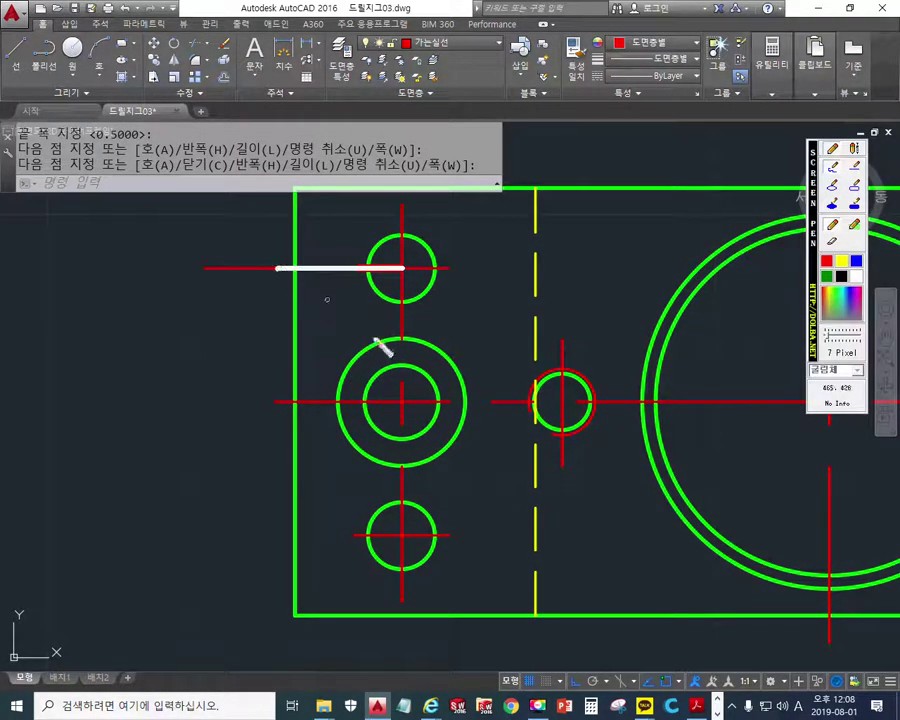
{"action": "key", "text": "ctrl+F1"}
{"action": "key", "text": "ctrl+F1"}
{"action": "mouse_move", "coordinate": [358, 268]}
{"action": "left_mouse_down"}
{"action": "mouse_move", "coordinate": [400, 268]}
{"action": "mouse_move", "coordinate": [400, 311]}
{"action": "left_mouse_up"}
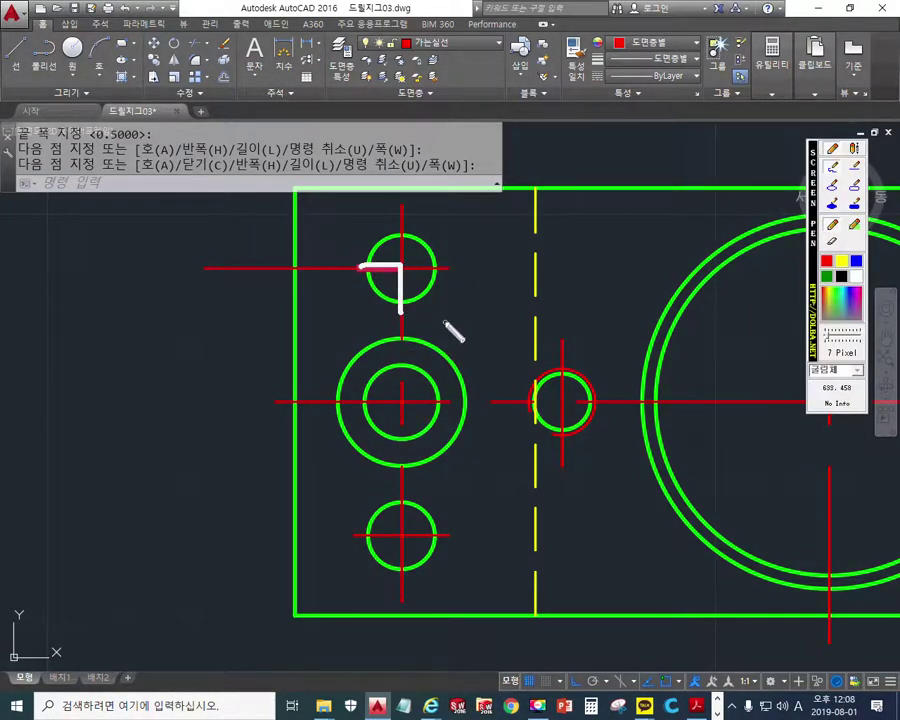
{"action": "key", "text": "ctrl+F1"}
- Sketch the downward corner leg and a rotation arrow beside the thick polyline with the screen pen, and clear them
{"action": "scroll", "coordinate": [432, 278], "scroll_direction": "up", "scroll_amount": 5}
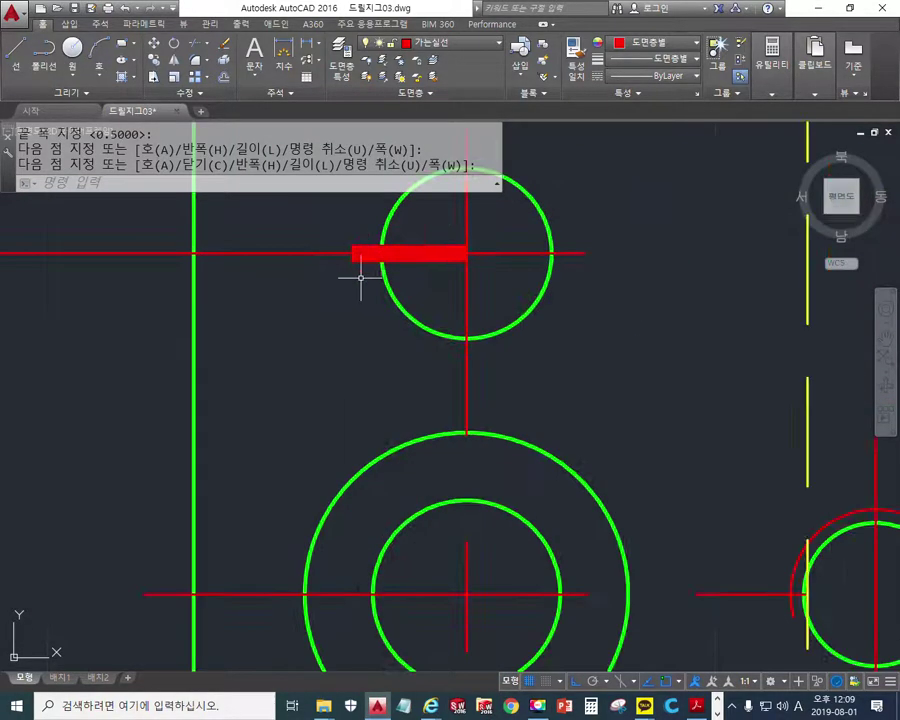
{"action": "middle_click_drag", "start_coordinate": [475, 262], "coordinate": [434, 332]}
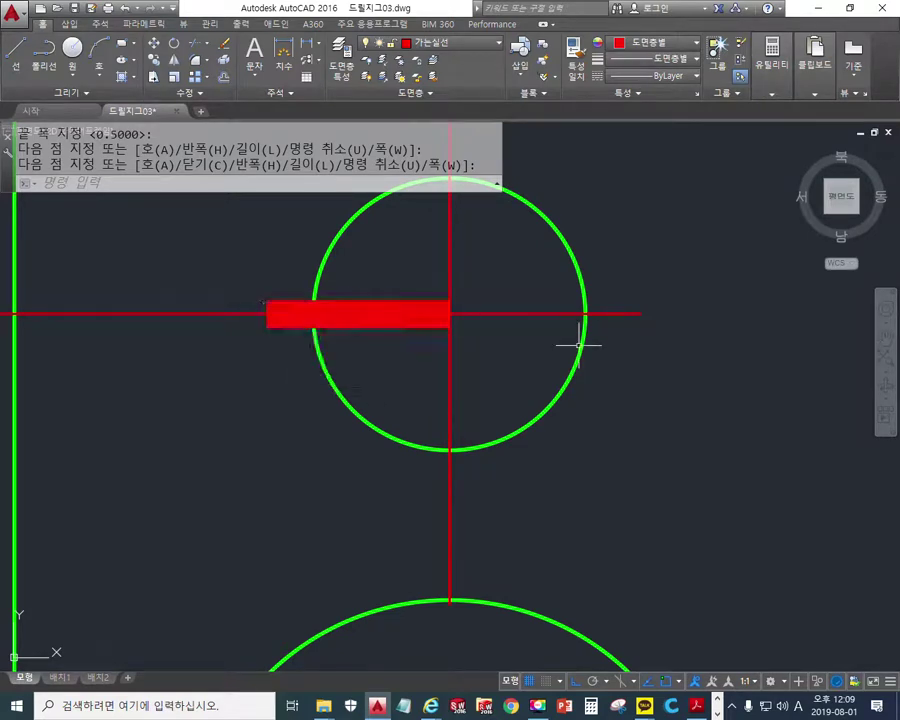
{"action": "key", "text": "F9"}
{"action": "left_click_drag", "start_coordinate": [452, 315], "coordinate": [452, 505]}
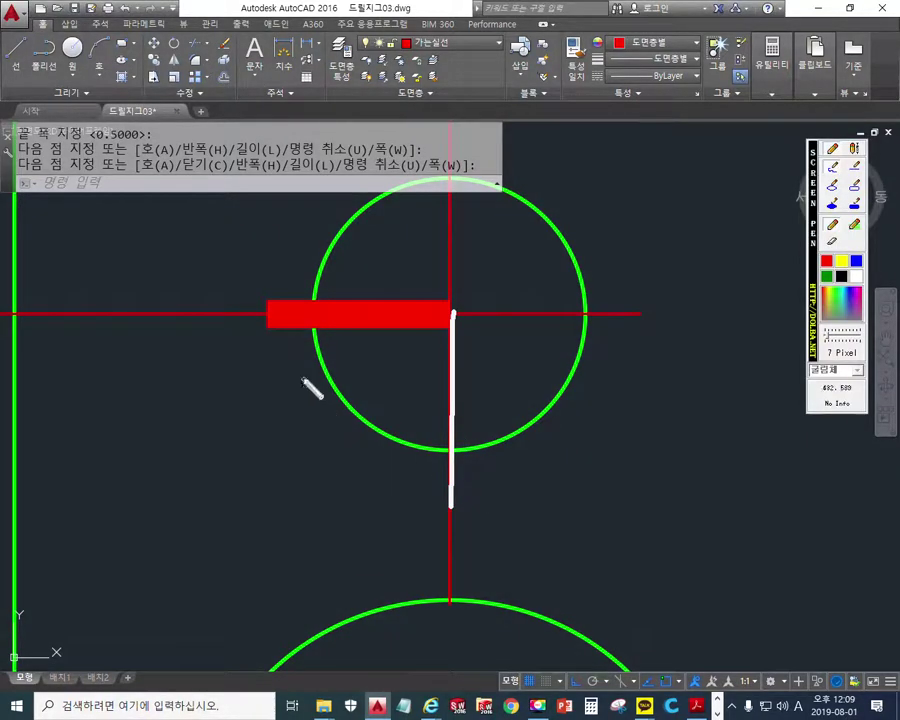
{"action": "left_click_drag", "start_coordinate": [303, 378], "coordinate": [390, 505]}
{"action": "mouse_move", "coordinate": [370, 455]}
{"action": "left_mouse_down"}
{"action": "mouse_move", "coordinate": [385, 505]}
{"action": "mouse_move", "coordinate": [368, 519]}
{"action": "left_mouse_up"}
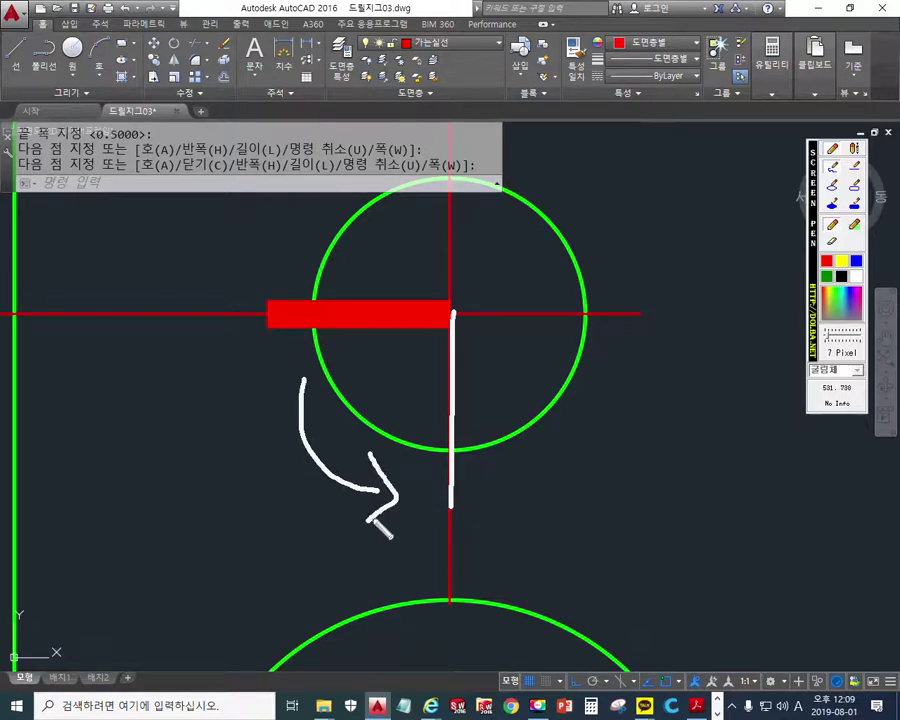
{"action": "key", "text": "Escape"}
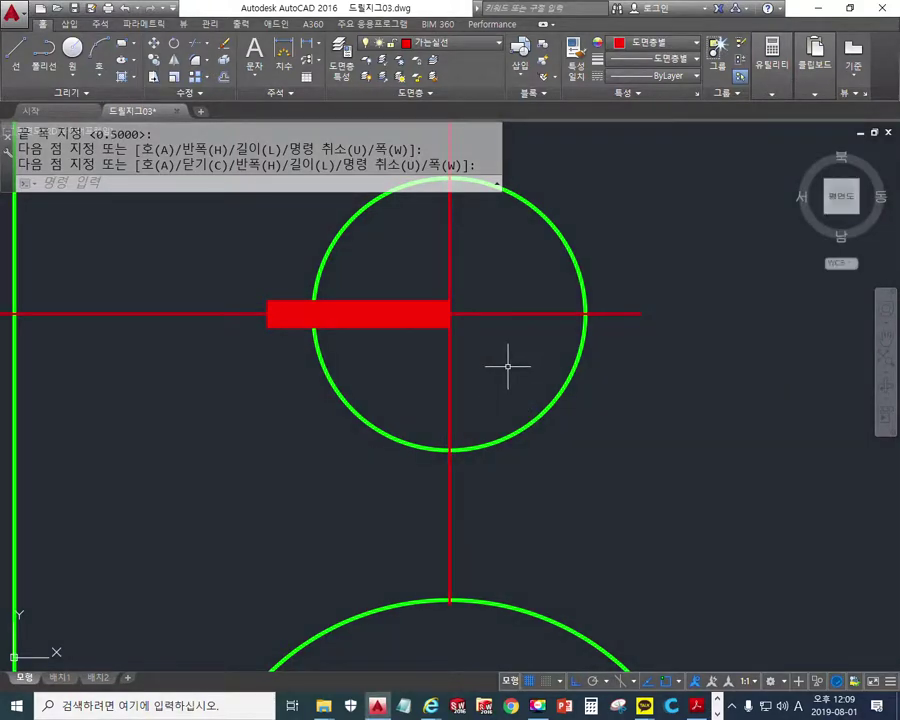
- Rotate a copy of the thick polyline by 90° about the upper small hole's centre to form the corner's vertical leg
{"action": "type", "text": "ro"}
{"action": "key", "text": "Return"}
{"action": "left_click", "coordinate": [217, 240]}
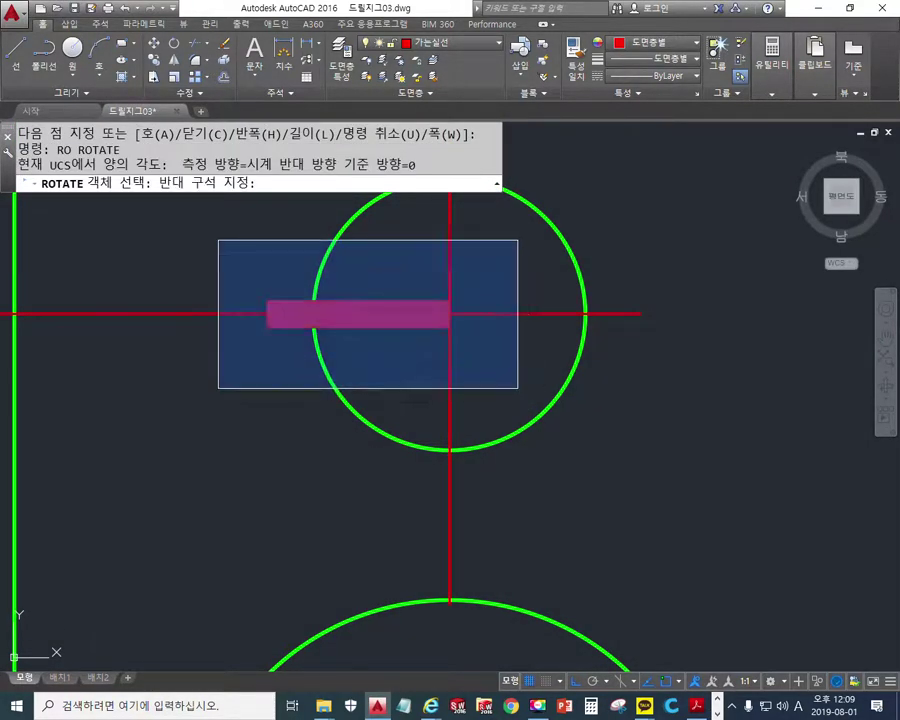
{"action": "left_click", "coordinate": [518, 386]}
{"action": "key", "text": "Return"}
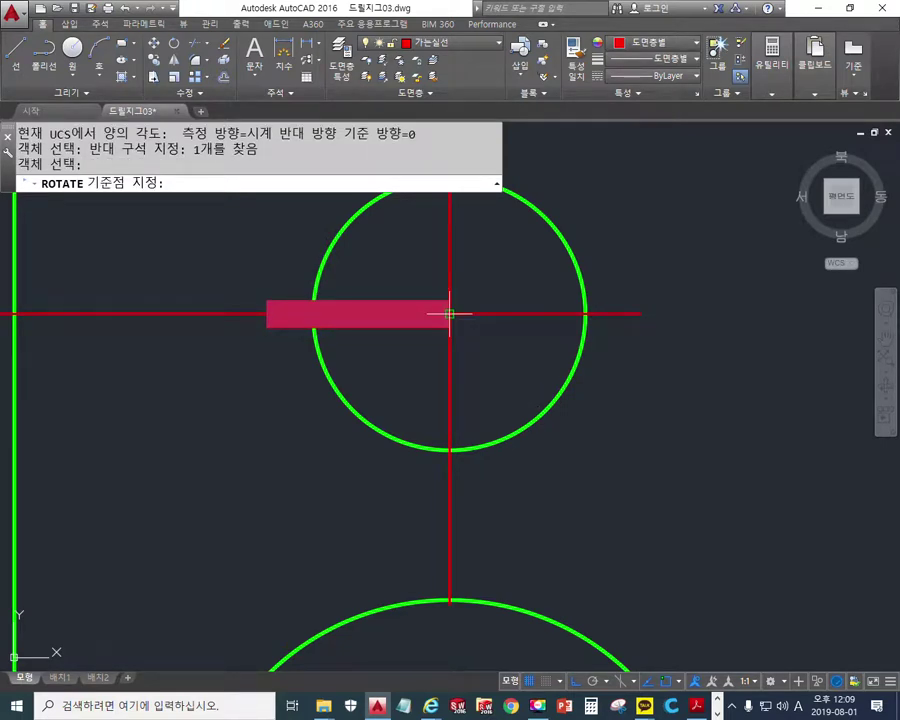
{"action": "left_click", "coordinate": [450, 314]}
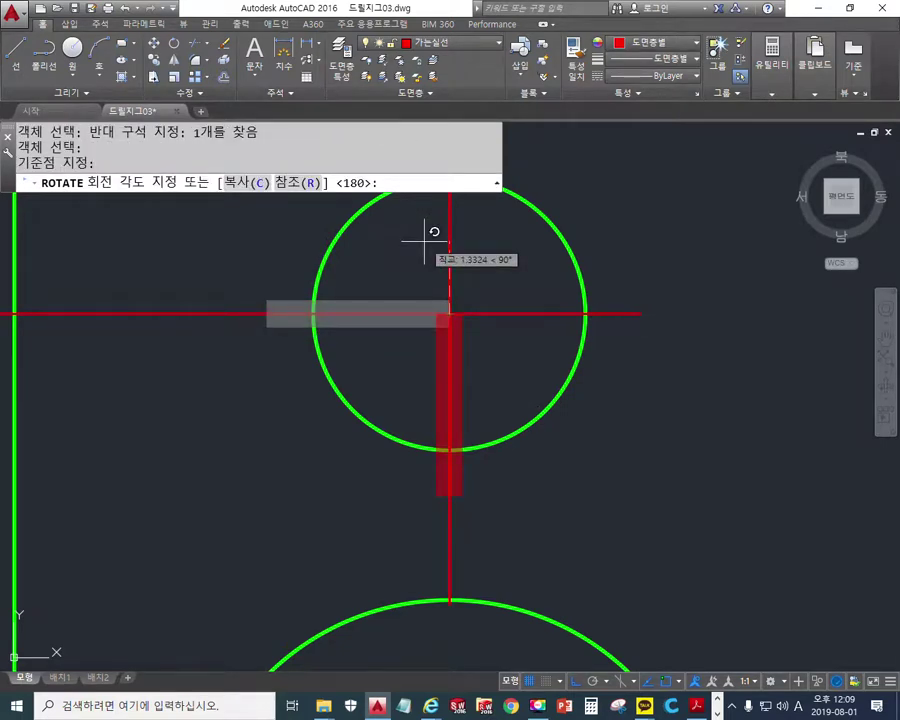
{"action": "type", "text": "c"}
{"action": "key", "text": "Return"}
{"action": "type", "text": "90"}
{"action": "key", "text": "Return"}
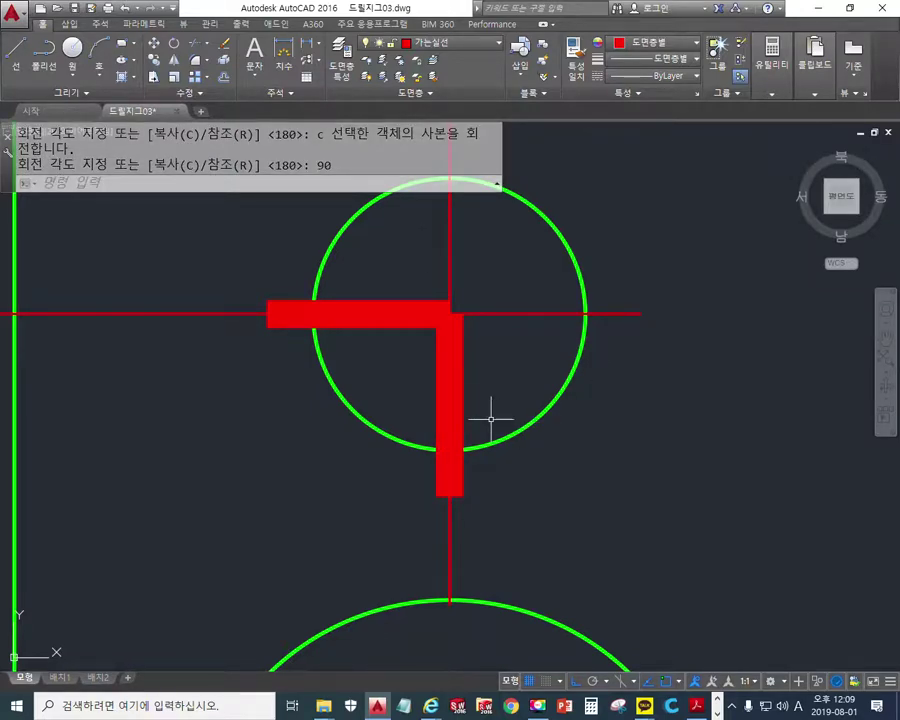
- Mark the copying of the thick corner onto the counterbored hole's centre with the screen pen and clear the markup
{"action": "scroll", "coordinate": [491, 419], "scroll_direction": "down", "scroll_amount": 4}
{"action": "mouse_move", "coordinate": [568, 472]}
{"action": "middle_mouse_down"}
{"action": "mouse_move", "coordinate": [504, 394]}
{"action": "mouse_move", "coordinate": [432, 374]}
{"action": "mouse_move", "coordinate": [450, 362]}
{"action": "mouse_move", "coordinate": [456, 385]}
{"action": "middle_mouse_up"}
{"action": "mouse_move", "coordinate": [333, 427]}
{"action": "left_mouse_down"}
{"action": "mouse_move", "coordinate": [333, 488]}
{"action": "mouse_move", "coordinate": [408, 488]}
{"action": "left_mouse_up"}
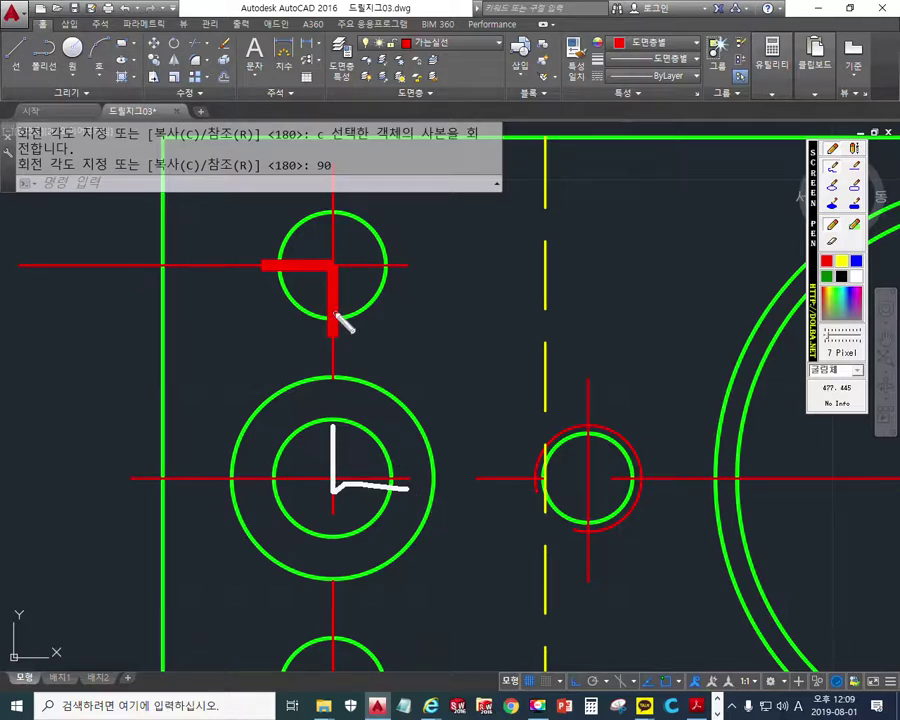
{"action": "mouse_move", "coordinate": [318, 238]}
{"action": "left_mouse_down"}
{"action": "mouse_move", "coordinate": [302, 346]}
{"action": "mouse_move", "coordinate": [335, 350]}
{"action": "mouse_move", "coordinate": [341, 270]}
{"action": "left_mouse_up"}
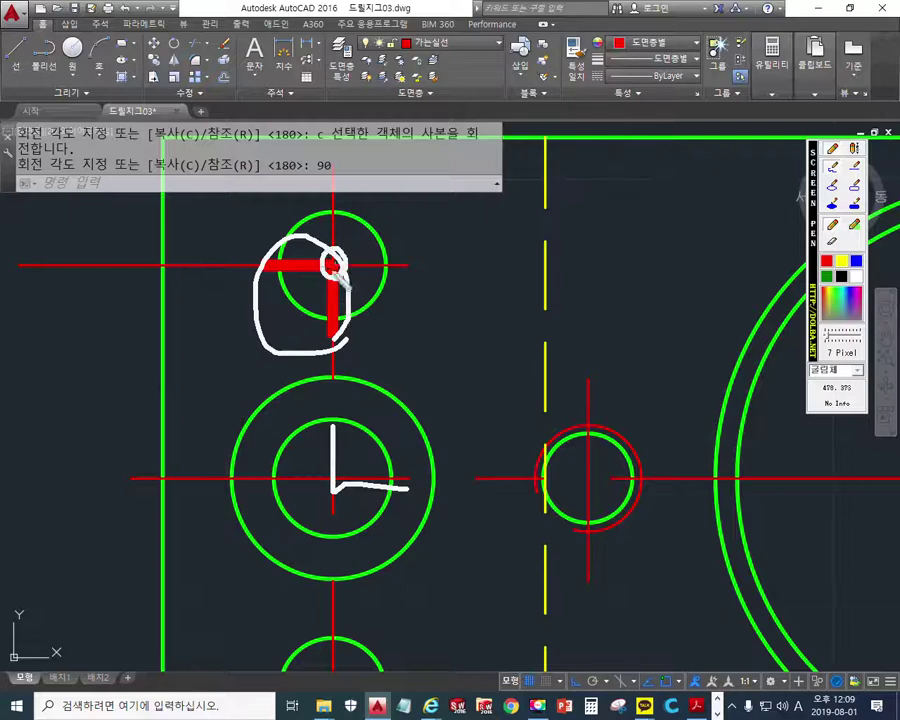
{"action": "mouse_move", "coordinate": [333, 250]}
{"action": "left_mouse_down"}
{"action": "mouse_move", "coordinate": [332, 478]}
{"action": "mouse_move", "coordinate": [312, 496]}
{"action": "left_mouse_up"}
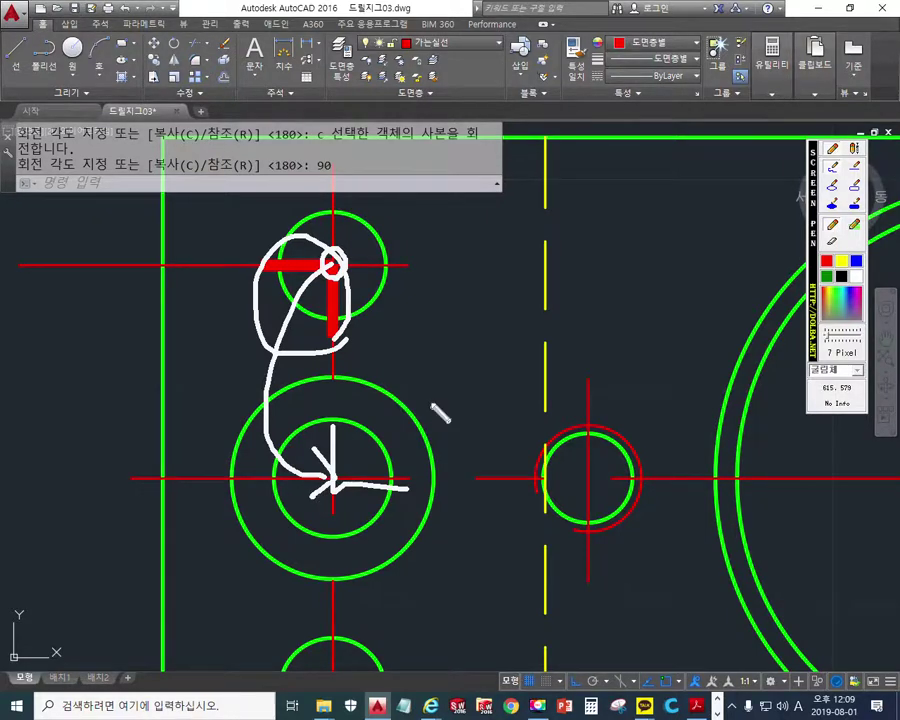
{"action": "key", "text": "Escape"}
- Copy both legs of the thick corner from the upper small hole's centre to the counterbored hole's centre
{"action": "type", "text": "co"}
{"action": "key", "text": "Return"}
{"action": "left_click", "coordinate": [344, 340]}
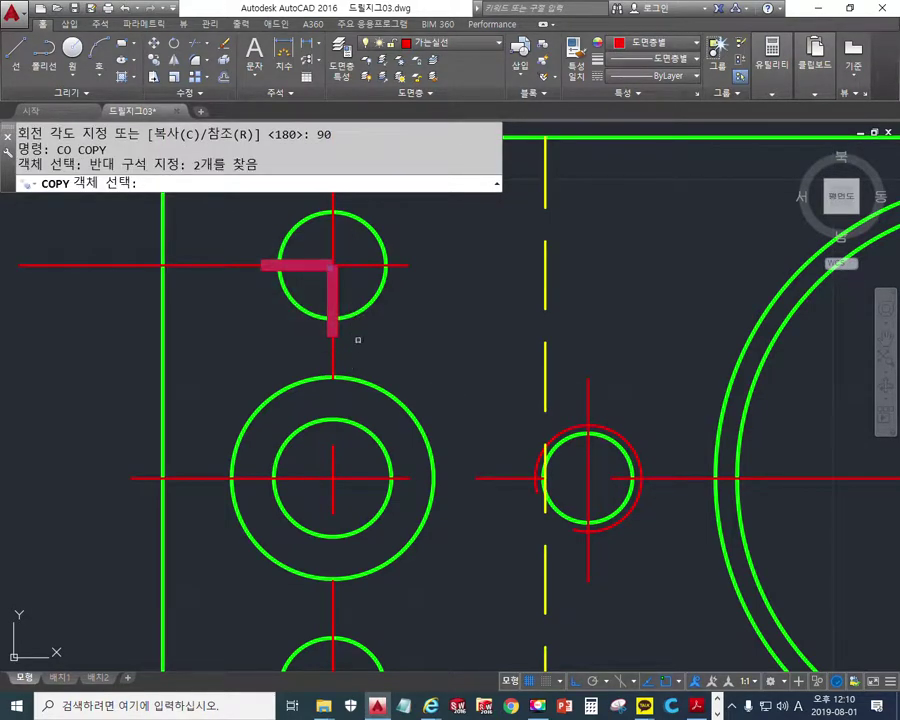
{"action": "key", "text": "Return"}
{"action": "left_click", "coordinate": [332, 265]}
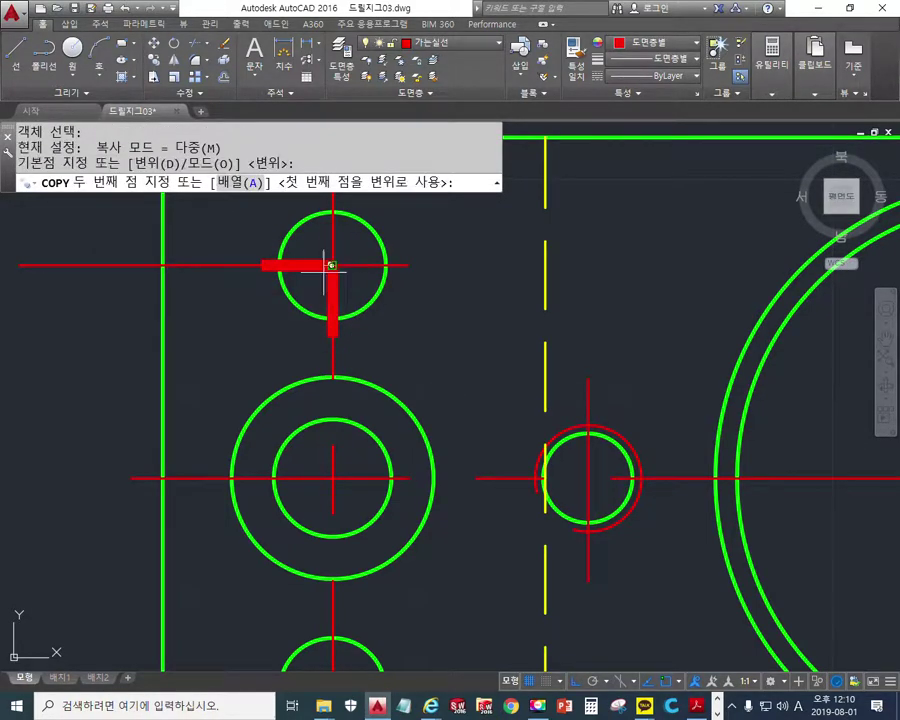
{"action": "left_click", "coordinate": [332, 478]}
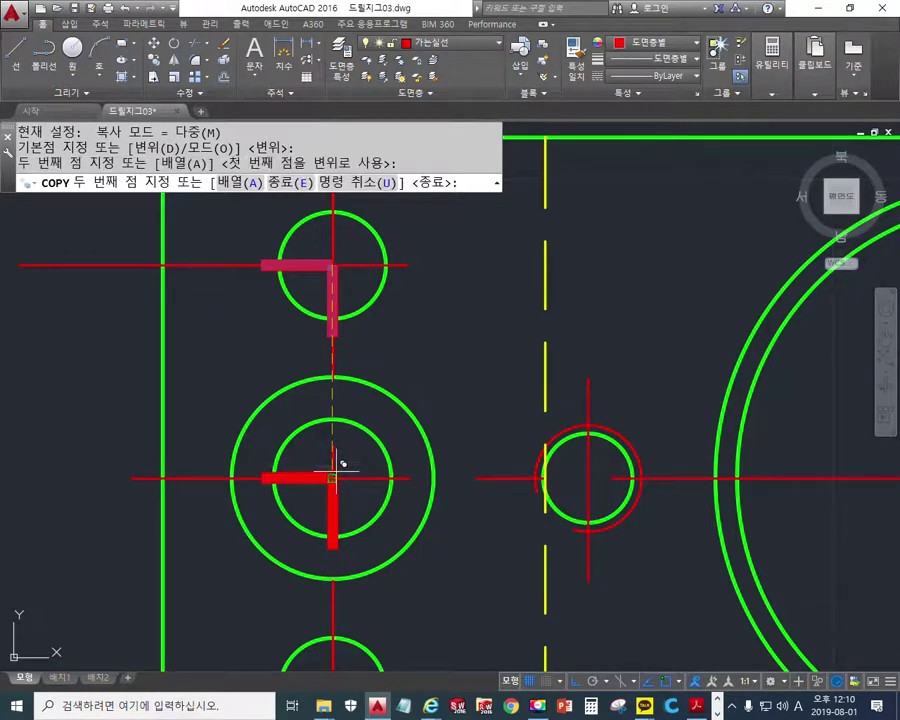
{"action": "key", "text": "Return"}
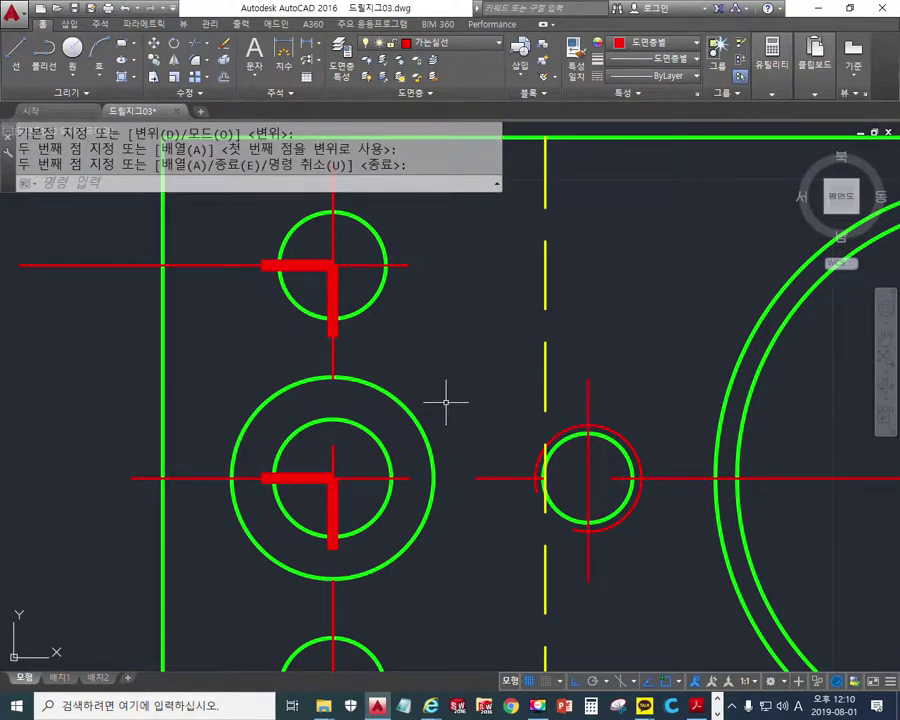
- Sketch the reversed corner and a rotation arrow over the counterbored hole with the screen pen, and clear them
{"action": "key", "text": "F12"}
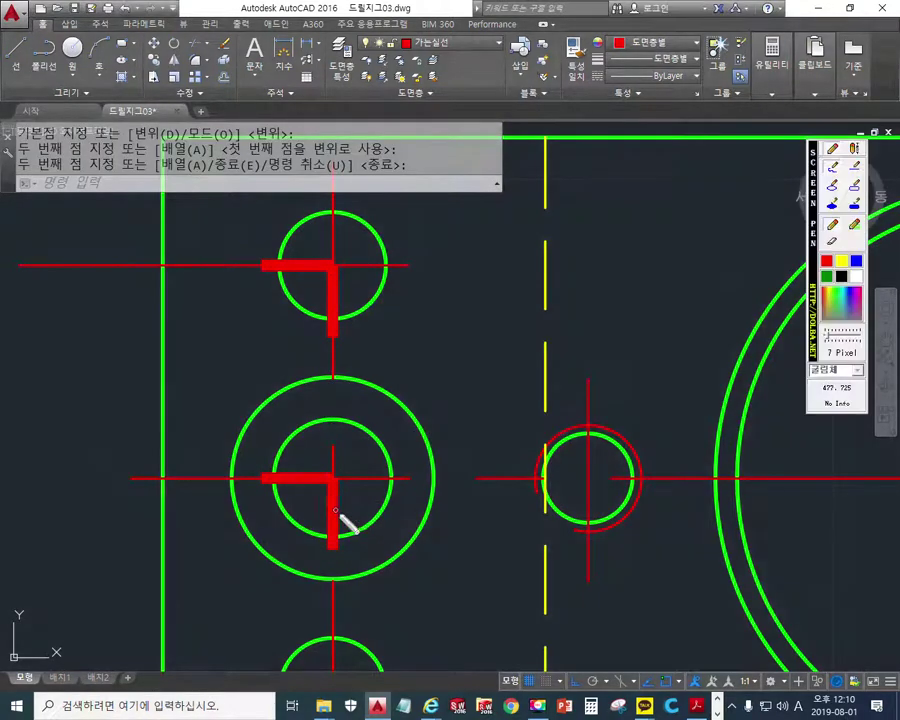
{"action": "mouse_move", "coordinate": [334, 413]}
{"action": "left_mouse_down"}
{"action": "mouse_move", "coordinate": [332, 472]}
{"action": "mouse_move", "coordinate": [418, 470]}
{"action": "left_mouse_up"}
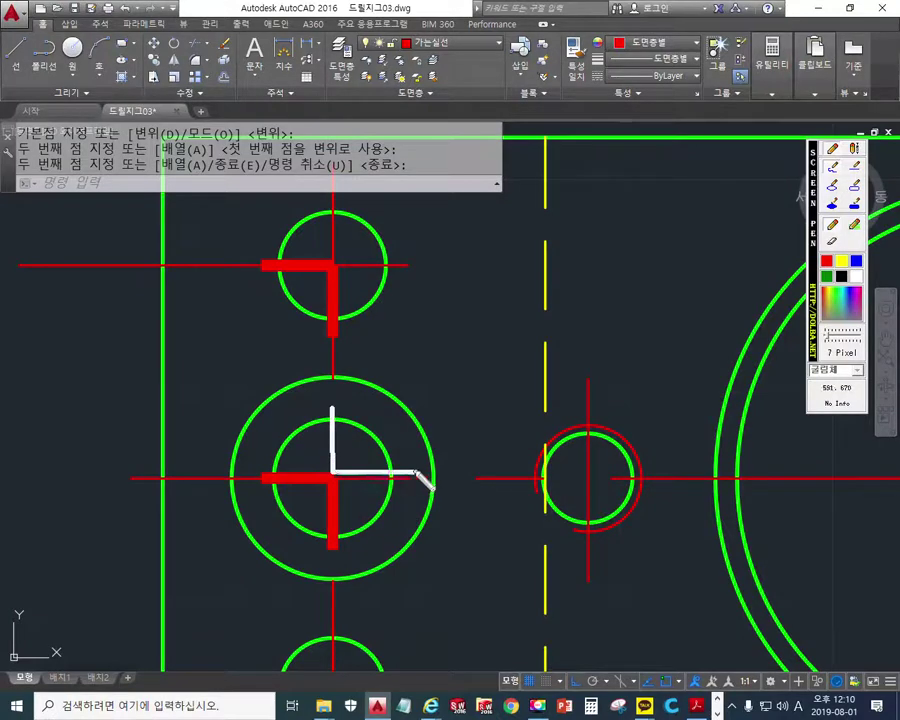
{"action": "mouse_move", "coordinate": [265, 486]}
{"action": "left_mouse_down"}
{"action": "mouse_move", "coordinate": [288, 481]}
{"action": "mouse_move", "coordinate": [333, 518]}
{"action": "mouse_move", "coordinate": [331, 565]}
{"action": "mouse_move", "coordinate": [408, 478]}
{"action": "mouse_move", "coordinate": [365, 405]}
{"action": "mouse_move", "coordinate": [352, 440]}
{"action": "left_mouse_up"}
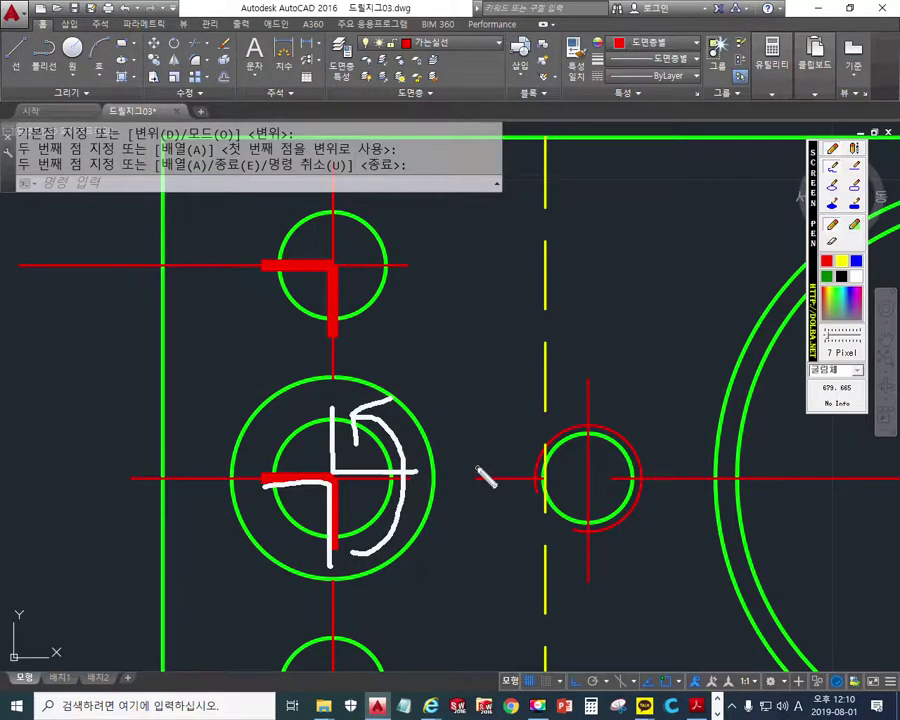
{"action": "key", "text": "Escape"}
- Rotate the copied thick corner by 180° about the counterbored hole's centre
{"action": "type", "text": "Ro"}
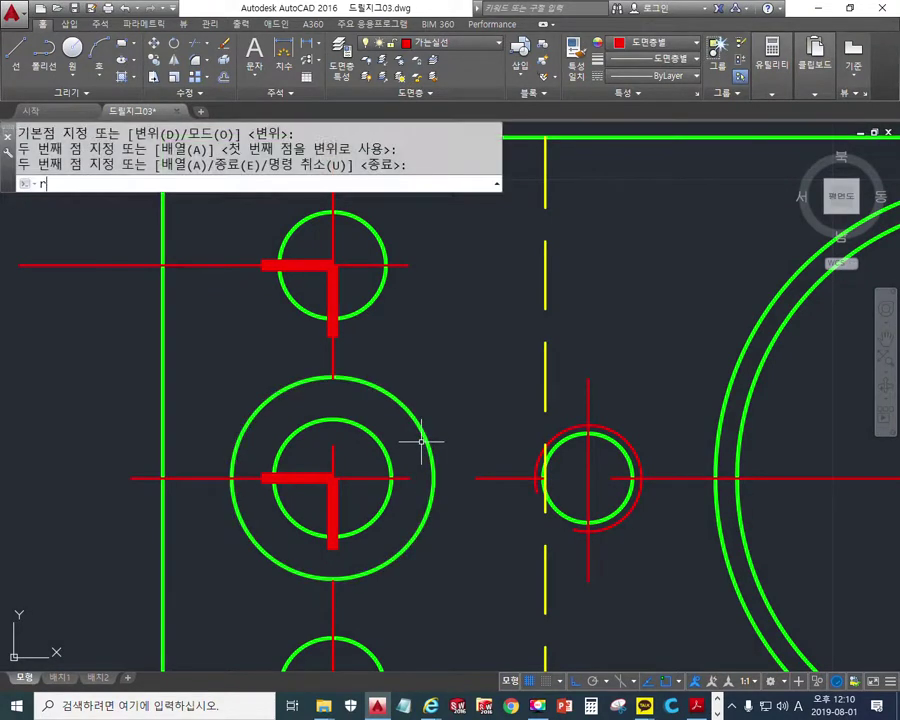
{"action": "key", "text": "Return"}
{"action": "left_click", "coordinate": [255, 446]}
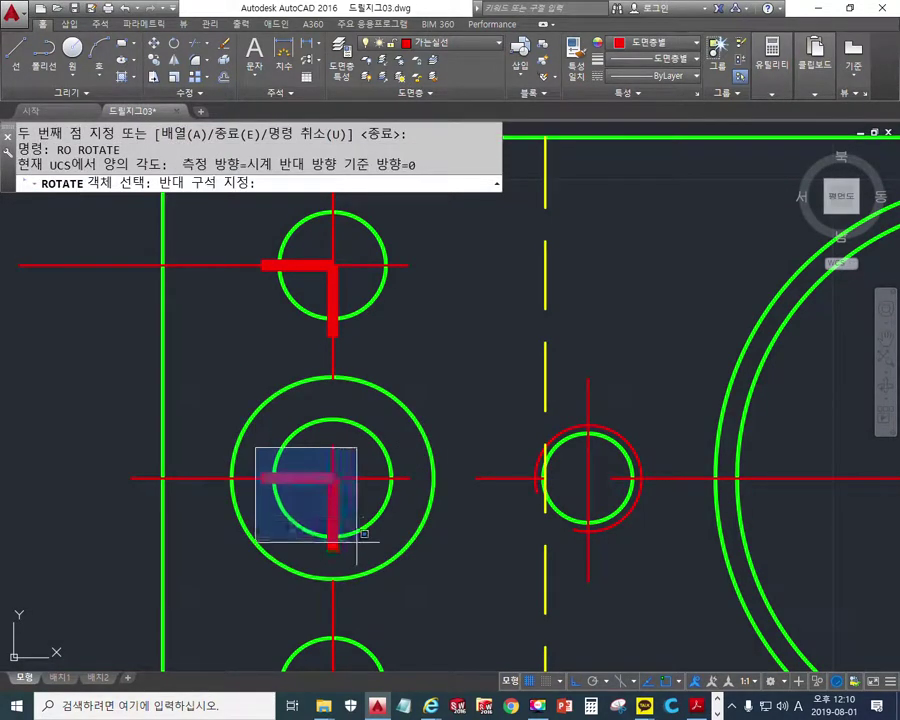
{"action": "left_click", "coordinate": [358, 558]}
{"action": "key", "text": "Return"}
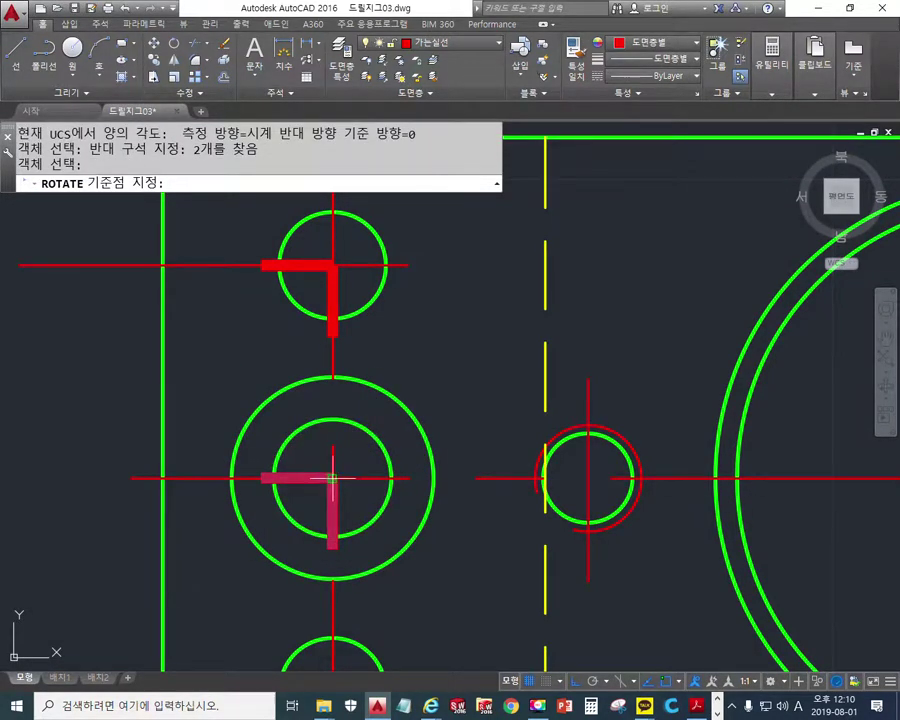
{"action": "left_click", "coordinate": [332, 479]}
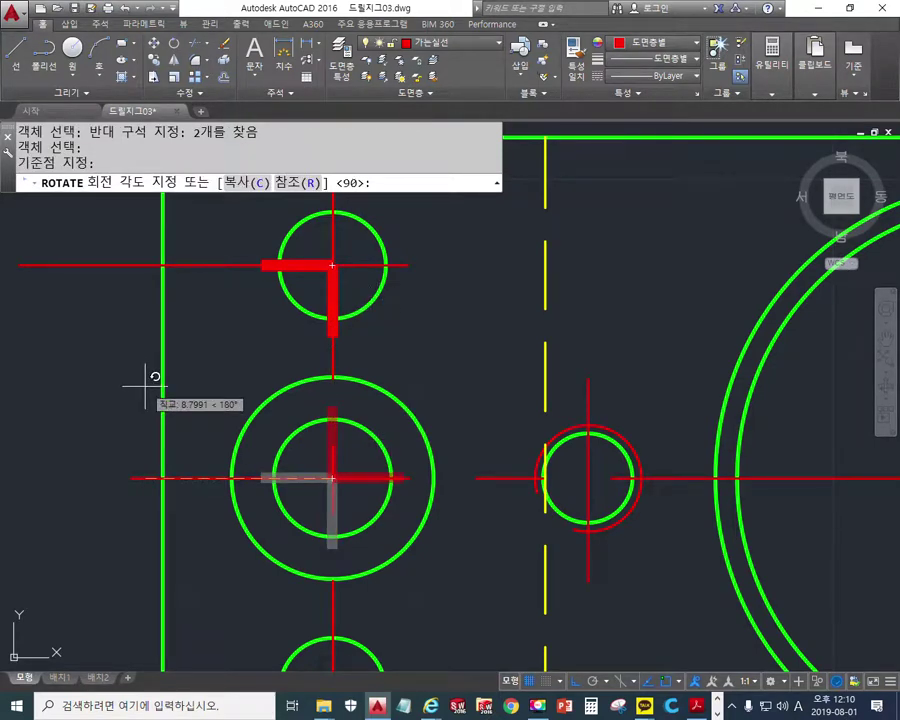
{"action": "type", "text": "180"}
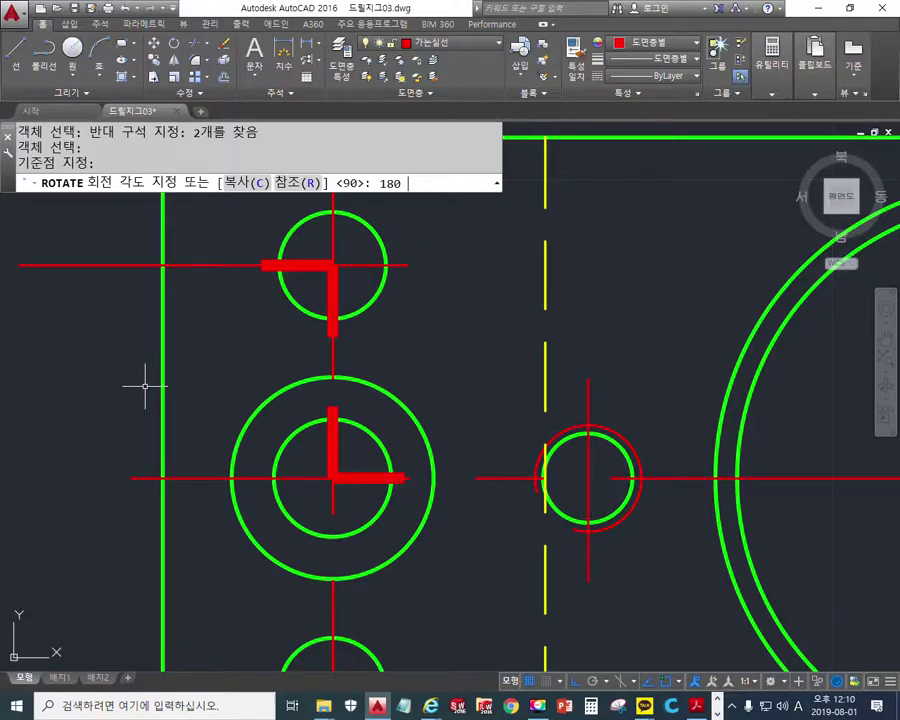
{"action": "key", "text": "Return"}
- Trace the stepped cutting line across the plan view and circle both corners with the screen pen, then clear the markup
{"action": "scroll", "coordinate": [456, 440], "scroll_direction": "down", "scroll_amount": 4}
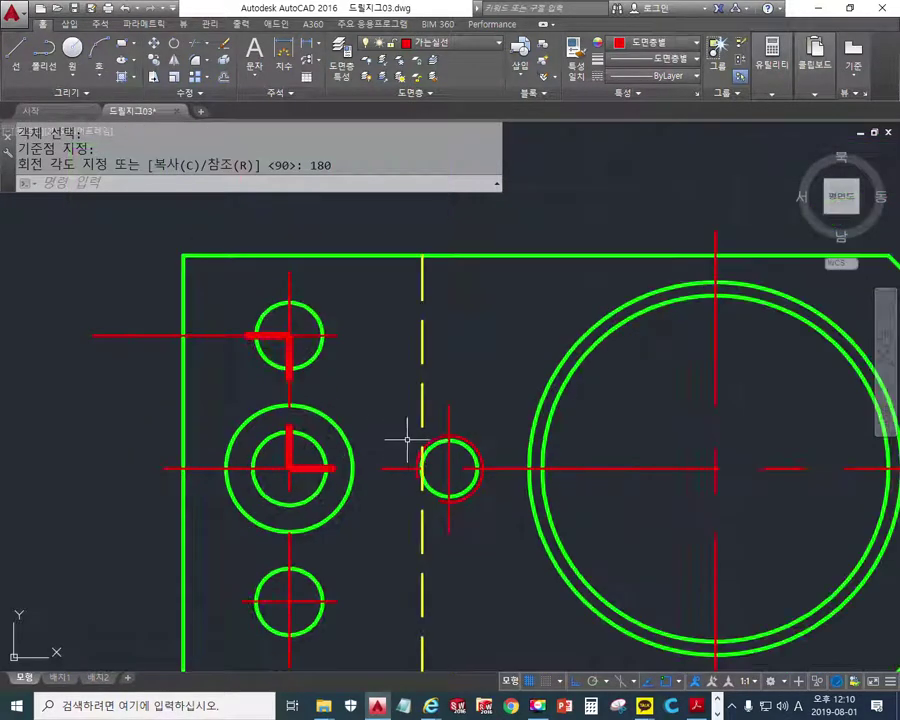
{"action": "middle_click_drag", "start_coordinate": [447, 428], "coordinate": [426, 398]}
{"action": "key", "text": "F12"}
{"action": "mouse_move", "coordinate": [155, 305]}
{"action": "left_mouse_down"}
{"action": "mouse_move", "coordinate": [240, 308]}
{"action": "mouse_move", "coordinate": [282, 325]}
{"action": "mouse_move", "coordinate": [280, 392]}
{"action": "mouse_move", "coordinate": [727, 394]}
{"action": "left_mouse_up"}
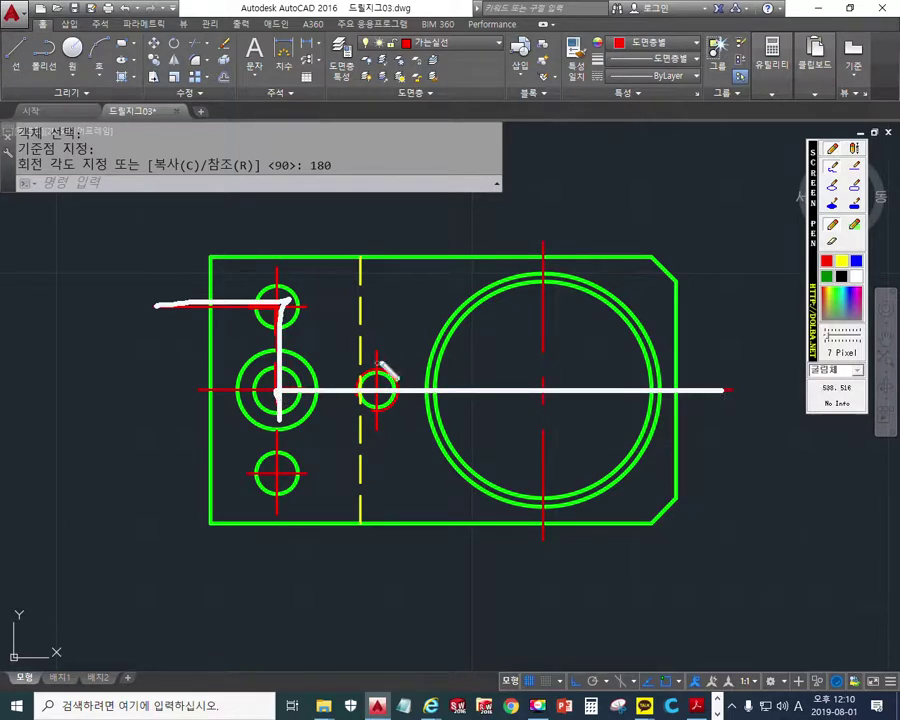
{"action": "left_click_drag", "start_coordinate": [297, 418], "coordinate": [288, 410]}
{"action": "mouse_move", "coordinate": [293, 324]}
{"action": "left_mouse_down"}
{"action": "mouse_move", "coordinate": [311, 316]}
{"action": "mouse_move", "coordinate": [300, 326]}
{"action": "left_mouse_up"}
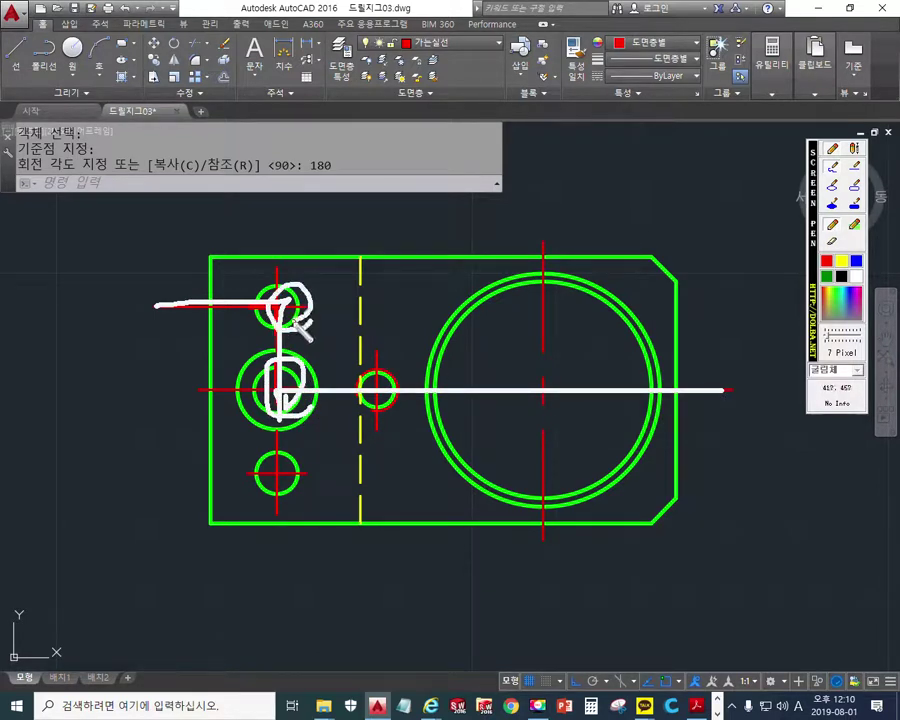
{"action": "key", "text": "Escape"}
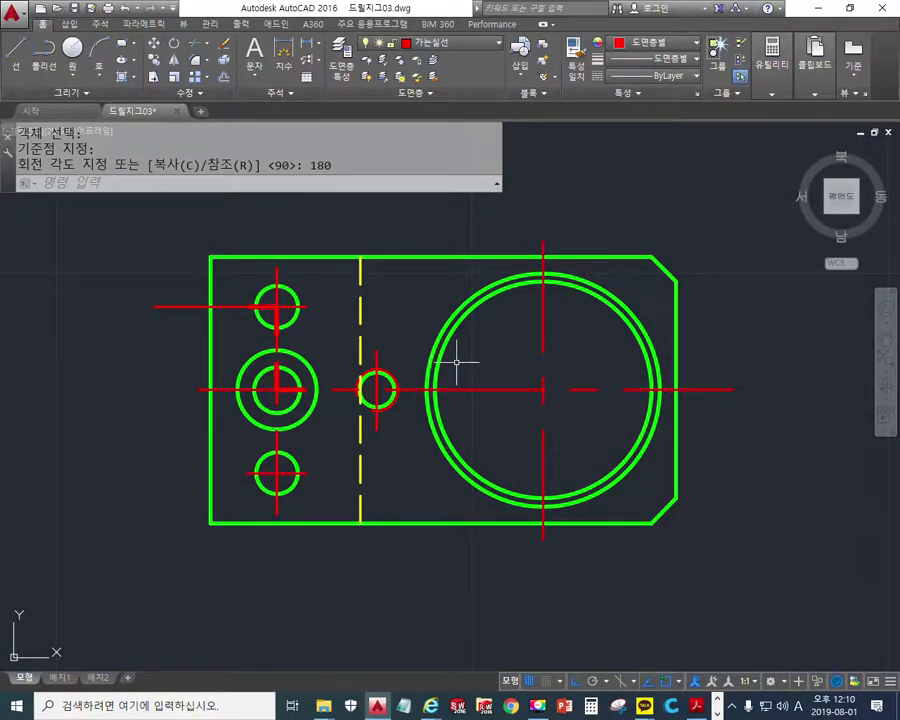
- Circle the small tapped hole beside the hidden line with the screen pen and clear the markup
{"action": "middle_click_drag", "start_coordinate": [425, 439], "coordinate": [376, 420]}
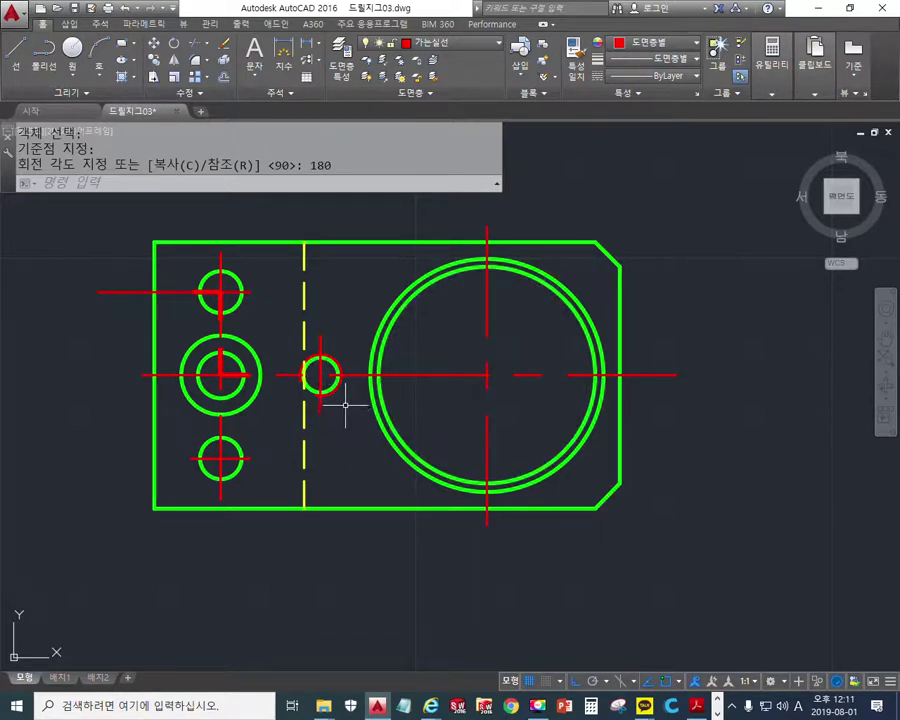
{"action": "mouse_move", "coordinate": [298, 330]}
{"action": "left_mouse_down"}
{"action": "mouse_move", "coordinate": [340, 412]}
{"action": "mouse_move", "coordinate": [333, 428]}
{"action": "left_mouse_up"}
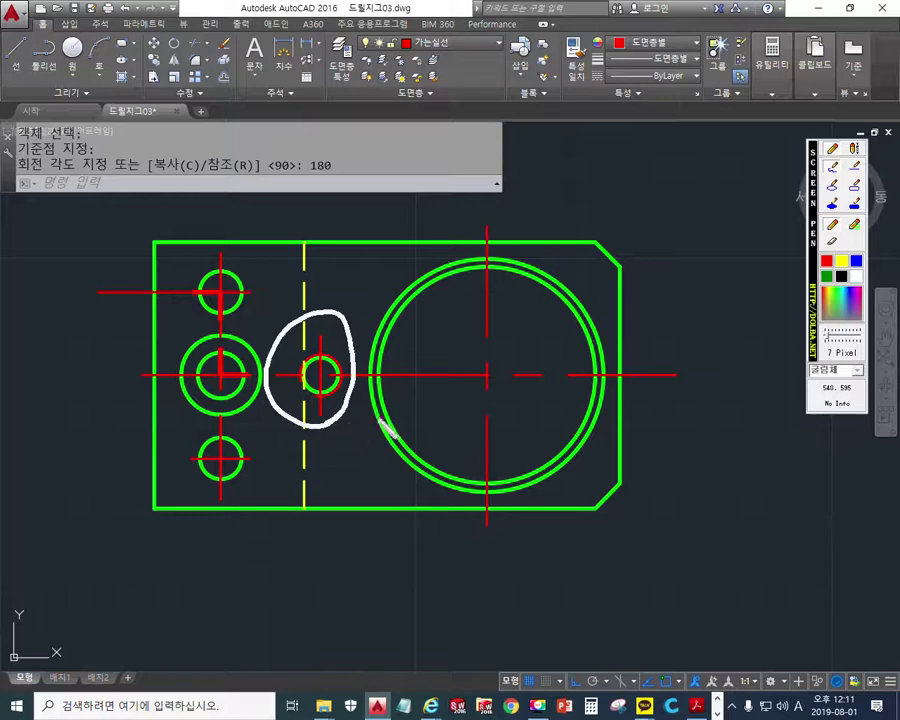
{"action": "key", "text": "Escape"}
- Place a linear dimension across the tapped hole's thread diameter above the section view
{"action": "middle_click_drag", "start_coordinate": [442, 518], "coordinate": [420, 215]}
{"action": "scroll", "coordinate": [412, 398], "scroll_direction": "down", "scroll_amount": 3}
{"action": "scroll", "coordinate": [370, 488], "scroll_direction": "up", "scroll_amount": 5}
{"action": "middle_click_drag", "start_coordinate": [370, 488], "coordinate": [374, 398]}
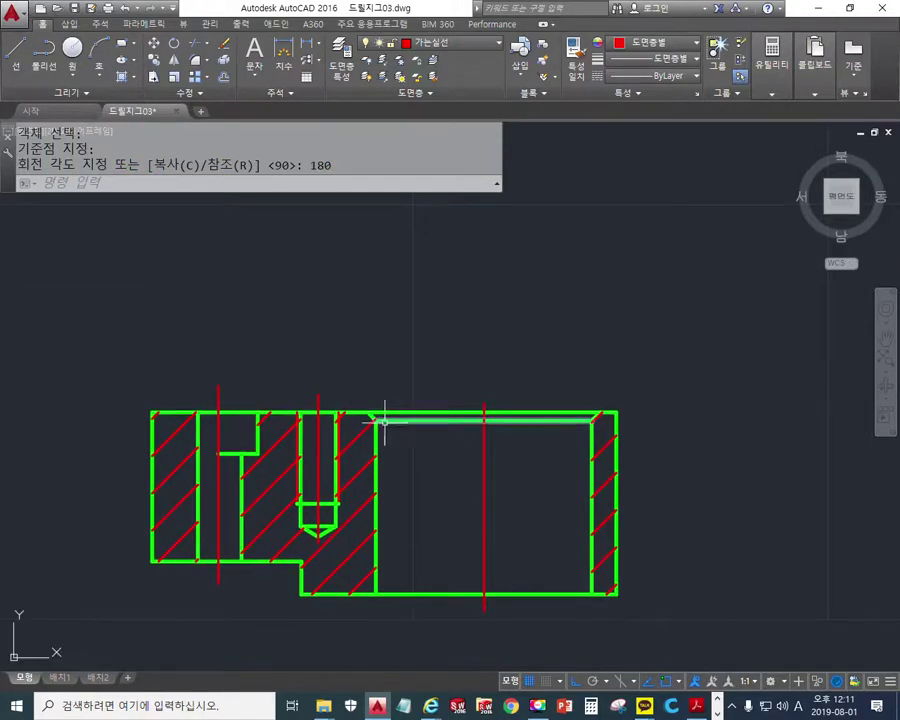
{"action": "left_click", "coordinate": [303, 50]}
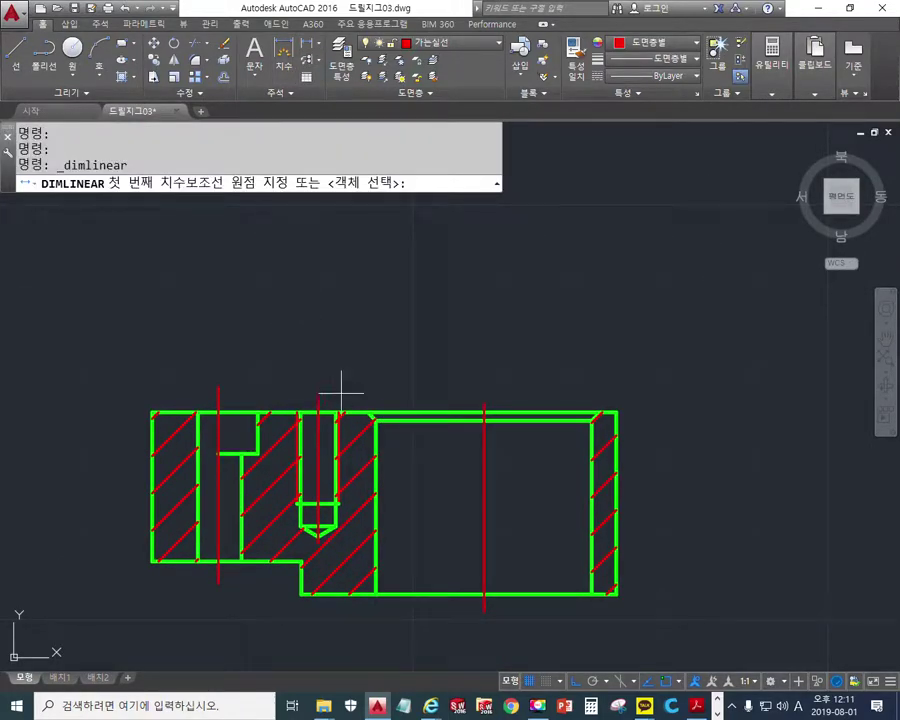
{"action": "left_click", "coordinate": [282, 408]}
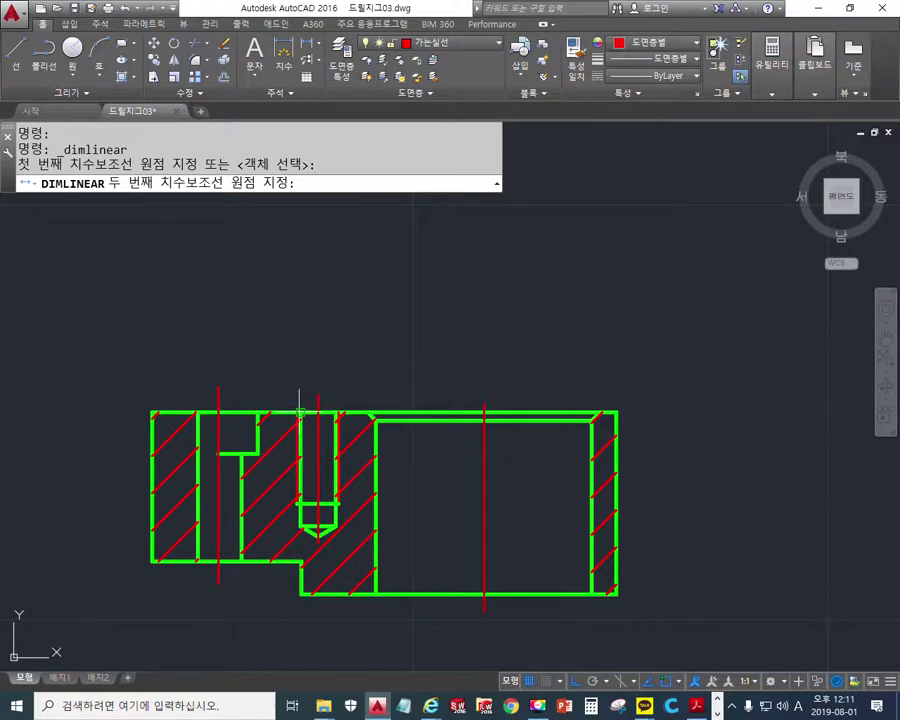
{"action": "left_click", "coordinate": [339, 411]}
{"action": "left_click", "coordinate": [298, 284]}
- Edit the tapped hole's dimension text to read M5 D.P11
{"action": "type", "text": "ed"}
{"action": "key", "text": "Return"}
{"action": "left_click", "coordinate": [316, 266]}
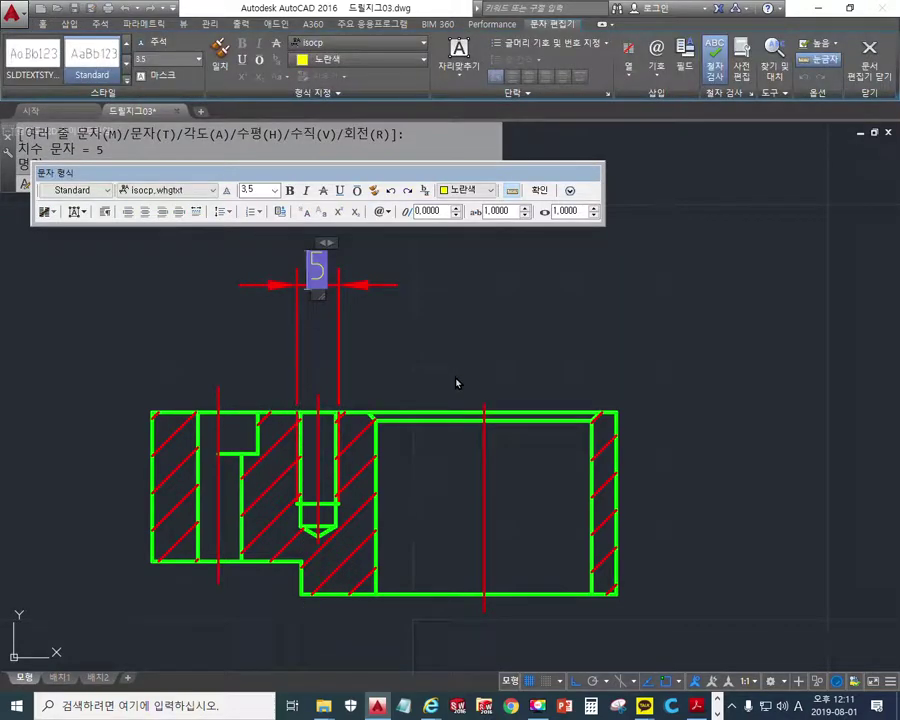
{"action": "key", "text": "Home"}
{"action": "type", "text": "M"}
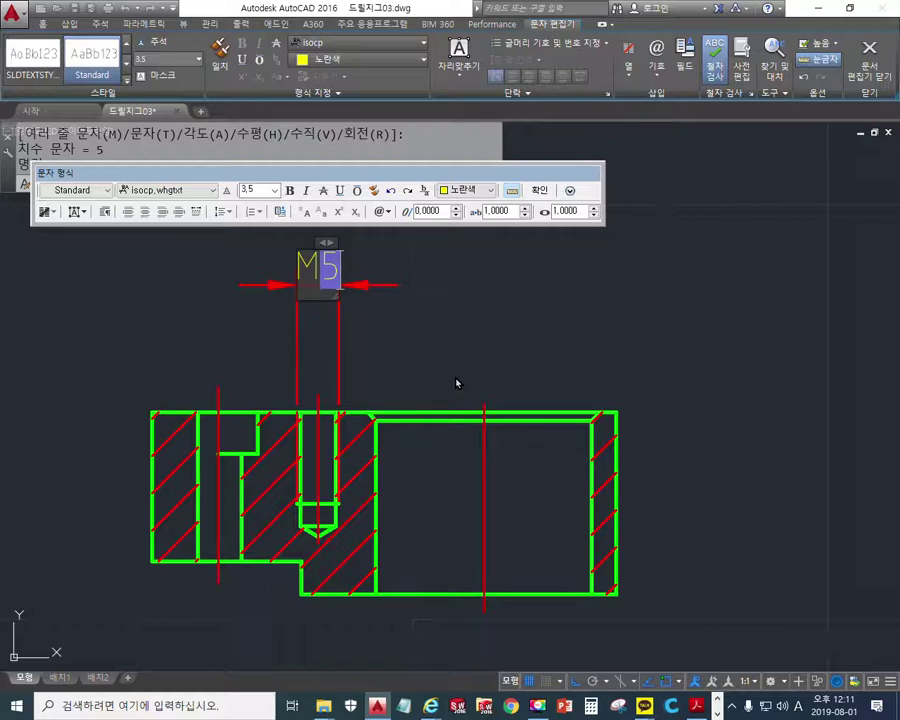
{"action": "key", "text": "End"}
{"action": "type", "text": "DP"}
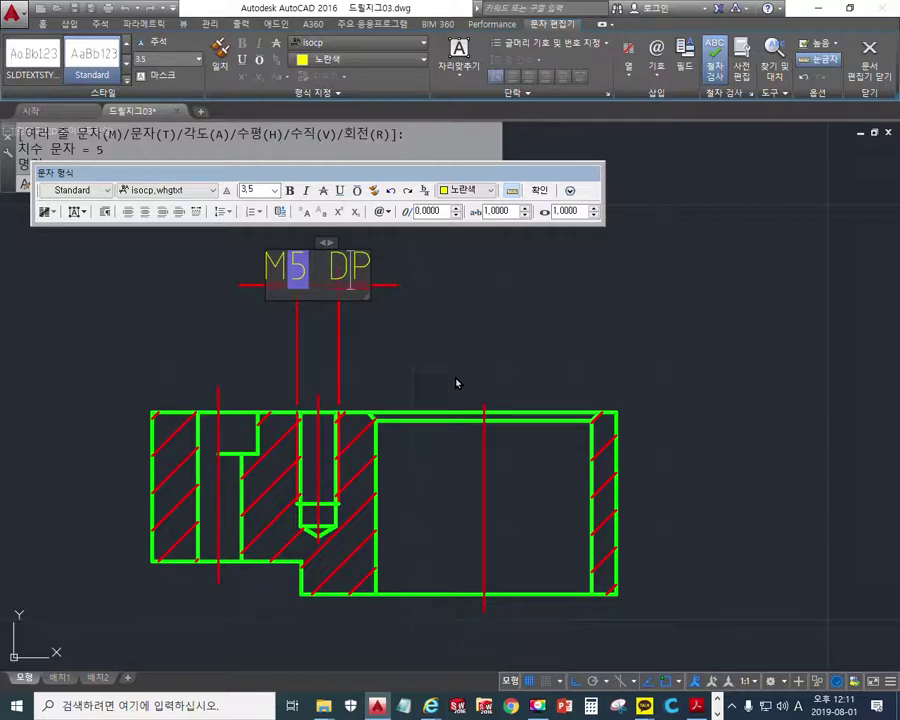
{"action": "type", "text": "."}
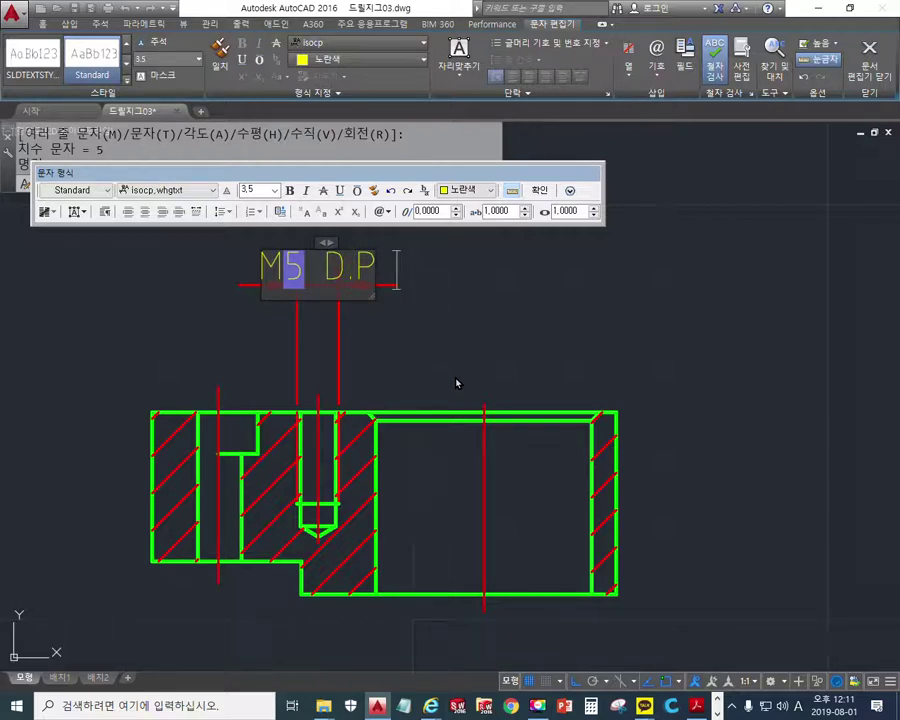
{"action": "type", "text": "11"}
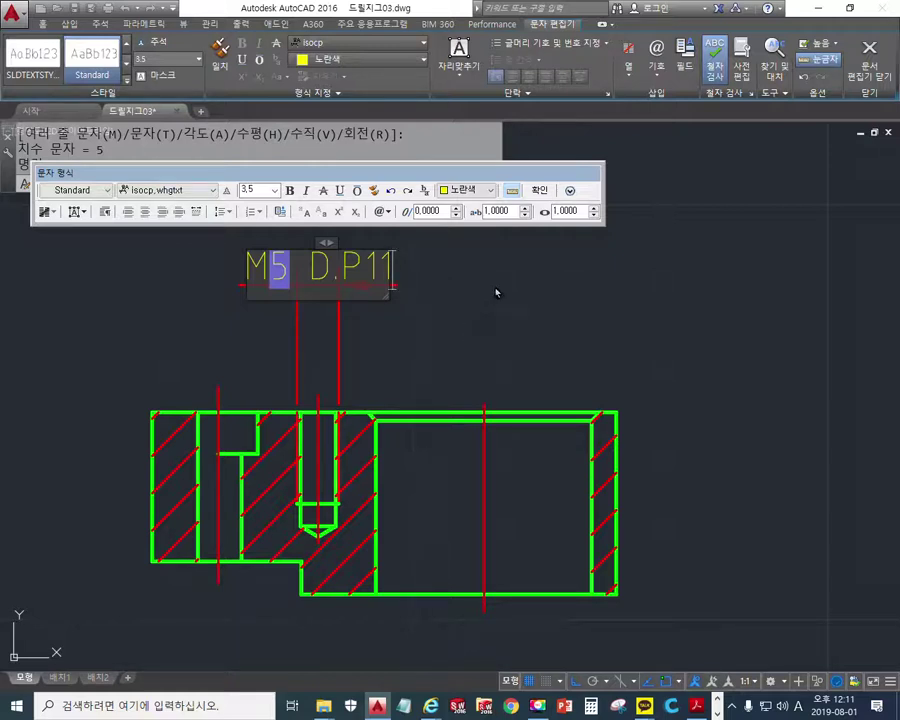
{"action": "left_click", "coordinate": [539, 191]}
- Switch to the KS standards PDF in Acrobat Reader, place it beside the drawing, and enlarge the tapped-hole figure of section 44 on page 26
{"action": "middle_click_drag", "start_coordinate": [222, 344], "coordinate": [296, 354]}
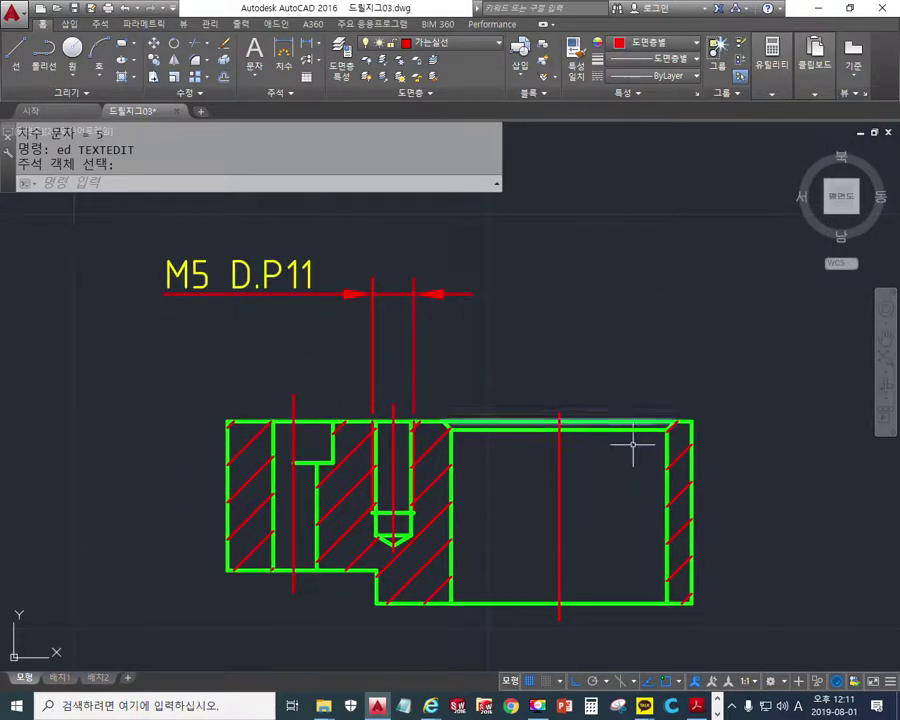
{"action": "middle_click_drag", "start_coordinate": [591, 436], "coordinate": [461, 445]}
{"action": "key", "text": "alt+Tab"}
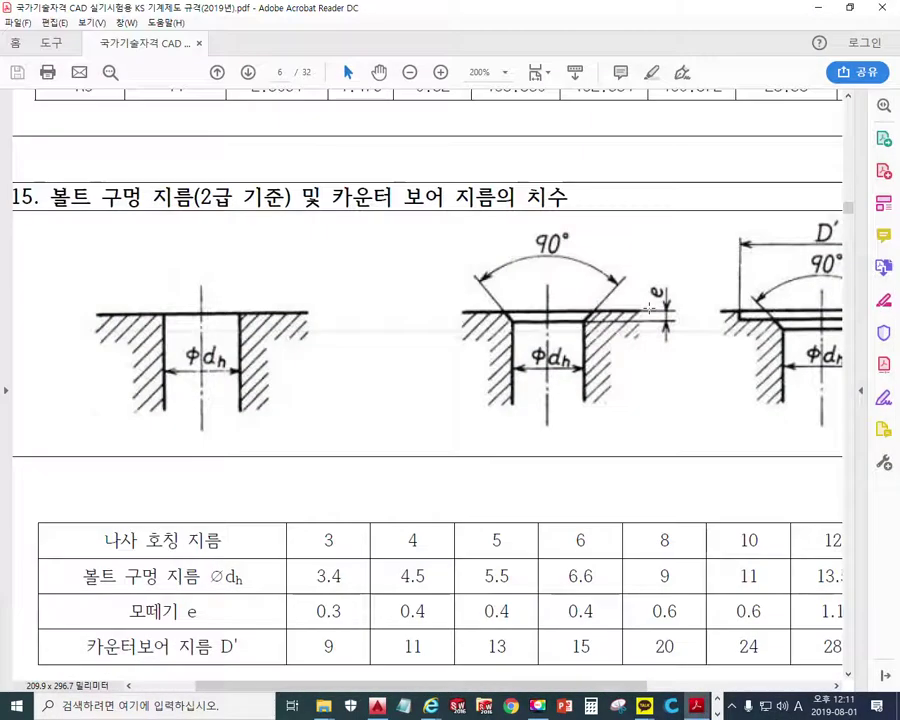
{"action": "left_click", "coordinate": [849, 7]}
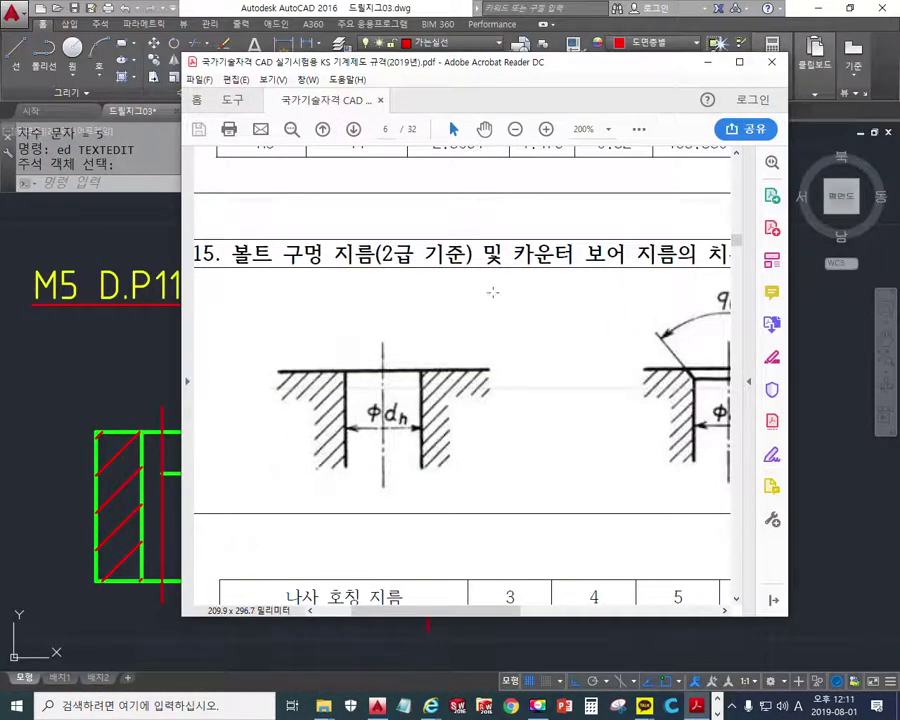
{"action": "left_click_drag", "start_coordinate": [448, 62], "coordinate": [562, 42]}
{"action": "key", "text": "ctrl+2"}
{"action": "key", "text": "ctrl+0"}
{"action": "left_click_drag", "start_coordinate": [851, 204], "coordinate": [830, 492]}
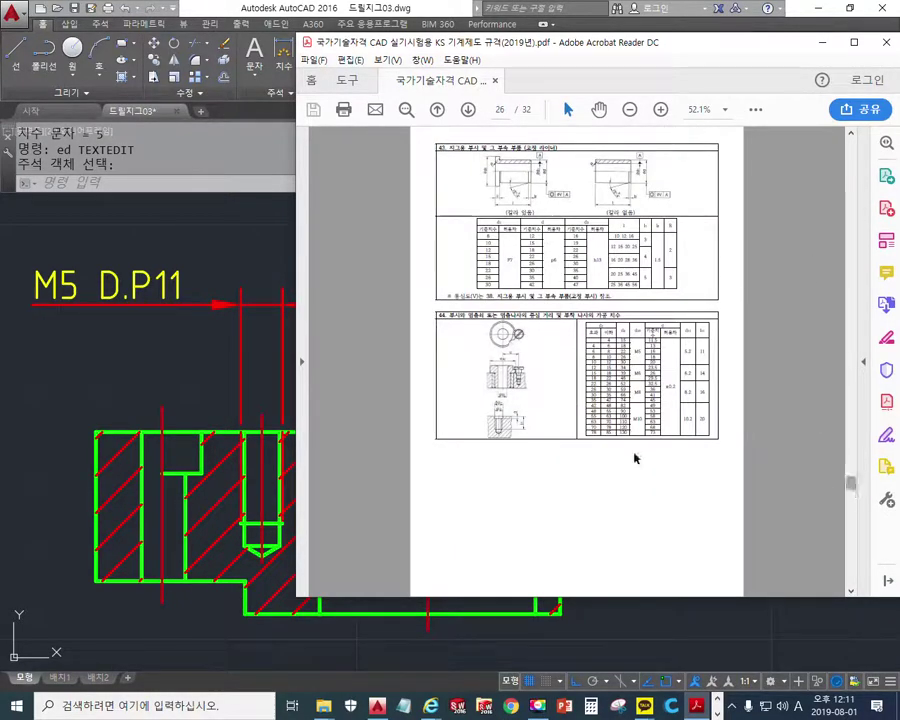
{"action": "key", "text": "ctrl+2"}
{"action": "scroll", "coordinate": [674, 427], "scroll_direction": "up", "scroll_amount": 7, "text": "ctrl"}
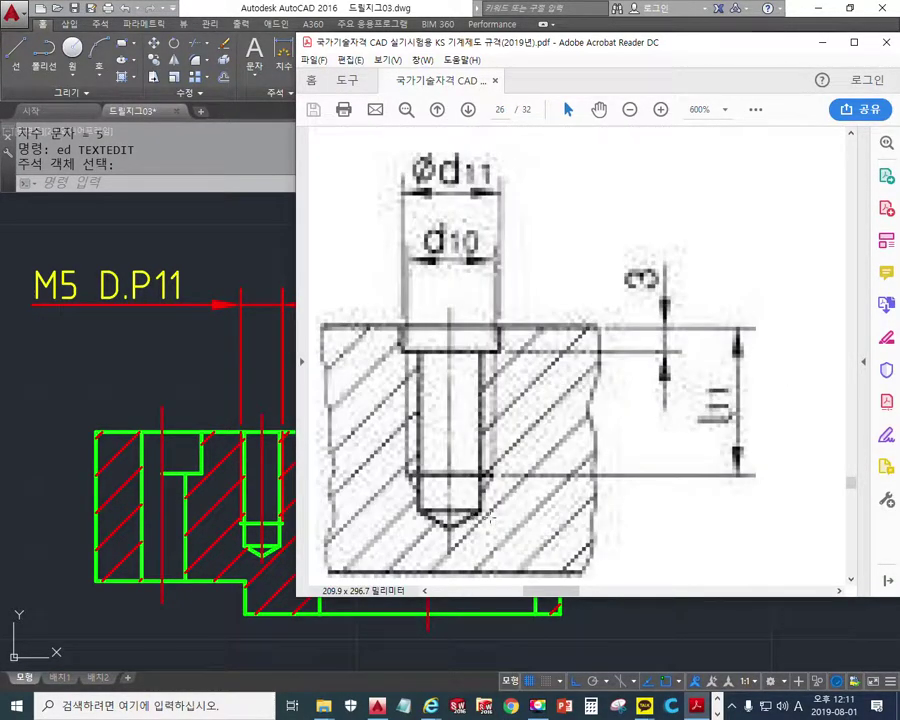
- Write the depth symbol l11 and section number 44 over the tapped-hole figure with the screen pen, and clear them
{"action": "key", "text": "F12"}
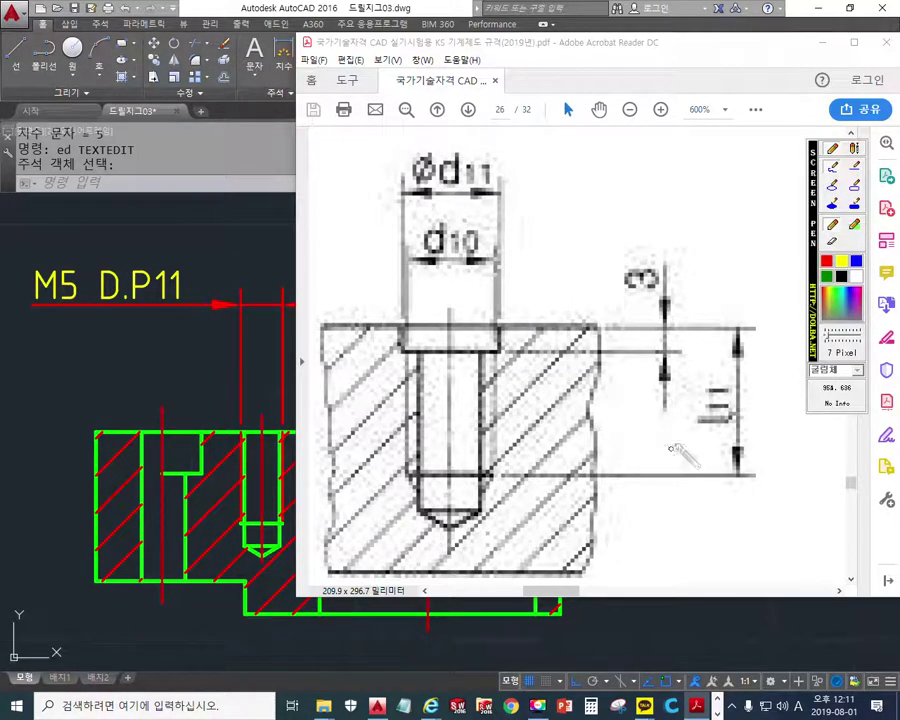
{"action": "mouse_move", "coordinate": [668, 437]}
{"action": "left_mouse_down"}
{"action": "mouse_move", "coordinate": [682, 412]}
{"action": "mouse_move", "coordinate": [700, 432]}
{"action": "left_mouse_up"}
{"action": "mouse_move", "coordinate": [721, 388]}
{"action": "left_mouse_down"}
{"action": "mouse_move", "coordinate": [719, 432]}
{"action": "mouse_move", "coordinate": [733, 430]}
{"action": "left_mouse_up"}
{"action": "mouse_move", "coordinate": [330, 92]}
{"action": "left_mouse_down"}
{"action": "mouse_move", "coordinate": [326, 170]}
{"action": "mouse_move", "coordinate": [412, 160]}
{"action": "mouse_move", "coordinate": [364, 188]}
{"action": "left_mouse_up"}
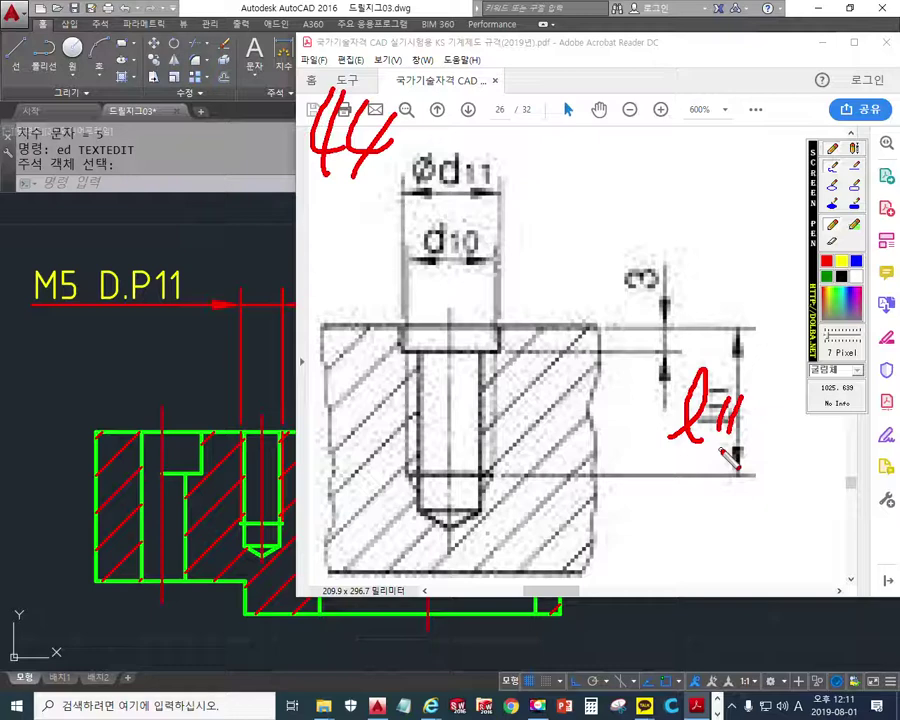
{"action": "key", "text": "Escape"}
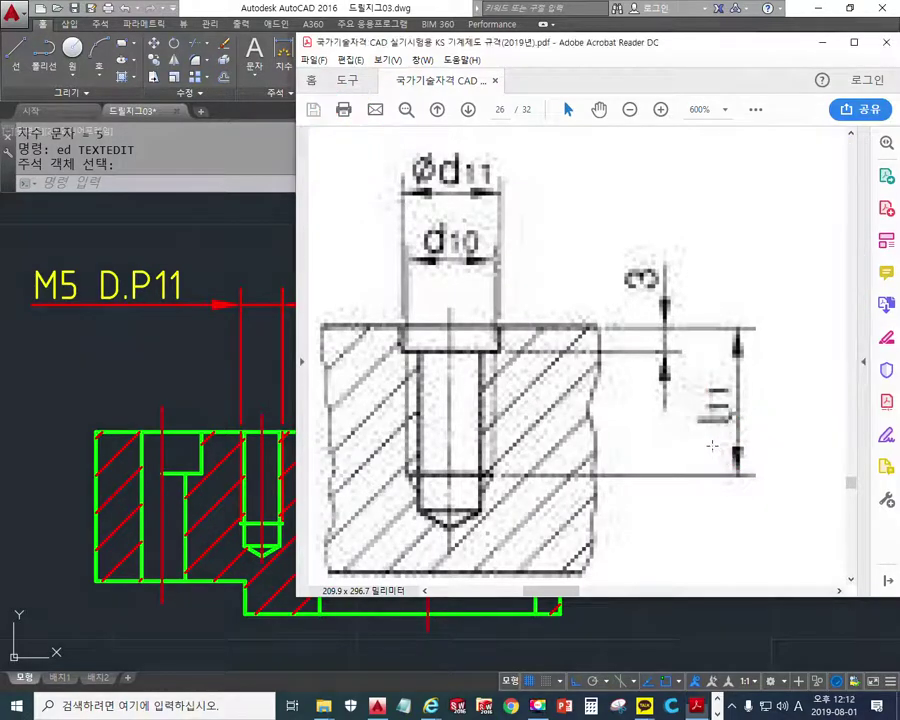
- Mark section 44's c and l11 headings, their 20 and 11 entries, the ±0.2 tolerance and the drawing's D.P11 text with the screen pen, and clear the marks
{"action": "left_click_drag", "start_coordinate": [546, 590], "coordinate": [748, 588]}
{"action": "scroll", "coordinate": [695, 377], "scroll_direction": "down", "scroll_amount": 5, "text": "ctrl"}
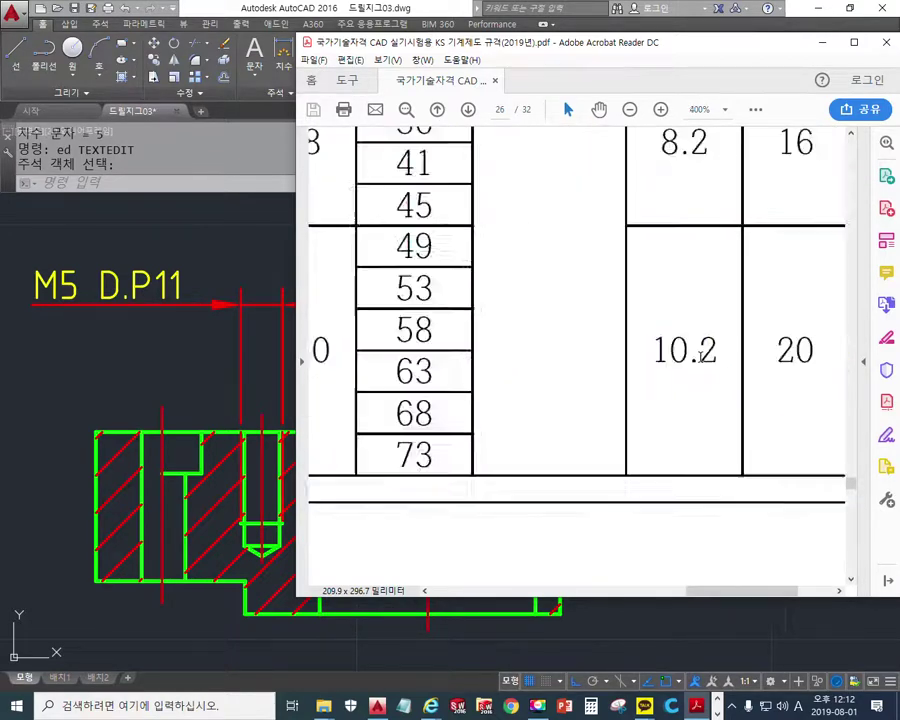
{"action": "scroll", "coordinate": [770, 313], "scroll_direction": "up", "scroll_amount": 4, "text": "ctrl"}
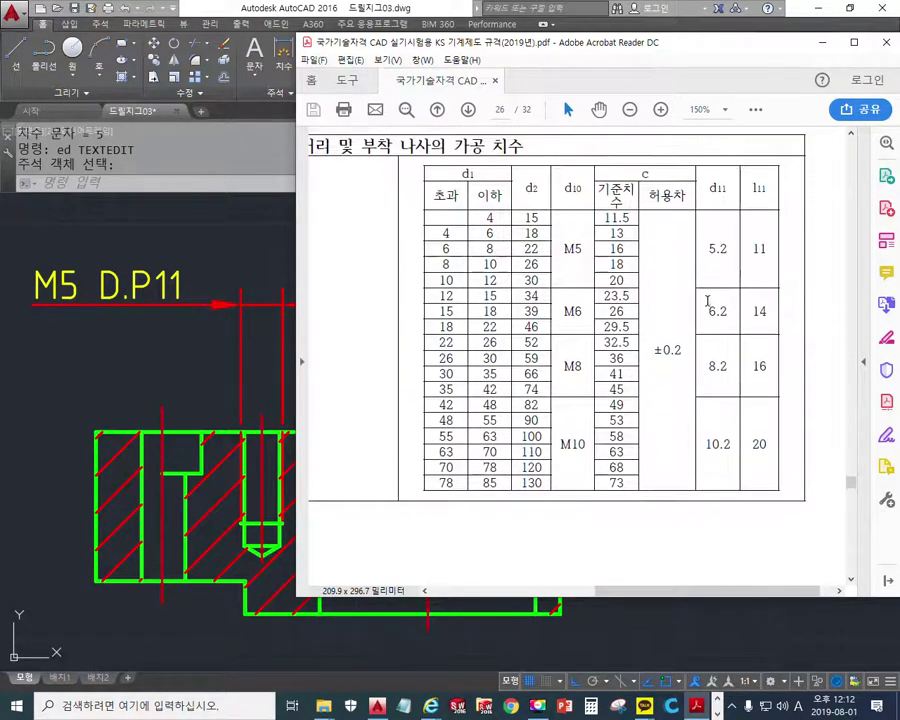
{"action": "scroll", "coordinate": [745, 275], "scroll_direction": "down", "scroll_amount": 1, "text": "ctrl"}
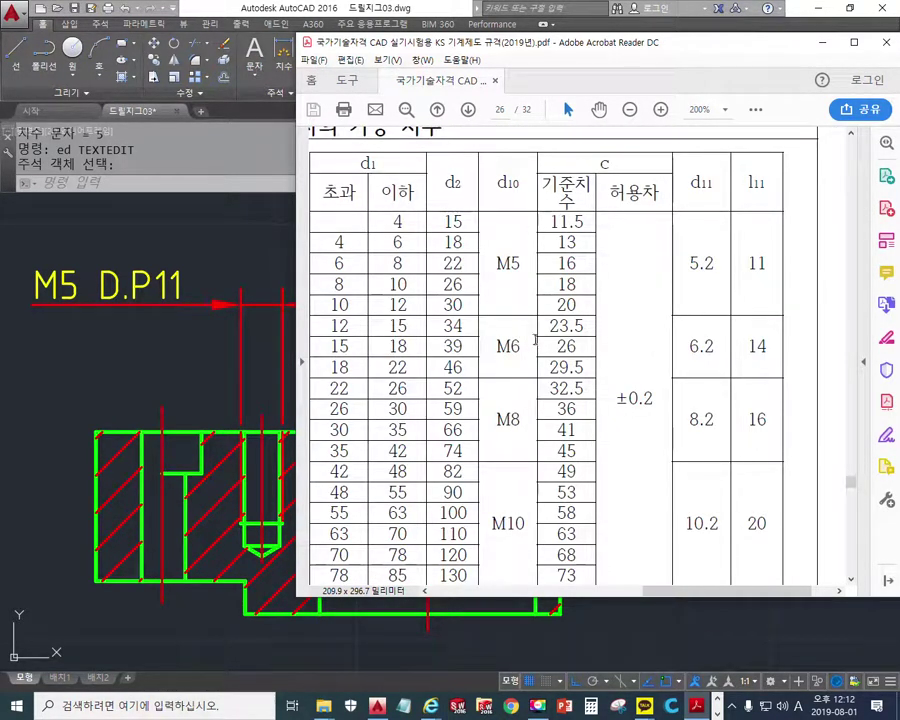
{"action": "key", "text": "F12"}
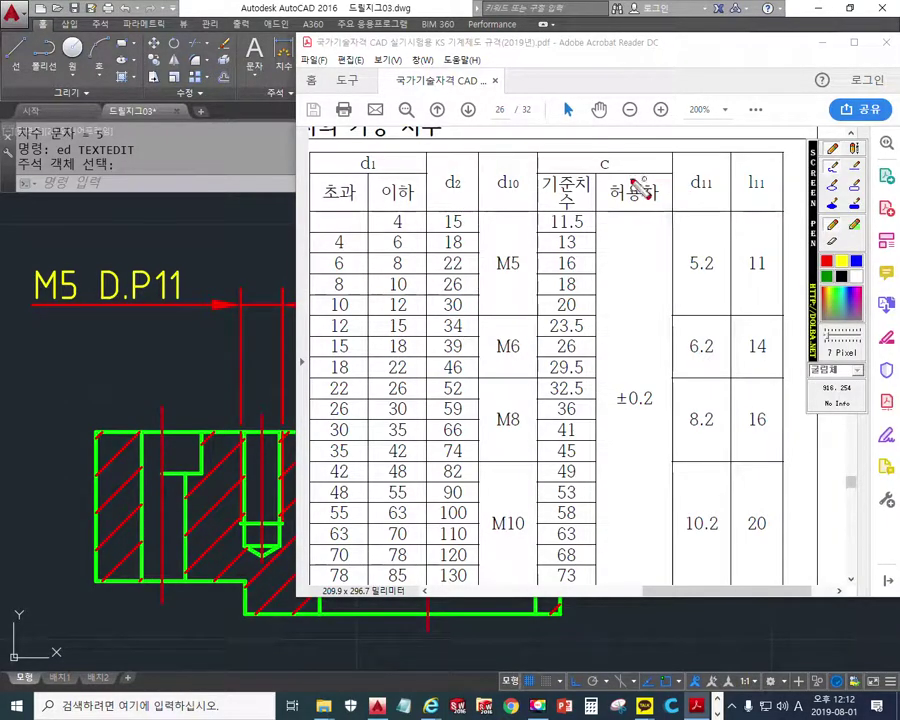
{"action": "left_click_drag", "start_coordinate": [538, 318], "coordinate": [595, 318]}
{"action": "mouse_move", "coordinate": [634, 142]}
{"action": "left_mouse_down"}
{"action": "mouse_move", "coordinate": [637, 172]}
{"action": "mouse_move", "coordinate": [622, 146]}
{"action": "left_mouse_up"}
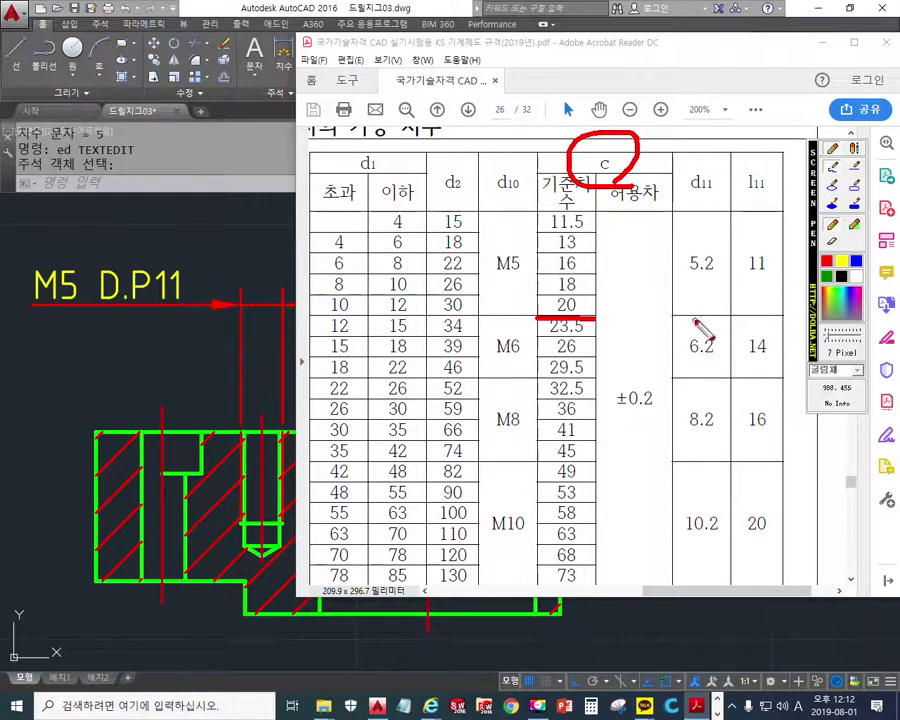
{"action": "mouse_move", "coordinate": [765, 236]}
{"action": "left_mouse_down"}
{"action": "mouse_move", "coordinate": [783, 252]}
{"action": "mouse_move", "coordinate": [780, 312]}
{"action": "left_mouse_up"}
{"action": "mouse_move", "coordinate": [740, 208]}
{"action": "left_mouse_down"}
{"action": "mouse_move", "coordinate": [760, 152]}
{"action": "mouse_move", "coordinate": [775, 206]}
{"action": "mouse_move", "coordinate": [789, 201]}
{"action": "left_mouse_up"}
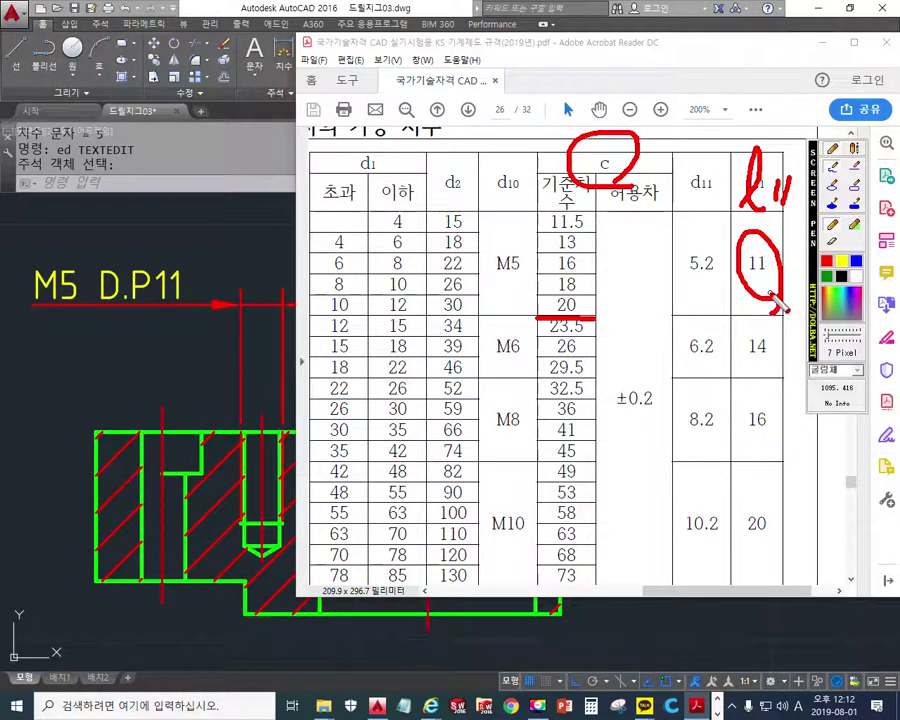
{"action": "mouse_move", "coordinate": [198, 300]}
{"action": "left_mouse_down"}
{"action": "mouse_move", "coordinate": [210, 302]}
{"action": "mouse_move", "coordinate": [116, 243]}
{"action": "mouse_move", "coordinate": [200, 313]}
{"action": "left_mouse_up"}
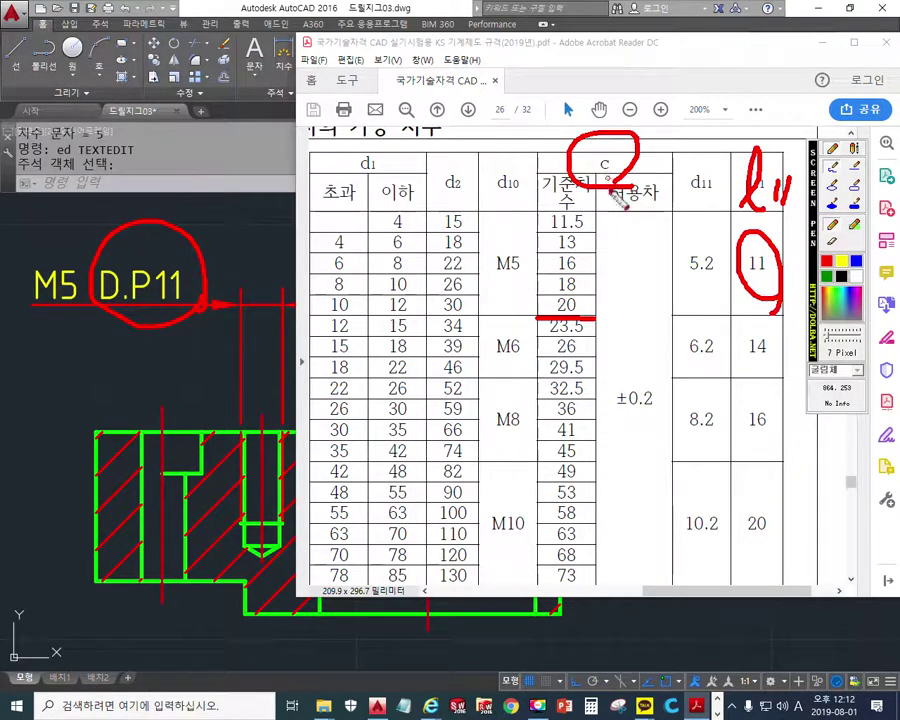
{"action": "mouse_move", "coordinate": [660, 400]}
{"action": "left_mouse_down"}
{"action": "mouse_move", "coordinate": [657, 446]}
{"action": "mouse_move", "coordinate": [672, 448]}
{"action": "left_mouse_up"}
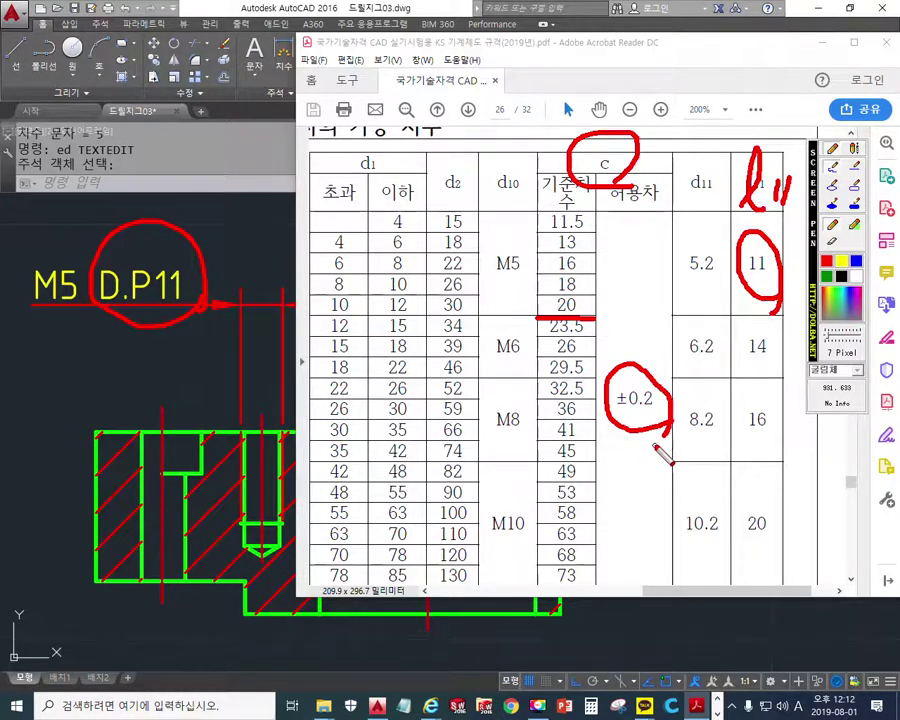
{"action": "key", "text": "Escape"}
- Switch to AutoCAD and start a linear dimension in the plan view from the tapped hole's vertical centre line to the large bore's
{"action": "left_click", "coordinate": [268, 235]}
{"action": "mouse_move", "coordinate": [433, 315]}
{"action": "middle_mouse_down"}
{"action": "mouse_move", "coordinate": [448, 397]}
{"action": "mouse_move", "coordinate": [482, 462]}
{"action": "mouse_move", "coordinate": [488, 412]}
{"action": "middle_mouse_up"}
{"action": "left_click", "coordinate": [290, 55]}
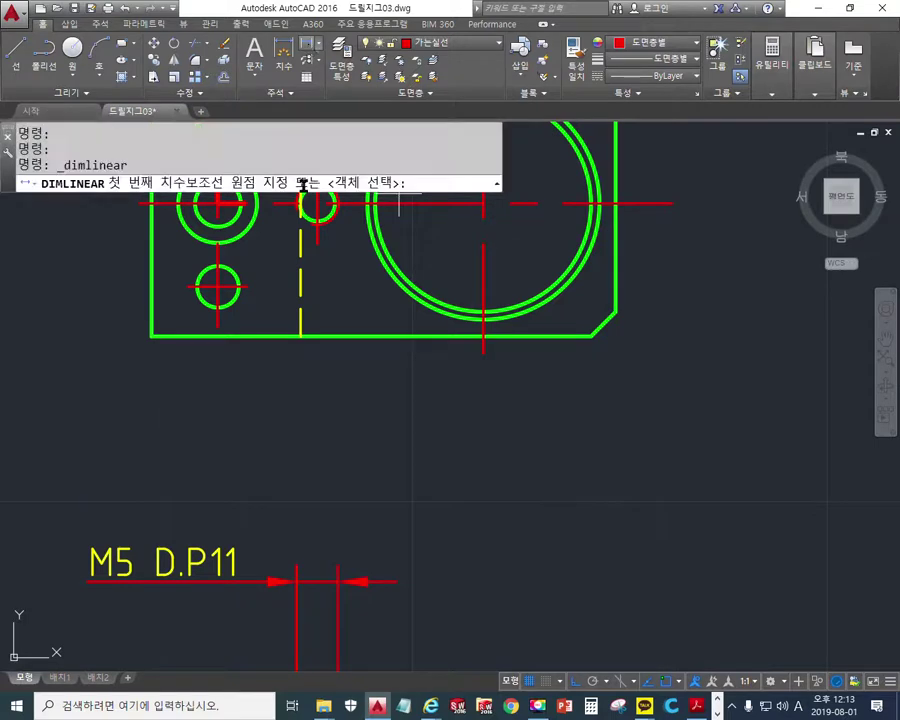
{"action": "left_click", "coordinate": [316, 243]}
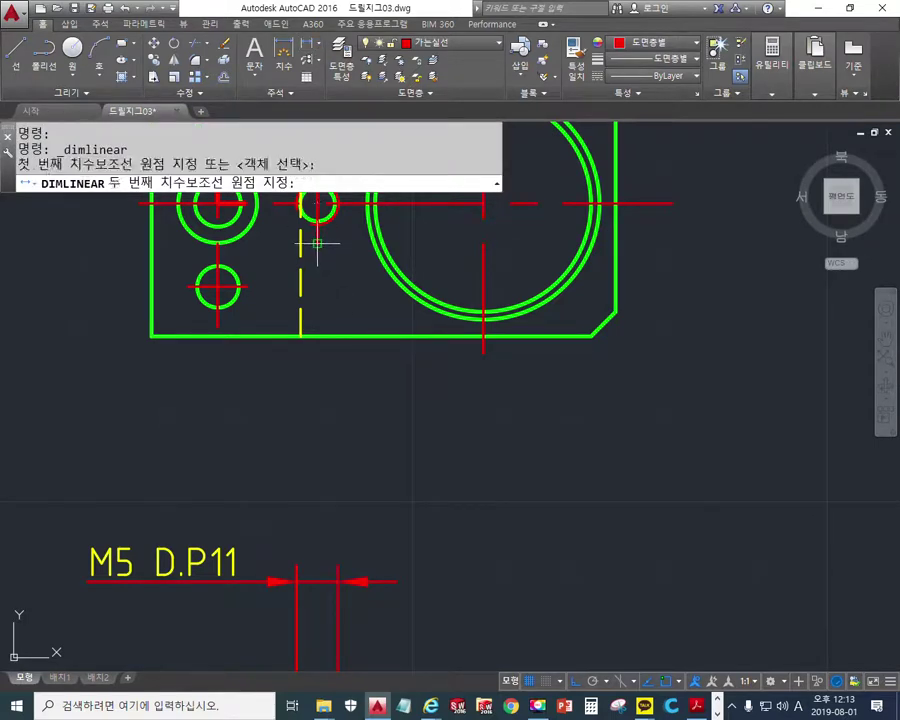
{"action": "left_click", "coordinate": [480, 352]}
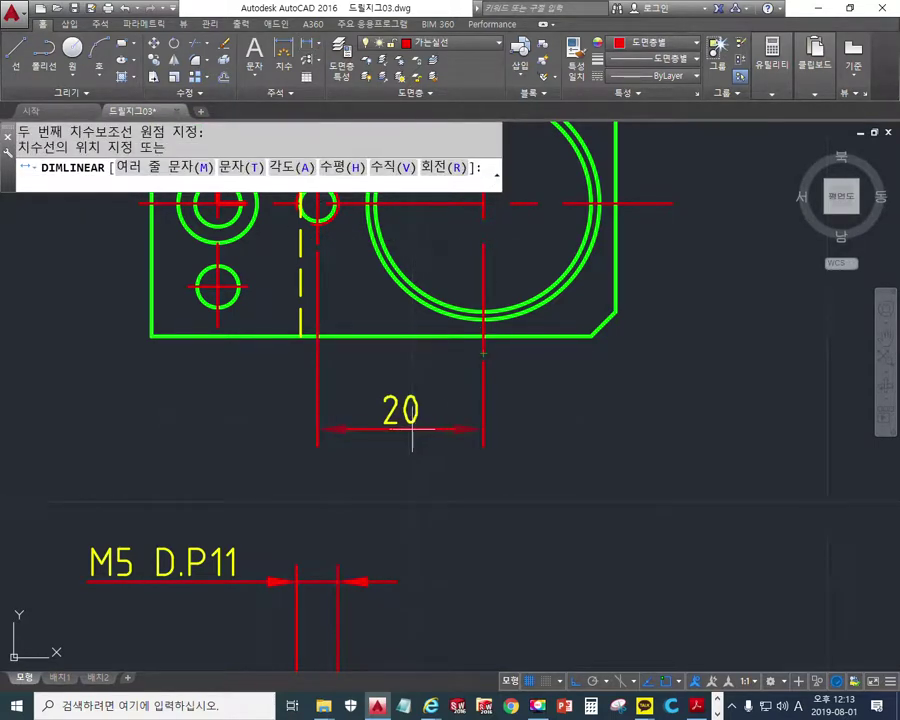
- Append ±0.2 after the dimension value and place the dimension line below the plan view's lower edge
{"action": "type", "text": "m"}
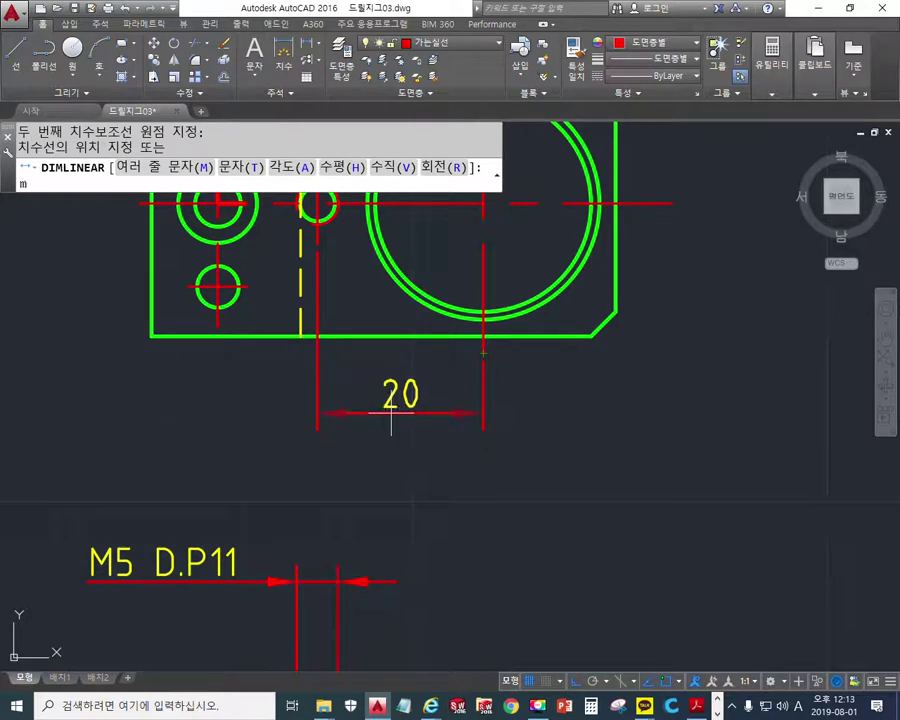
{"action": "key", "text": "Return"}
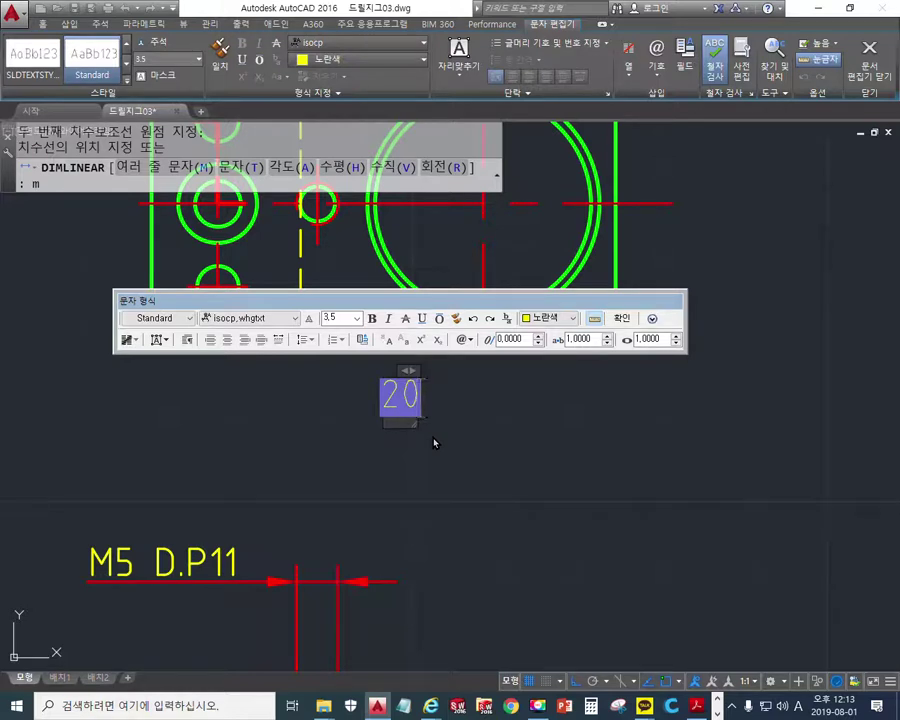
{"action": "type", "text": "%%"}
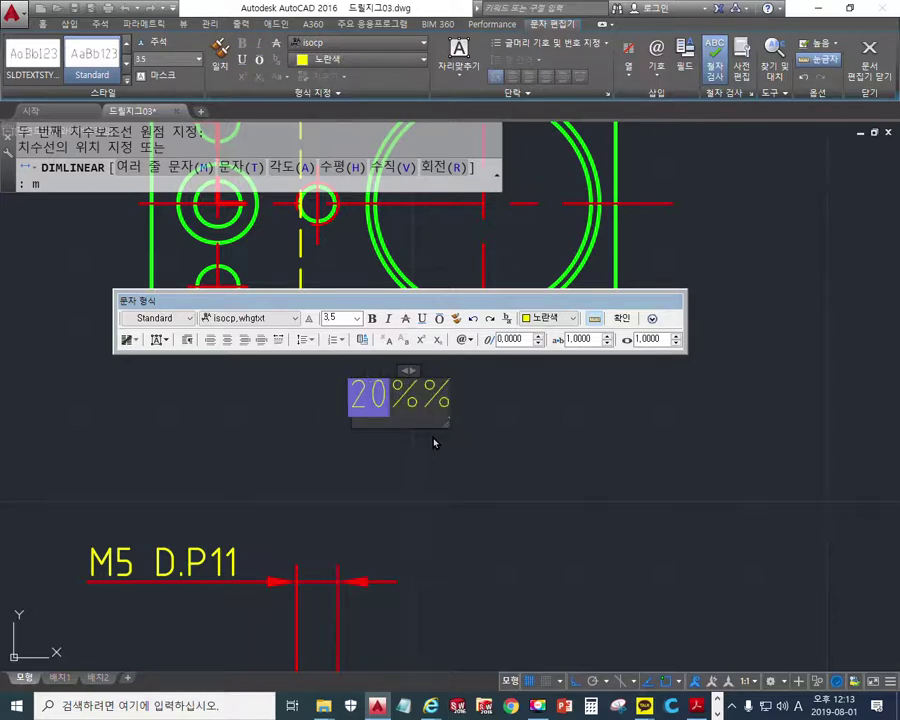
{"action": "type", "text": "p"}
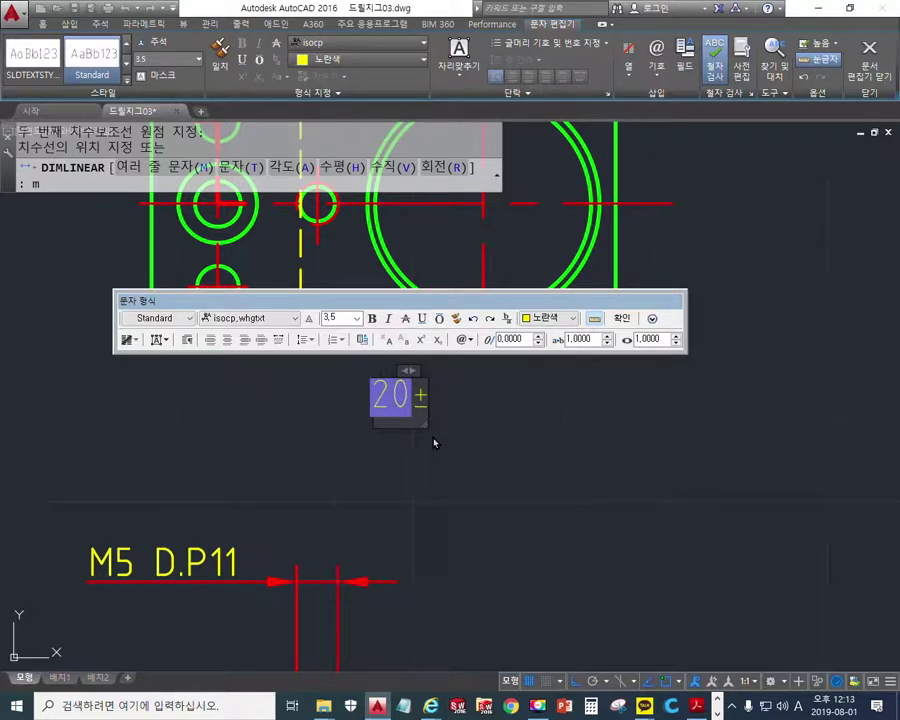
{"action": "type", "text": "0.2"}
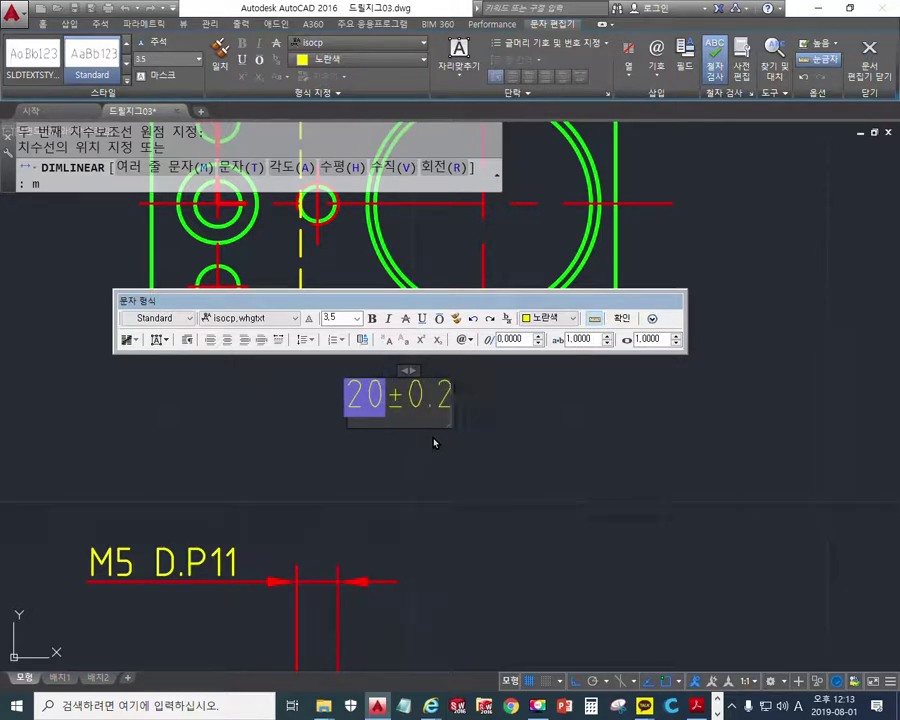
{"action": "left_click", "coordinate": [621, 318]}
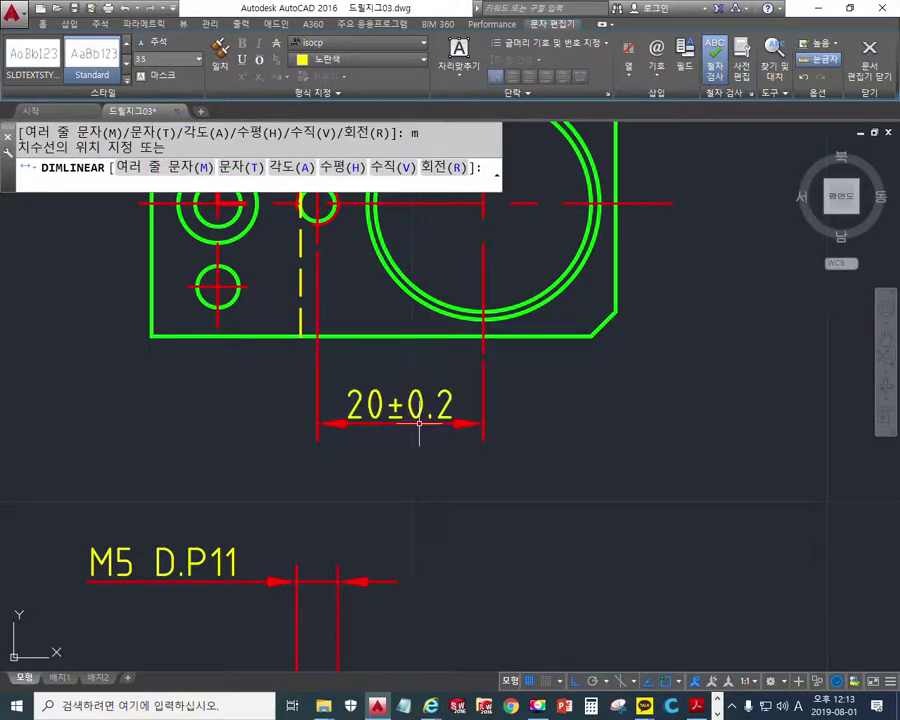
{"action": "left_click", "coordinate": [427, 424]}
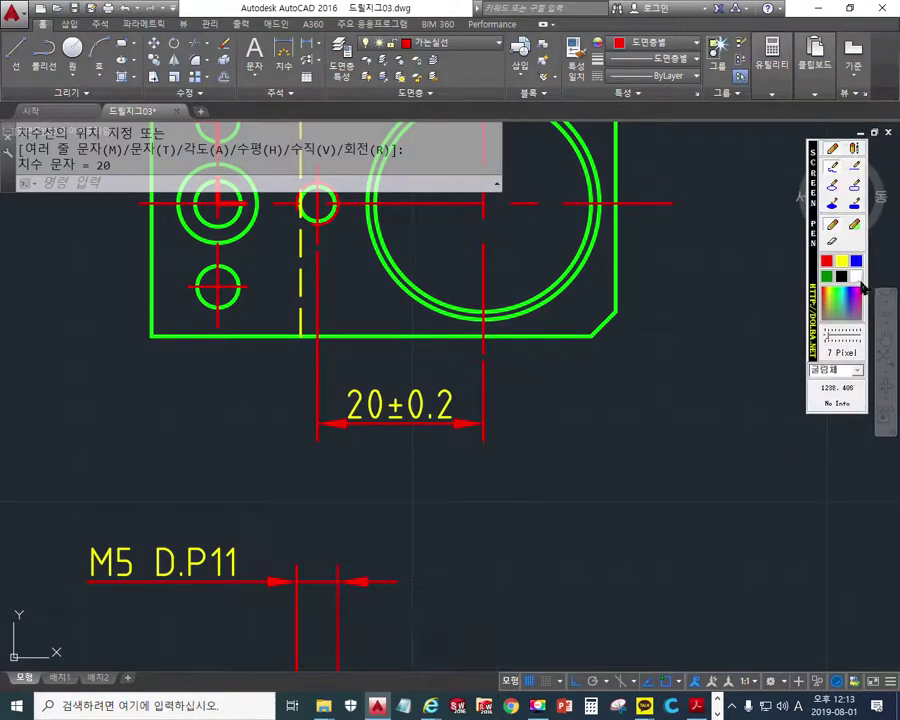
- Circle the ±0.2 tolerance and write the symbol C below the dimension with the screen pen, and clear the marks
{"action": "mouse_move", "coordinate": [426, 410]}
{"action": "left_mouse_down"}
{"action": "mouse_move", "coordinate": [408, 432]}
{"action": "mouse_move", "coordinate": [445, 362]}
{"action": "left_mouse_up"}
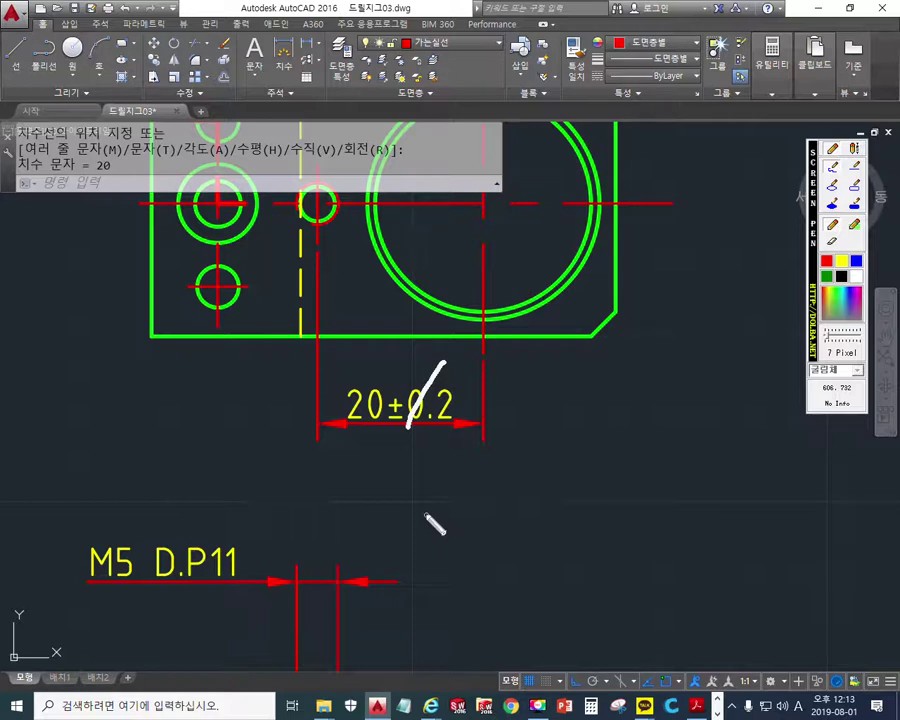
{"action": "mouse_move", "coordinate": [386, 456]}
{"action": "left_mouse_down"}
{"action": "mouse_move", "coordinate": [370, 466]}
{"action": "mouse_move", "coordinate": [403, 492]}
{"action": "left_mouse_up"}
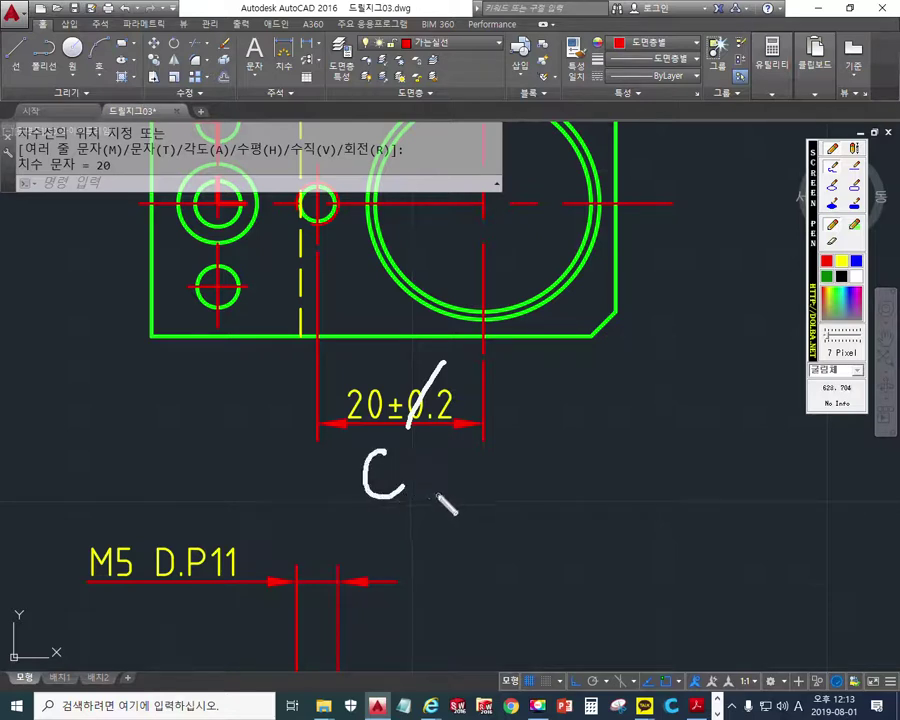
{"action": "mouse_move", "coordinate": [458, 442]}
{"action": "left_mouse_down"}
{"action": "mouse_move", "coordinate": [410, 425]}
{"action": "mouse_move", "coordinate": [457, 440]}
{"action": "mouse_move", "coordinate": [440, 452]}
{"action": "left_mouse_up"}
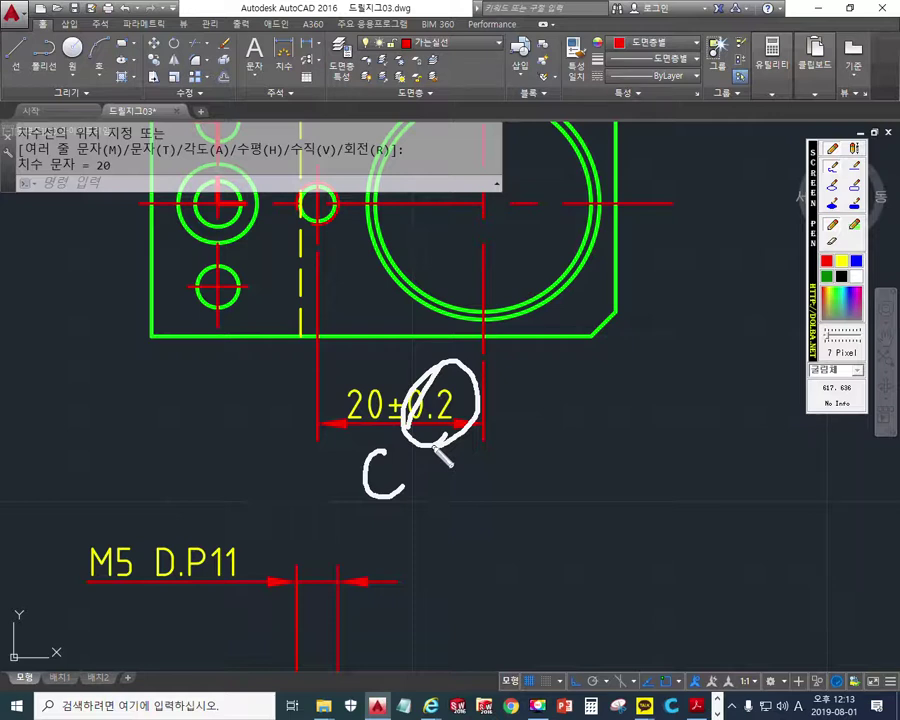
{"action": "key", "text": "Escape"}
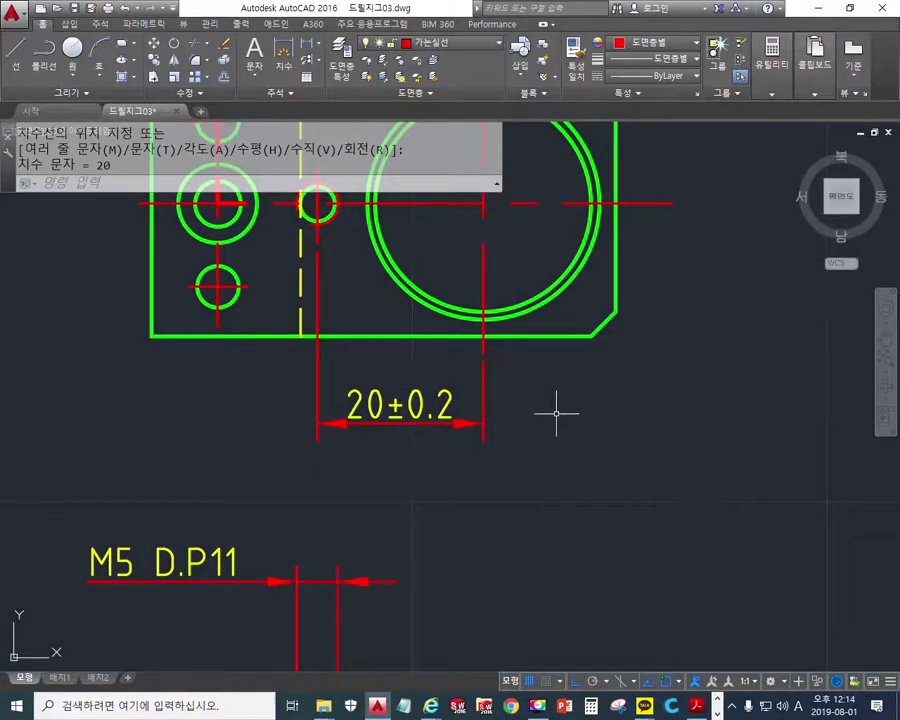
- Examine the dimension layout, geometric tolerances and surface symbols on the fully dimensioned plan view of part 3
{"action": "scroll", "coordinate": [518, 410], "scroll_direction": "down", "scroll_amount": 3}
{"action": "scroll", "coordinate": [438, 426], "scroll_direction": "up", "scroll_amount": 2}
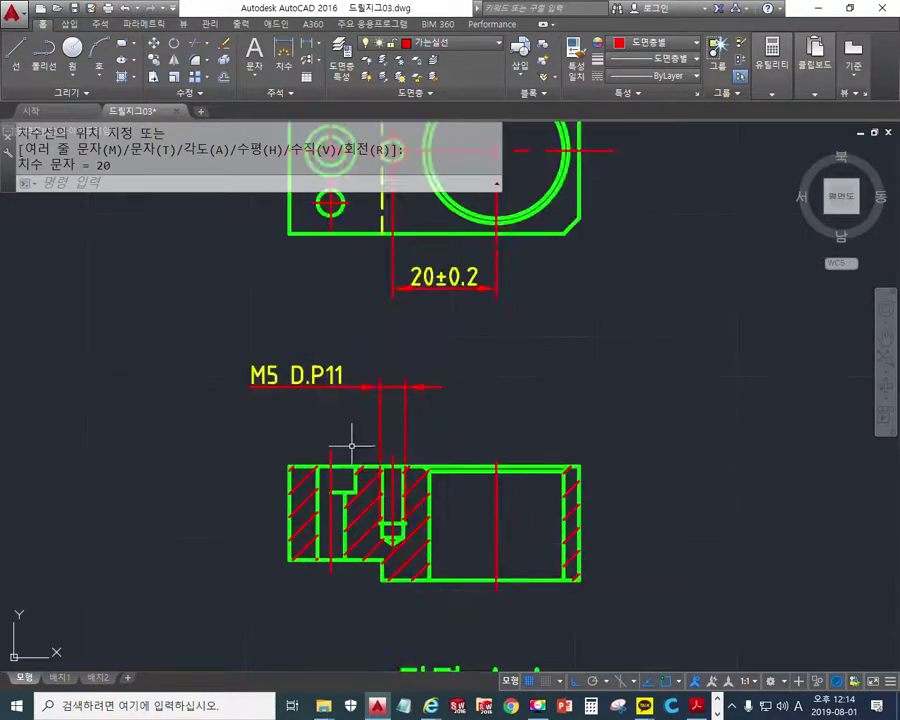
{"action": "scroll", "coordinate": [430, 418], "scroll_direction": "down", "scroll_amount": 5}
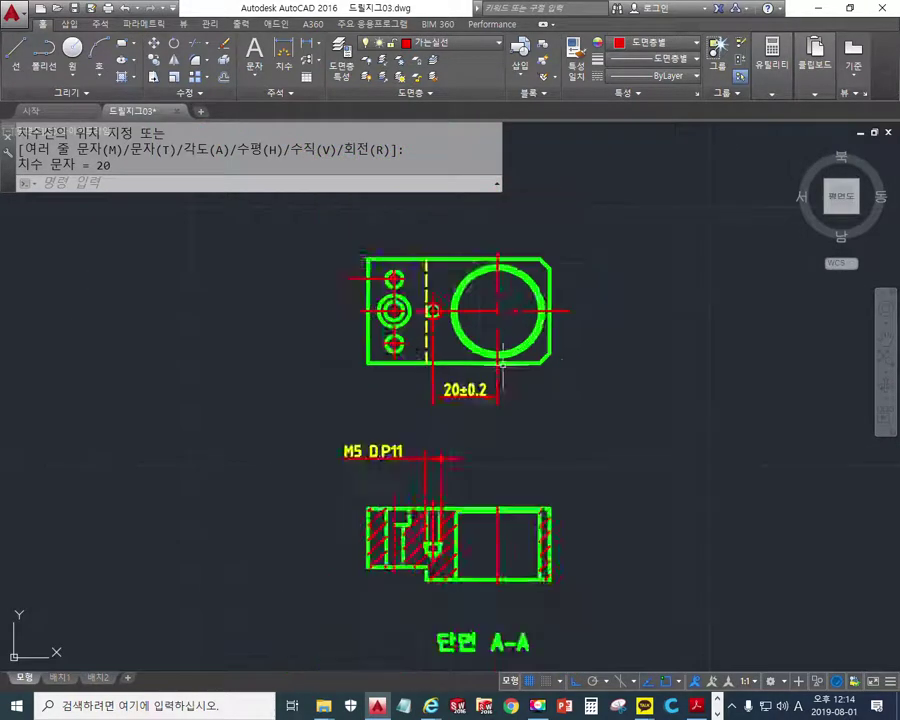
{"action": "mouse_move", "coordinate": [851, 416]}
{"action": "middle_mouse_down"}
{"action": "mouse_move", "coordinate": [556, 411]}
{"action": "mouse_move", "coordinate": [583, 402]}
{"action": "middle_mouse_up"}
{"action": "scroll", "coordinate": [460, 380], "scroll_direction": "up", "scroll_amount": 4}
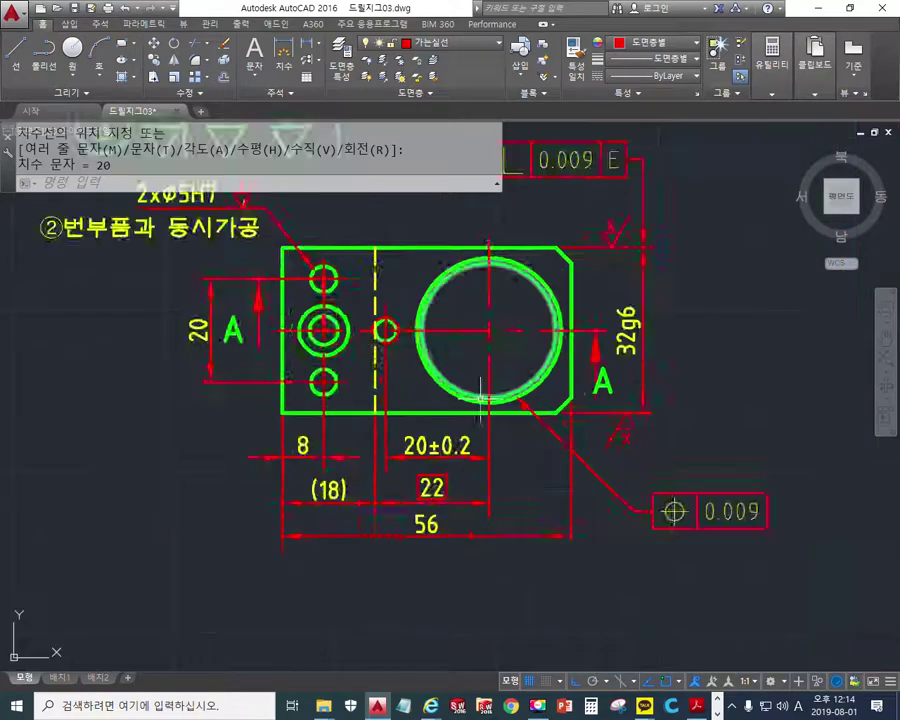
{"action": "middle_click_drag", "start_coordinate": [478, 430], "coordinate": [542, 438]}
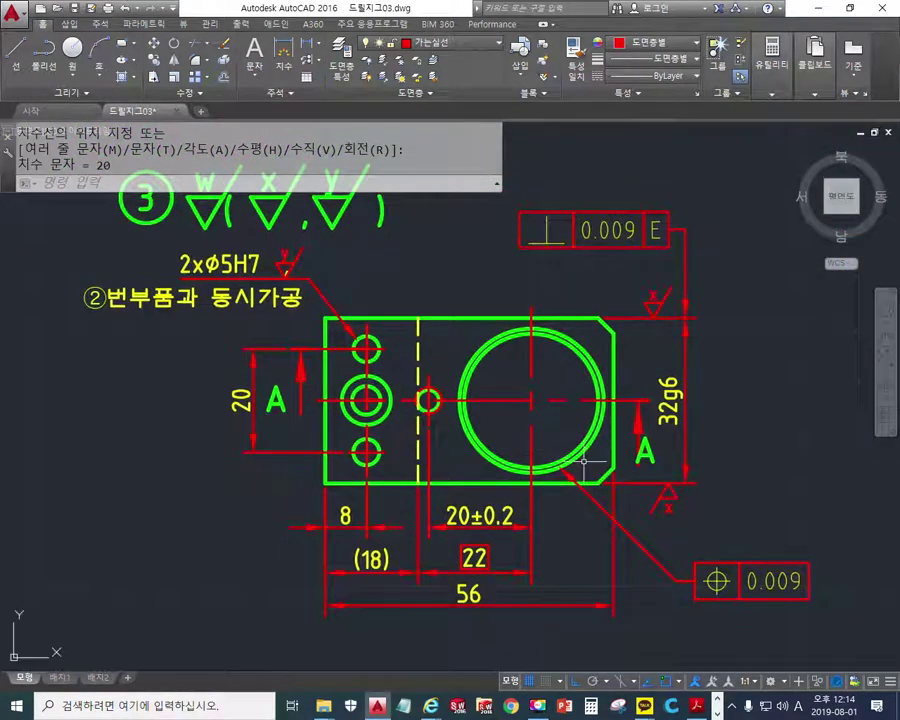
{"action": "scroll", "coordinate": [566, 452], "scroll_direction": "down", "scroll_amount": 2}
{"action": "scroll", "coordinate": [566, 452], "scroll_direction": "up", "scroll_amount": 2}
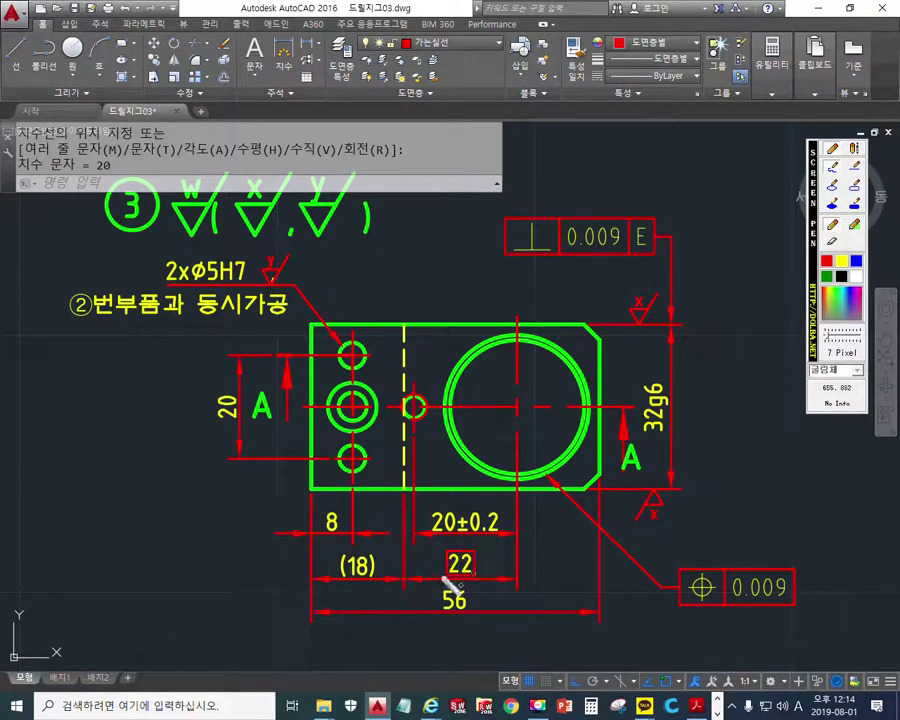
- Highlight the (18), 22 and 8 dimensions, the pin holes' centre line and the 2xø5H7 note with the screen pen, and clear the marks
{"action": "left_click_drag", "start_coordinate": [393, 545], "coordinate": [394, 591]}
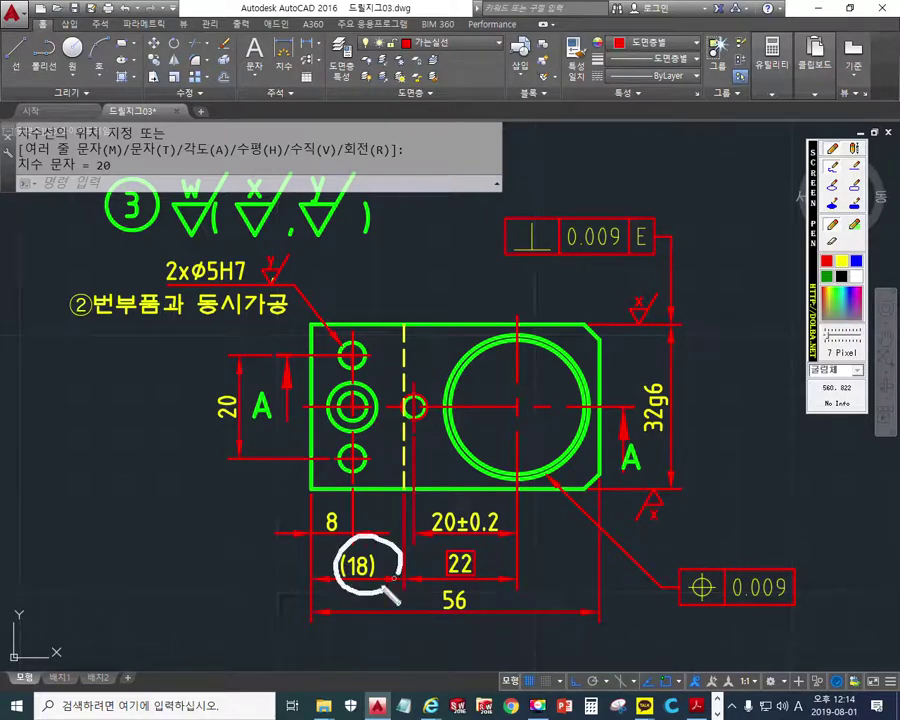
{"action": "mouse_move", "coordinate": [487, 550]}
{"action": "left_mouse_down"}
{"action": "mouse_move", "coordinate": [497, 585]}
{"action": "mouse_move", "coordinate": [481, 587]}
{"action": "left_mouse_up"}
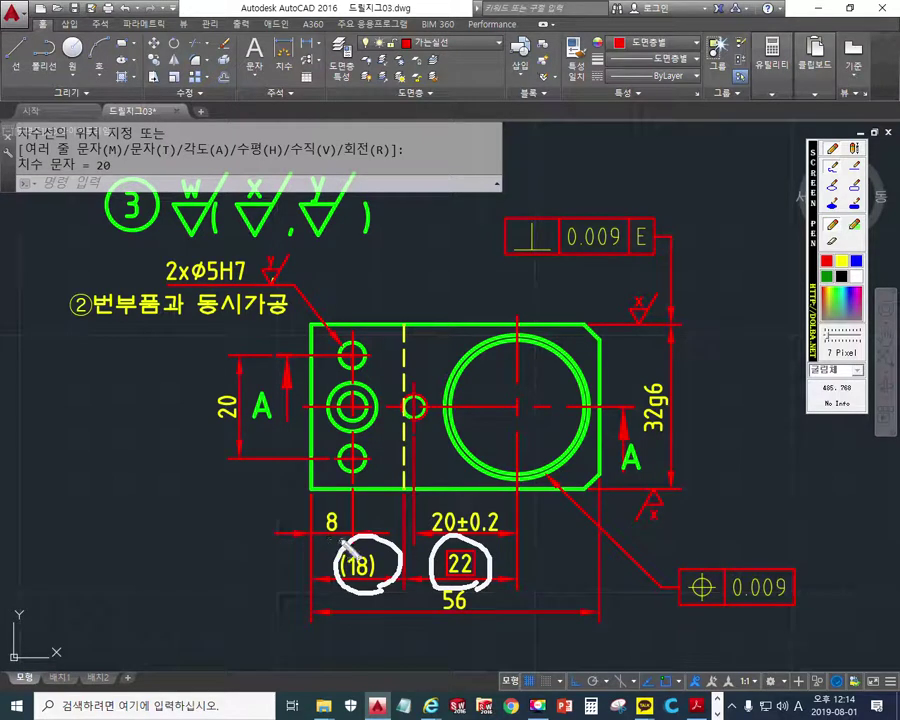
{"action": "left_click_drag", "start_coordinate": [318, 530], "coordinate": [340, 550]}
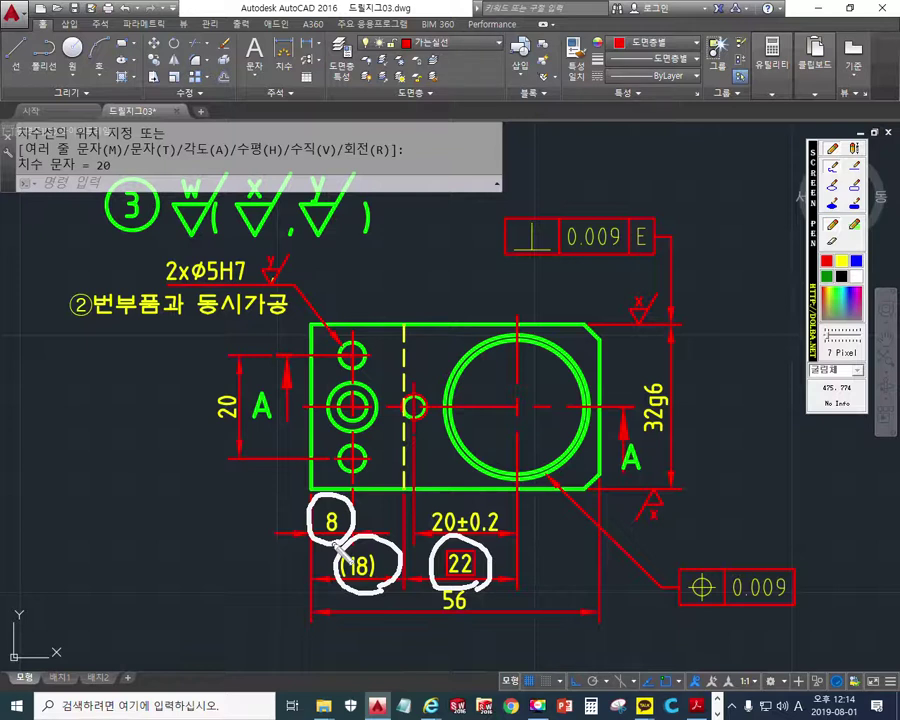
{"action": "left_click_drag", "start_coordinate": [349, 303], "coordinate": [353, 512]}
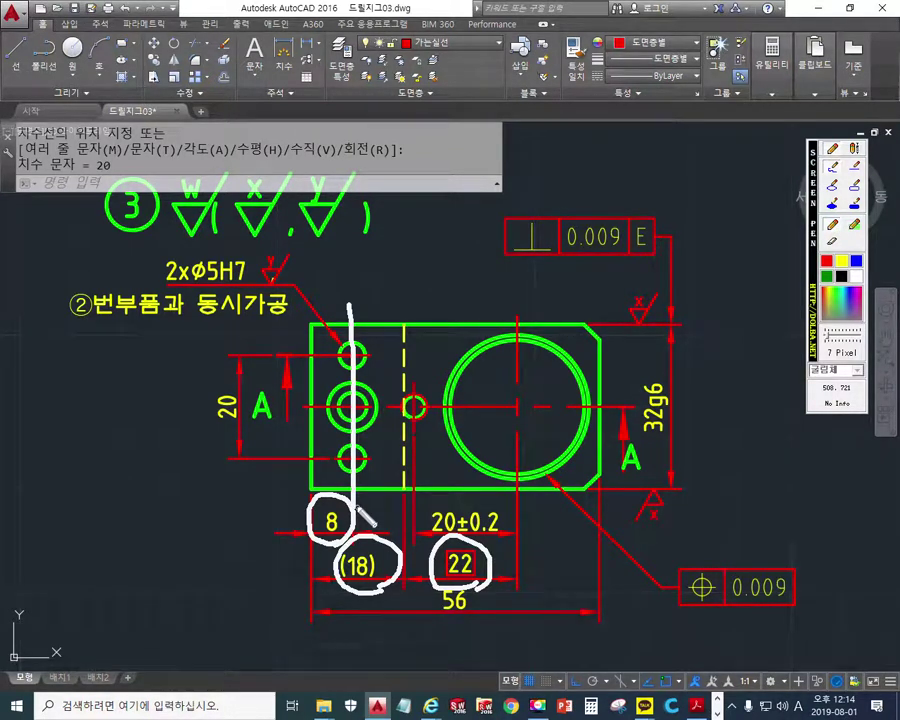
{"action": "mouse_move", "coordinate": [279, 327]}
{"action": "left_mouse_down"}
{"action": "mouse_move", "coordinate": [296, 320]}
{"action": "mouse_move", "coordinate": [35, 285]}
{"action": "mouse_move", "coordinate": [320, 255]}
{"action": "mouse_move", "coordinate": [318, 305]}
{"action": "mouse_move", "coordinate": [298, 322]}
{"action": "left_mouse_up"}
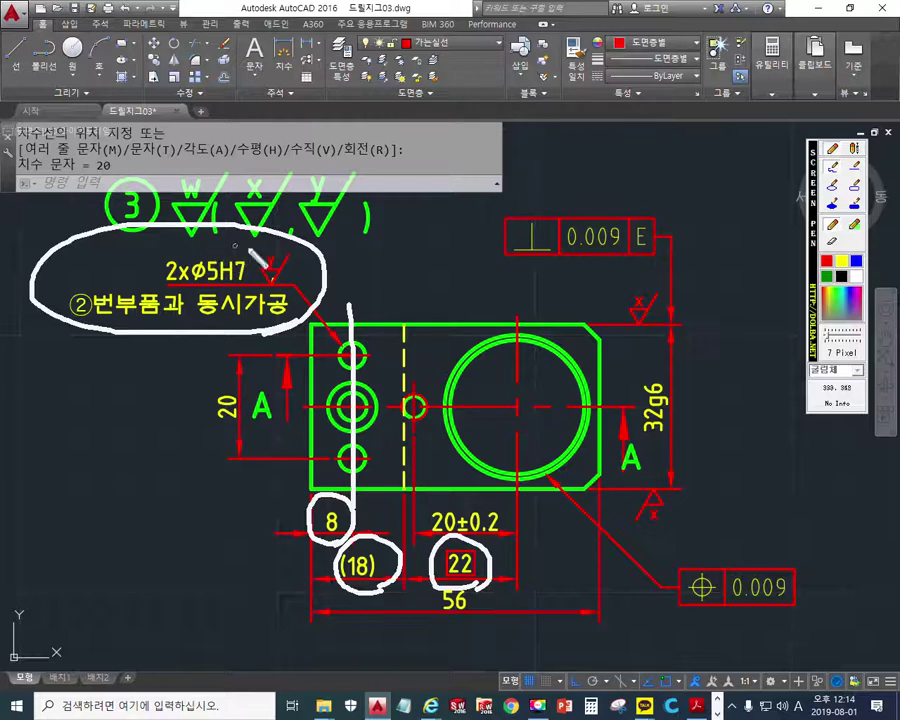
{"action": "key", "text": "Escape"}
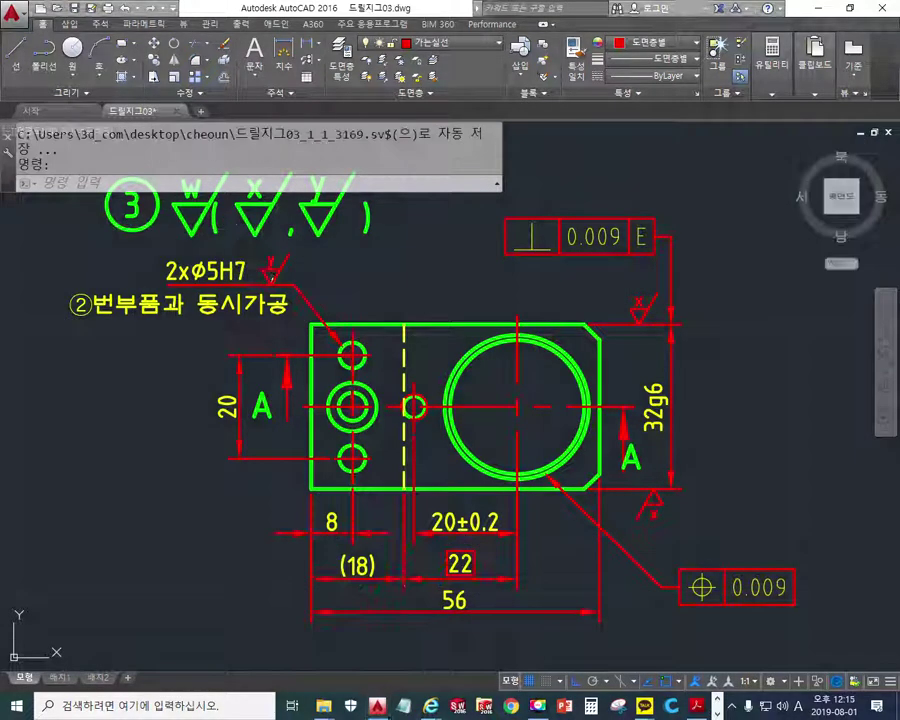
- Change the pin-hole note's fit class to G7 so that it reads 2xø5G7
{"action": "double_click", "coordinate": [219, 271]}
{"action": "left_click_drag", "start_coordinate": [219, 271], "coordinate": [264, 370]}
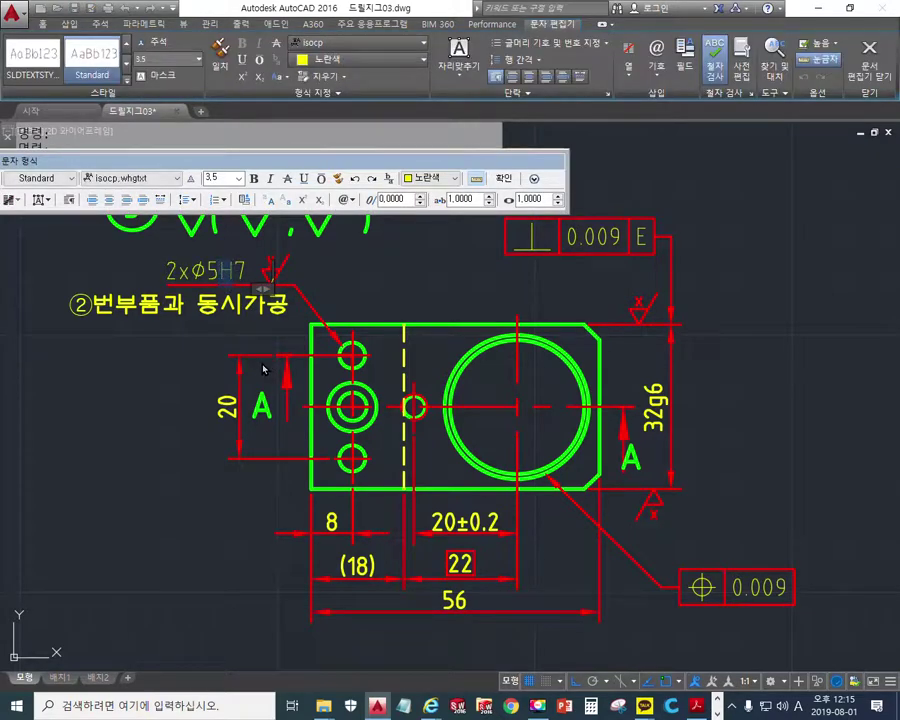
{"action": "type", "text": "G7"}
{"action": "left_click", "coordinate": [135, 408]}
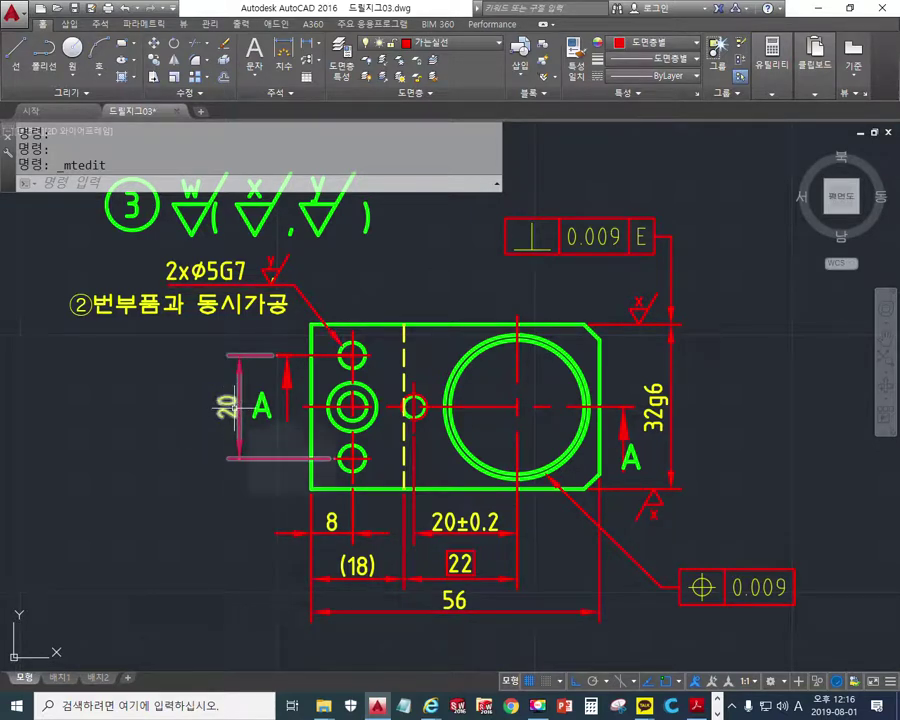
- Compare the 20 pin-hole spacing on part 3 with the 20 and 8 hole dimensions in part 2's front and top views
{"action": "mouse_move", "coordinate": [237, 405]}
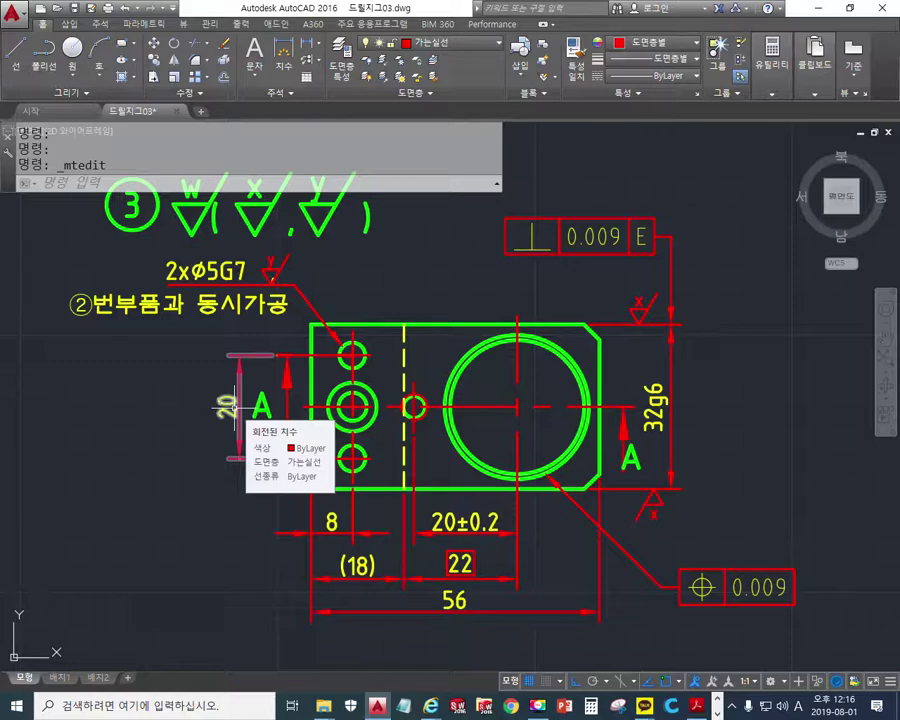
{"action": "scroll", "coordinate": [238, 405], "scroll_direction": "down", "scroll_amount": 5}
{"action": "scroll", "coordinate": [348, 446], "scroll_direction": "up", "scroll_amount": 2}
{"action": "scroll", "coordinate": [263, 313], "scroll_direction": "up", "scroll_amount": 3}
{"action": "middle_click_drag", "start_coordinate": [254, 337], "coordinate": [283, 319]}
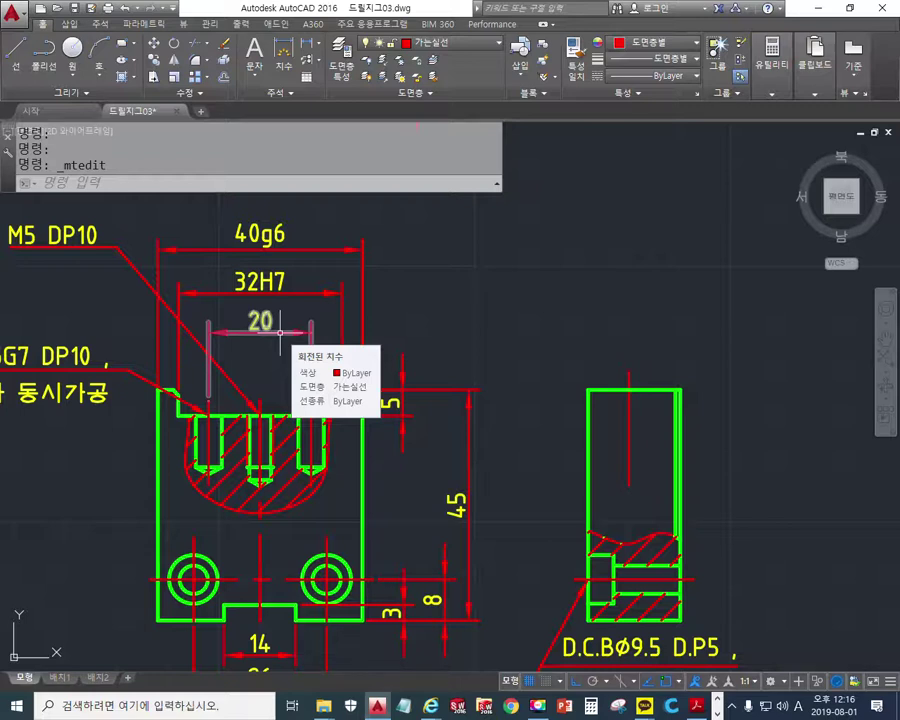
{"action": "mouse_move", "coordinate": [352, 315]}
{"action": "middle_mouse_down"}
{"action": "mouse_move", "coordinate": [394, 378]}
{"action": "mouse_move", "coordinate": [405, 333]}
{"action": "middle_mouse_up"}
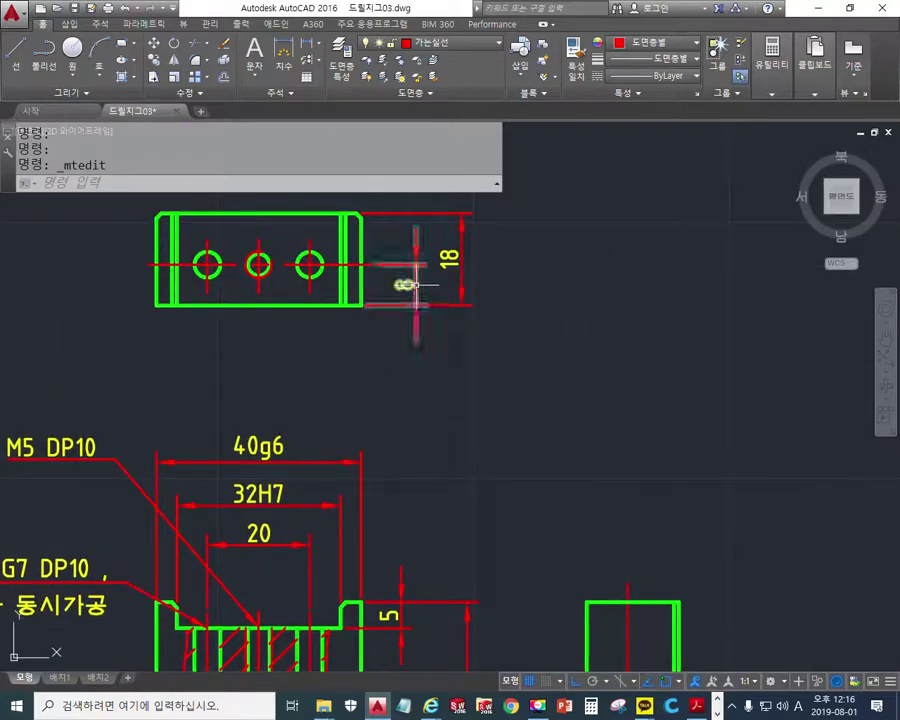
{"action": "scroll", "coordinate": [416, 290], "scroll_direction": "down", "scroll_amount": 4}
{"action": "scroll", "coordinate": [388, 305], "scroll_direction": "down", "scroll_amount": 2}
{"action": "scroll", "coordinate": [321, 415], "scroll_direction": "up", "scroll_amount": 8}
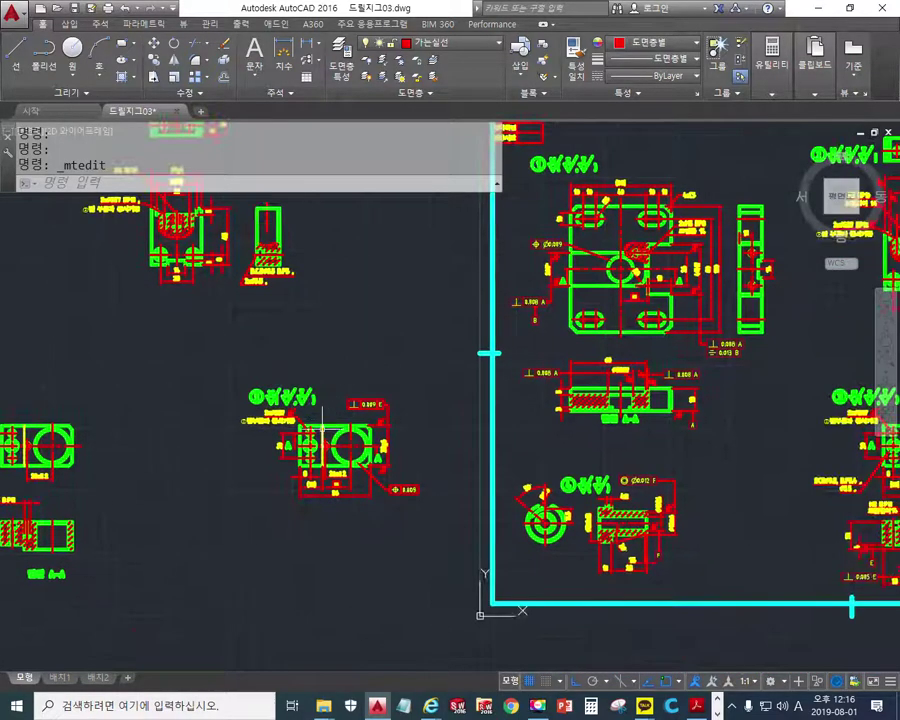
- Trace part 3's dashed step line and circle its 0.009 position tolerance with the screen pen, and clear the marks
{"action": "scroll", "coordinate": [321, 415], "scroll_direction": "down", "scroll_amount": 3}
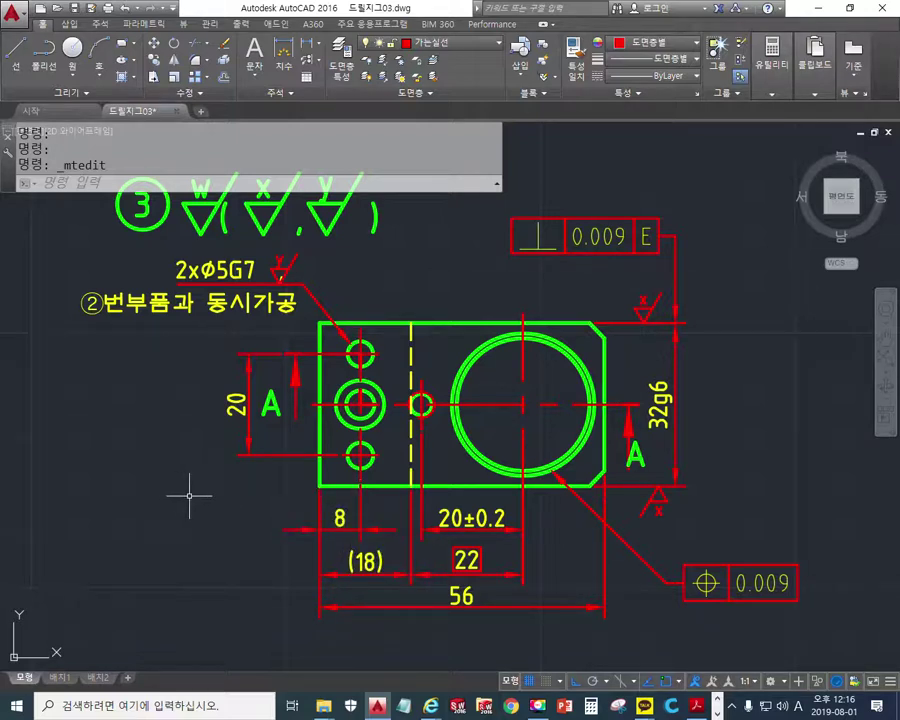
{"action": "mouse_move", "coordinate": [608, 548]}
{"action": "middle_mouse_down"}
{"action": "mouse_move", "coordinate": [574, 530]}
{"action": "mouse_move", "coordinate": [574, 546]}
{"action": "middle_mouse_up"}
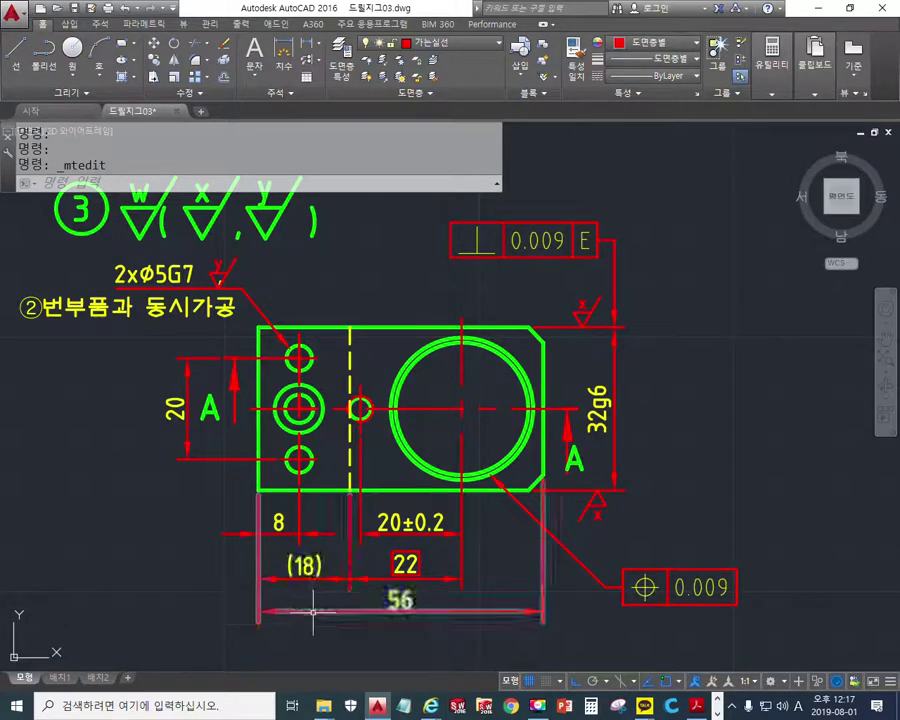
{"action": "middle_click_drag", "start_coordinate": [362, 623], "coordinate": [370, 604]}
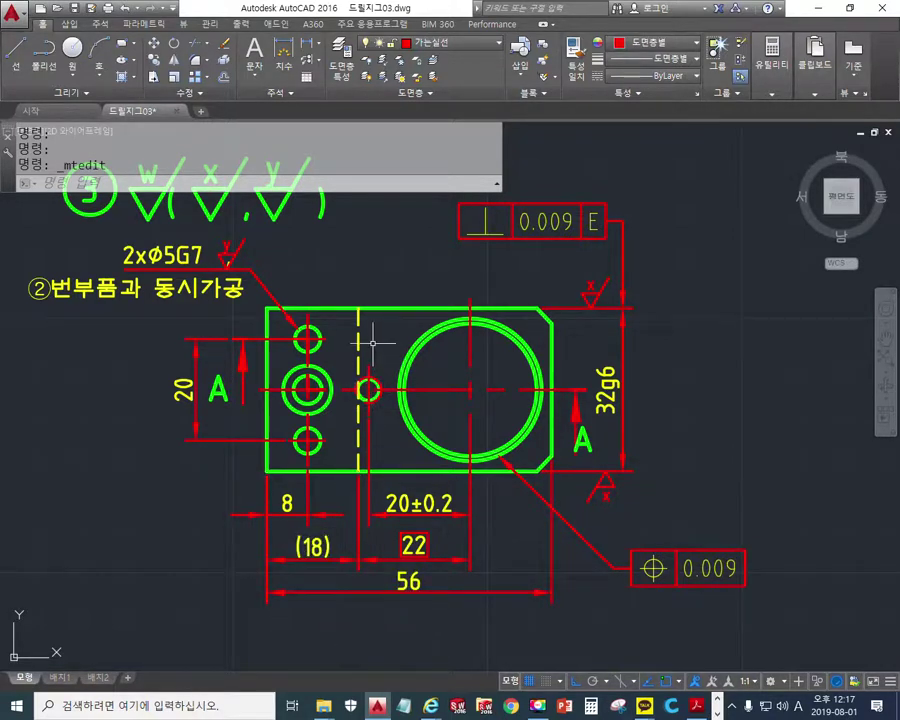
{"action": "key", "text": "F9"}
{"action": "left_click_drag", "start_coordinate": [355, 292], "coordinate": [357, 470]}
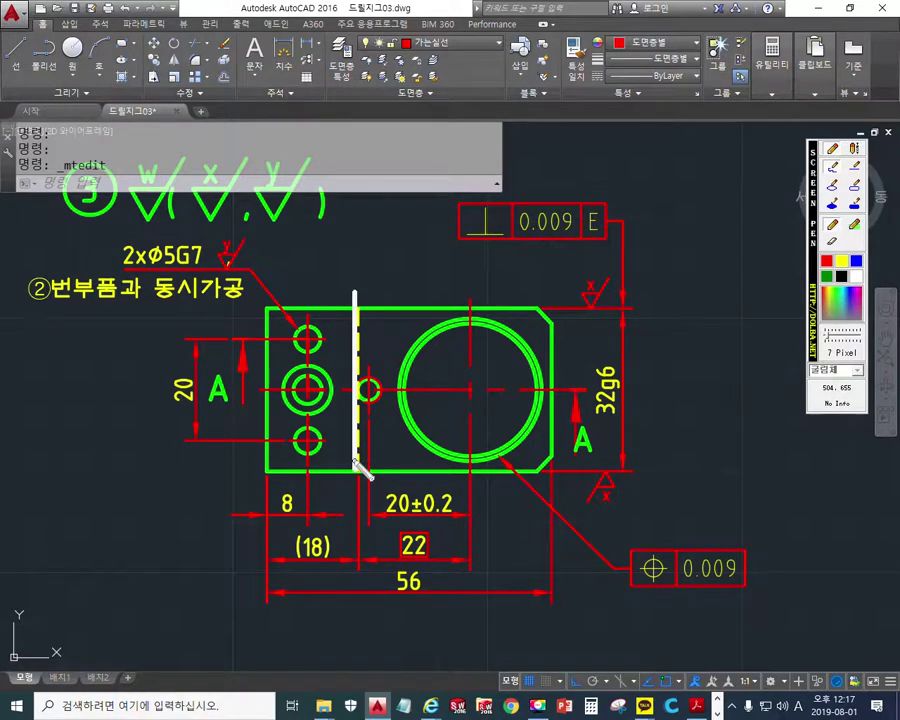
{"action": "mouse_move", "coordinate": [762, 587]}
{"action": "left_mouse_down"}
{"action": "mouse_move", "coordinate": [611, 533]}
{"action": "mouse_move", "coordinate": [752, 596]}
{"action": "left_mouse_up"}
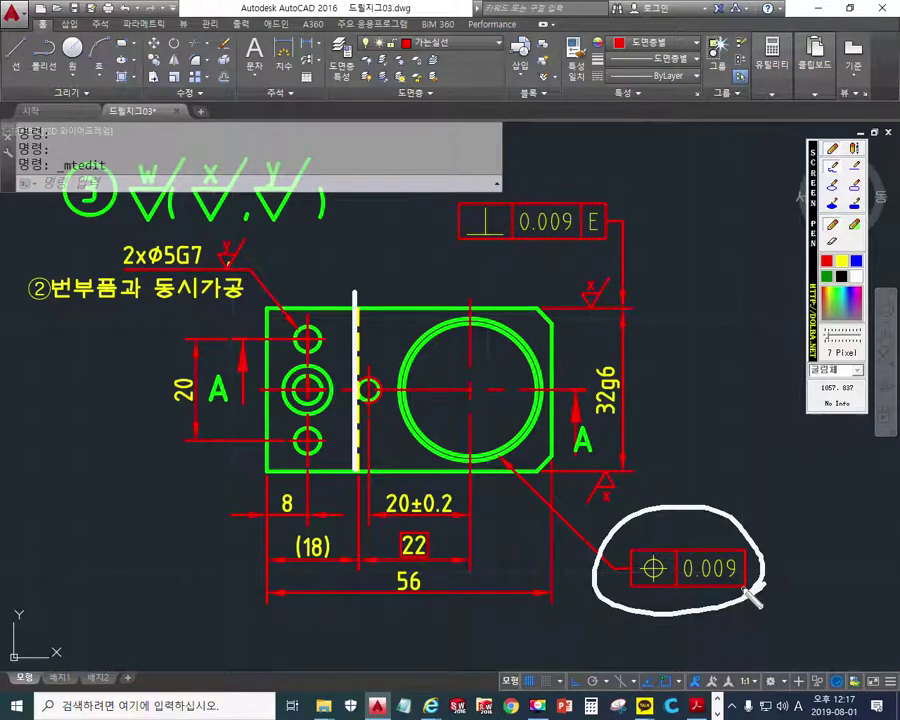
{"action": "key", "text": "Escape"}
- Circle the centre hole, the ø0.009 position tolerance and the boxed 22 dimension on part 1 with the screen pen, and clear the marks
{"action": "scroll", "coordinate": [508, 283], "scroll_direction": "down", "scroll_amount": 6}
{"action": "middle_click_drag", "start_coordinate": [700, 350], "coordinate": [253, 628]}
{"action": "scroll", "coordinate": [318, 420], "scroll_direction": "up", "scroll_amount": 6}
{"action": "scroll", "coordinate": [260, 464], "scroll_direction": "down", "scroll_amount": 3}
{"action": "middle_click_drag", "start_coordinate": [543, 494], "coordinate": [467, 443]}
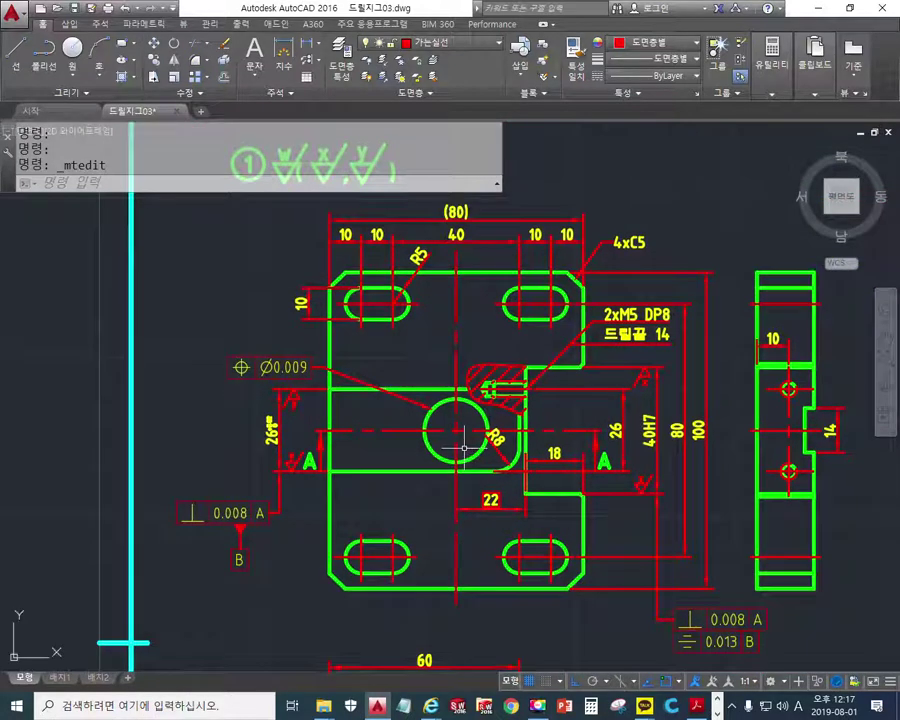
{"action": "key", "text": "F9"}
{"action": "mouse_move", "coordinate": [429, 438]}
{"action": "left_mouse_down"}
{"action": "mouse_move", "coordinate": [487, 437]}
{"action": "mouse_move", "coordinate": [420, 428]}
{"action": "left_mouse_up"}
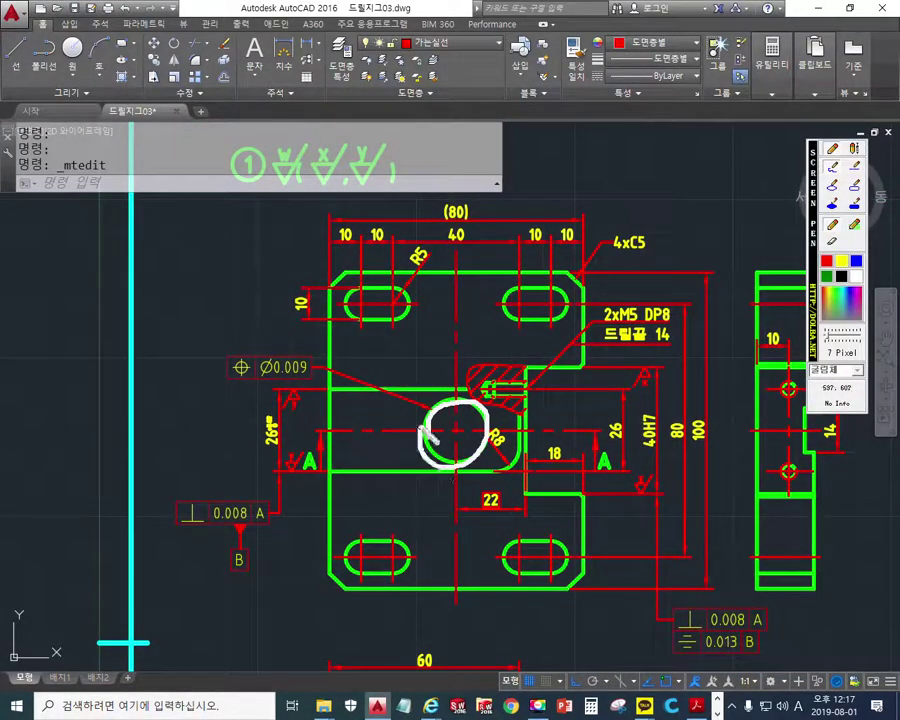
{"action": "mouse_move", "coordinate": [338, 384]}
{"action": "left_mouse_down"}
{"action": "mouse_move", "coordinate": [207, 396]}
{"action": "mouse_move", "coordinate": [333, 372]}
{"action": "left_mouse_up"}
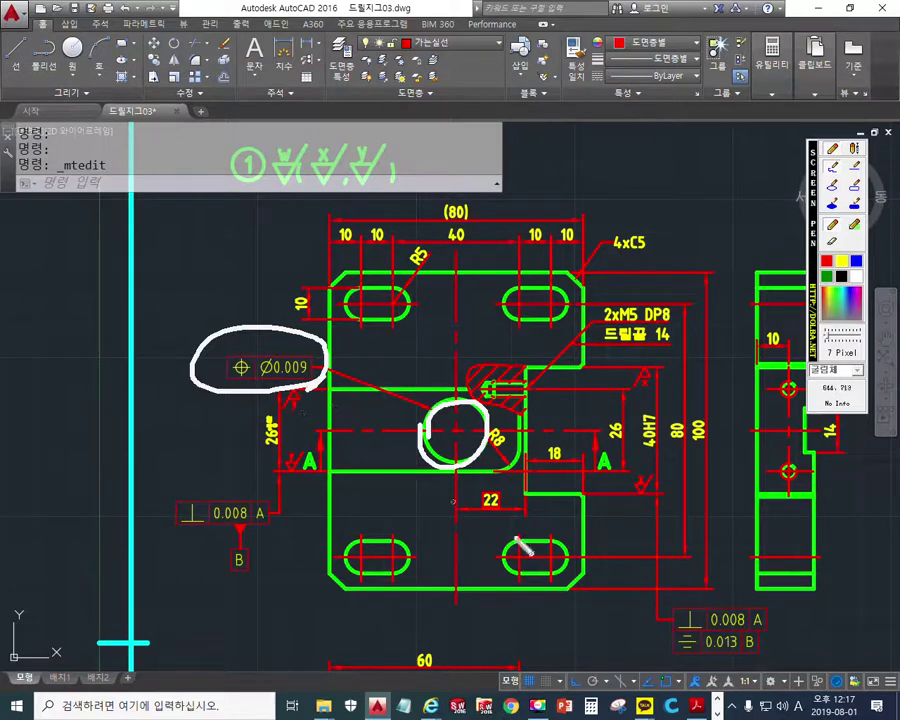
{"action": "mouse_move", "coordinate": [492, 476]}
{"action": "left_mouse_down"}
{"action": "mouse_move", "coordinate": [470, 515]}
{"action": "mouse_move", "coordinate": [508, 533]}
{"action": "left_mouse_up"}
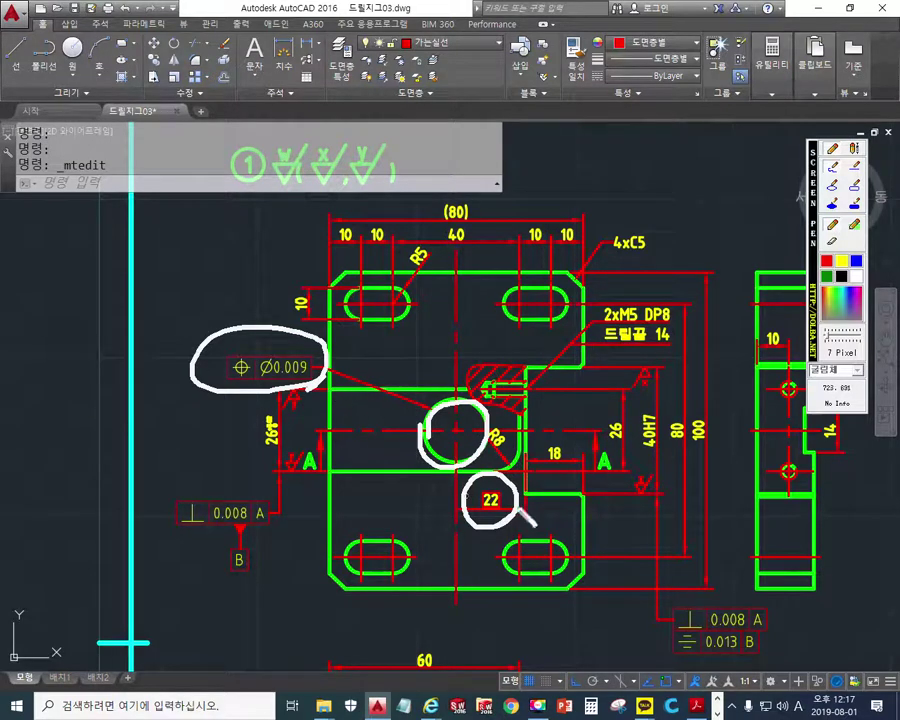
{"action": "key", "text": "Escape"}
- Circle part 3's boxed 22 dimension and 0.009 position tolerance in white with the screen pen, and clear the marks
{"action": "scroll", "coordinate": [304, 500], "scroll_direction": "down", "scroll_amount": 10}
{"action": "middle_click_drag", "start_coordinate": [304, 500], "coordinate": [516, 546]}
{"action": "scroll", "coordinate": [540, 530], "scroll_direction": "up", "scroll_amount": 8}
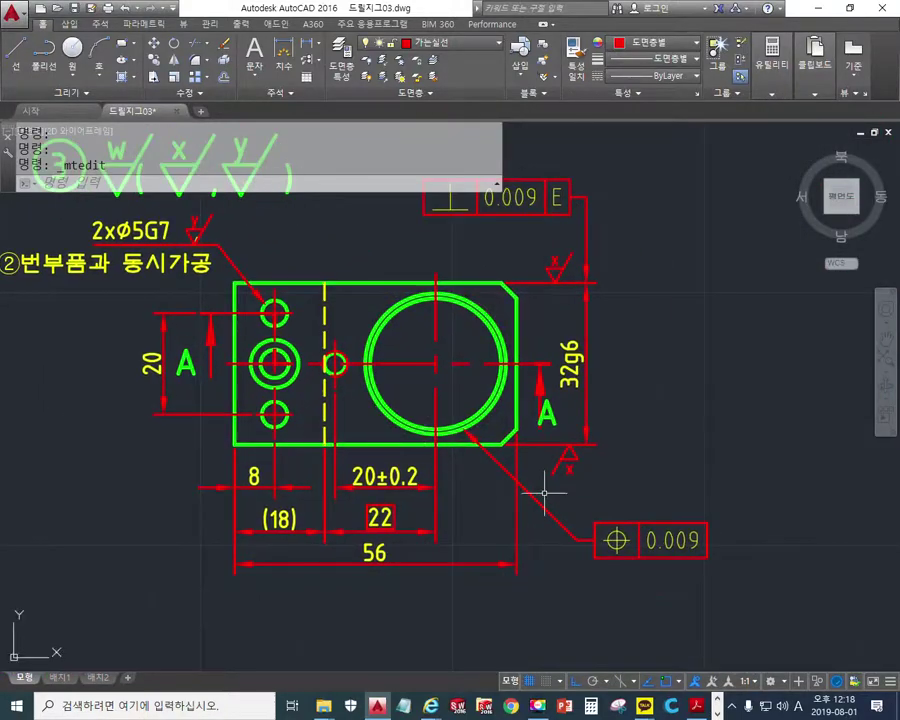
{"action": "key", "text": "F12"}
{"action": "mouse_move", "coordinate": [390, 550]}
{"action": "left_mouse_down"}
{"action": "mouse_move", "coordinate": [410, 522]}
{"action": "mouse_move", "coordinate": [402, 520]}
{"action": "left_mouse_up"}
{"action": "mouse_move", "coordinate": [676, 498]}
{"action": "left_mouse_down"}
{"action": "mouse_move", "coordinate": [583, 527]}
{"action": "mouse_move", "coordinate": [665, 598]}
{"action": "left_mouse_up"}
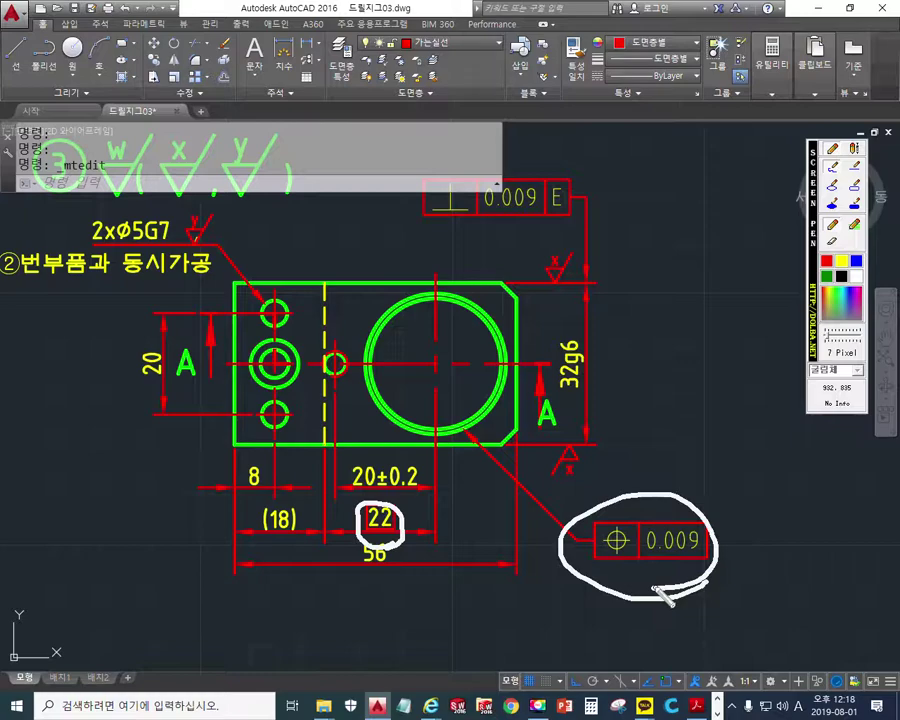
{"action": "key", "text": "F12"}
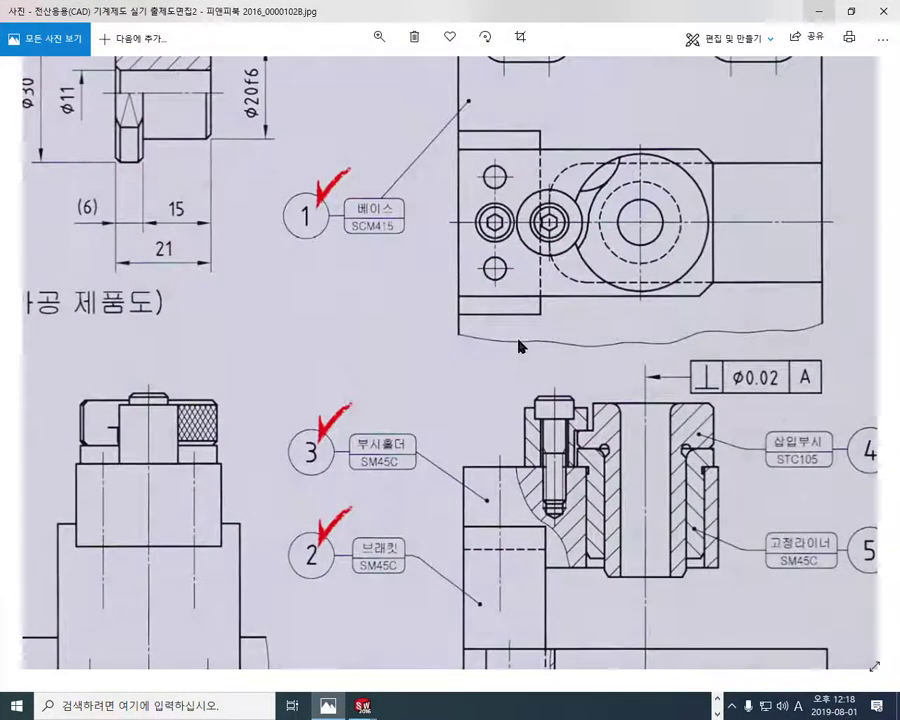
- Circle the bush bore in the plan view of the reference assembly image in Photos with the green screen pen, and return to AutoCAD
{"action": "scroll", "coordinate": [519, 346], "scroll_direction": "down", "scroll_amount": 2}
{"action": "key", "text": "F12"}
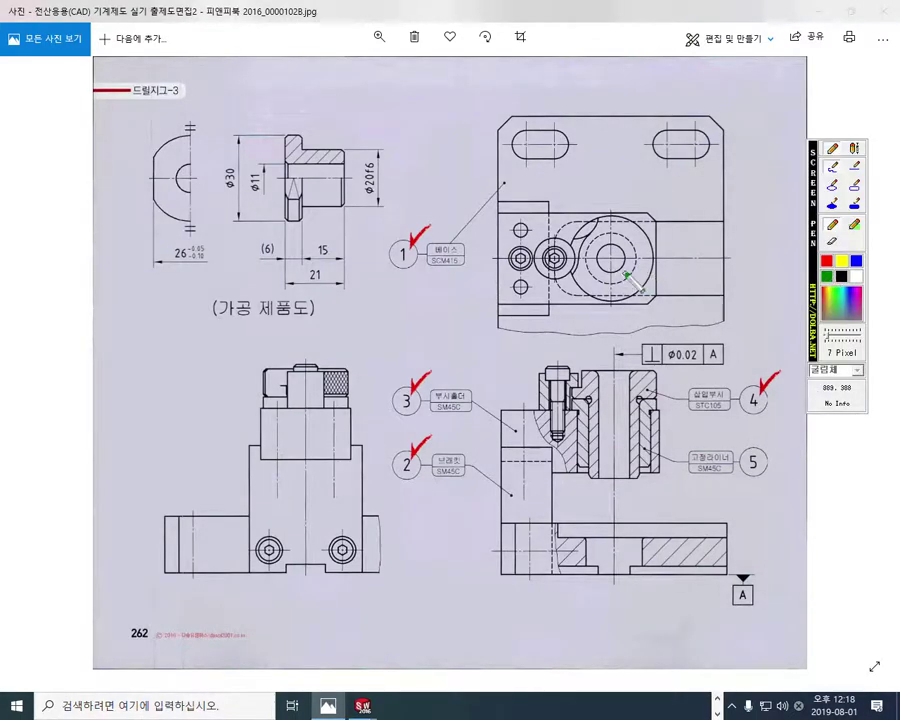
{"action": "mouse_move", "coordinate": [617, 275]}
{"action": "left_mouse_down"}
{"action": "mouse_move", "coordinate": [612, 286]}
{"action": "mouse_move", "coordinate": [588, 270]}
{"action": "mouse_move", "coordinate": [632, 262]}
{"action": "mouse_move", "coordinate": [620, 293]}
{"action": "left_mouse_up"}
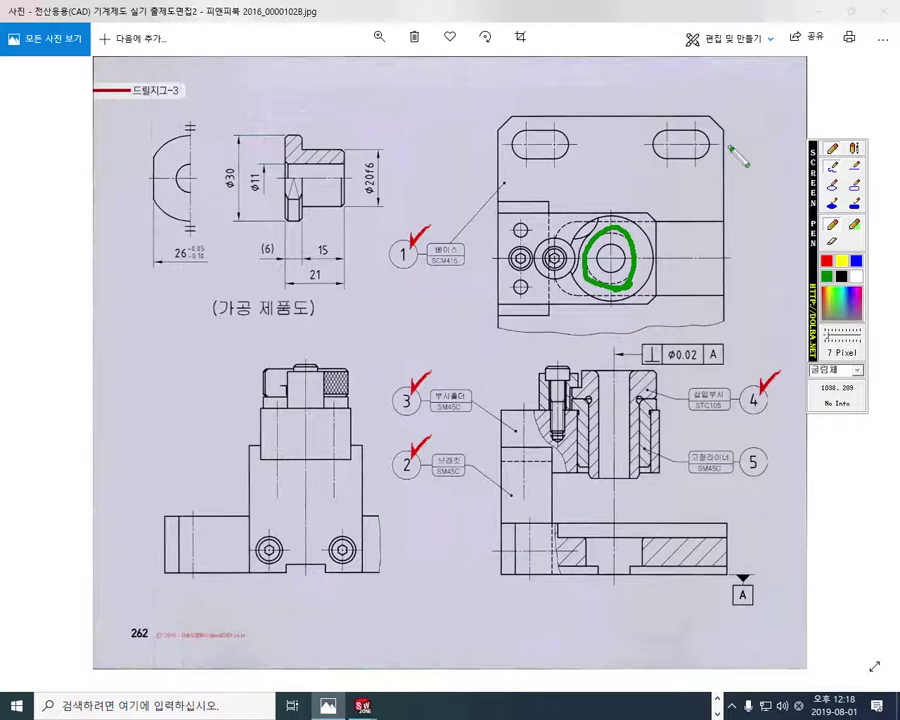
{"action": "key", "text": "Escape"}
{"action": "left_click", "coordinate": [817, 12]}
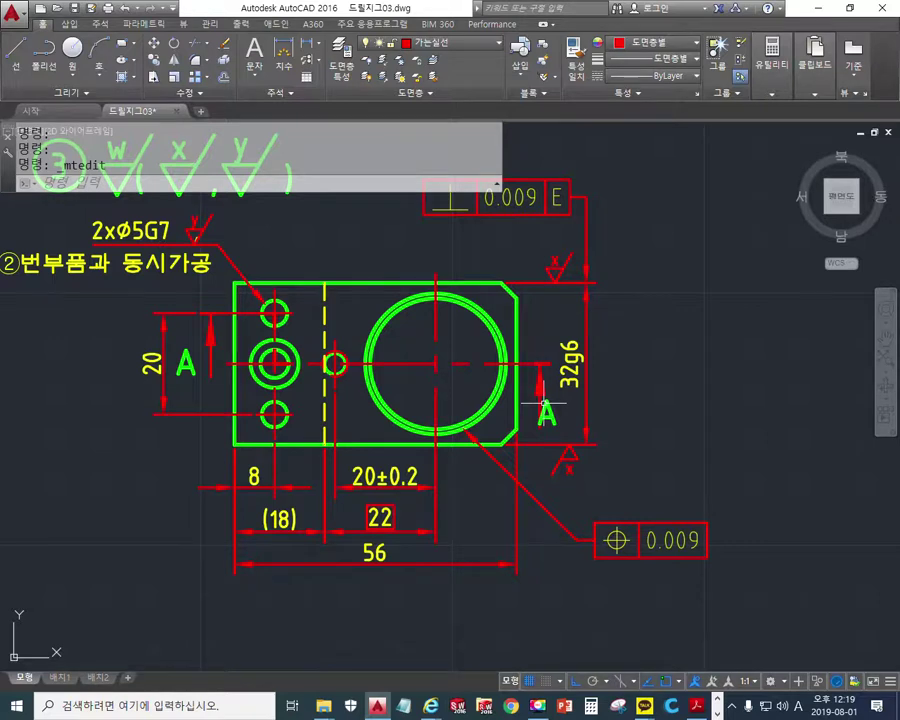
- Circle part 3's 0.009 position tolerance and boxed 22 dimension in green with the screen pen, and clear the marks
{"action": "mouse_move", "coordinate": [700, 560]}
{"action": "left_mouse_down"}
{"action": "mouse_move", "coordinate": [582, 512]}
{"action": "mouse_move", "coordinate": [722, 580]}
{"action": "left_mouse_up"}
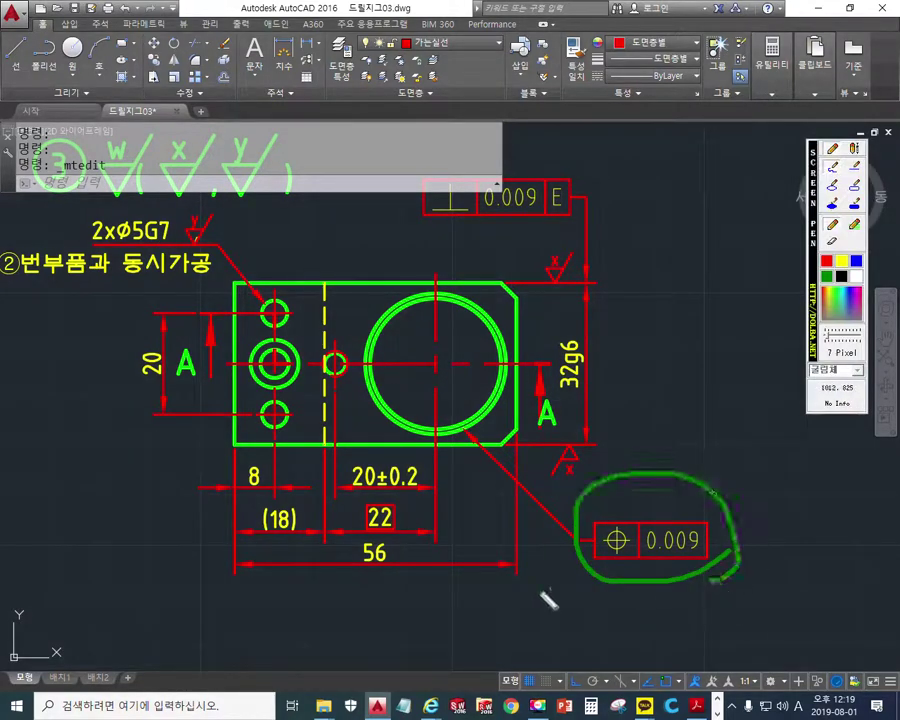
{"action": "mouse_move", "coordinate": [418, 522]}
{"action": "left_mouse_down"}
{"action": "mouse_move", "coordinate": [405, 548]}
{"action": "mouse_move", "coordinate": [444, 535]}
{"action": "left_mouse_up"}
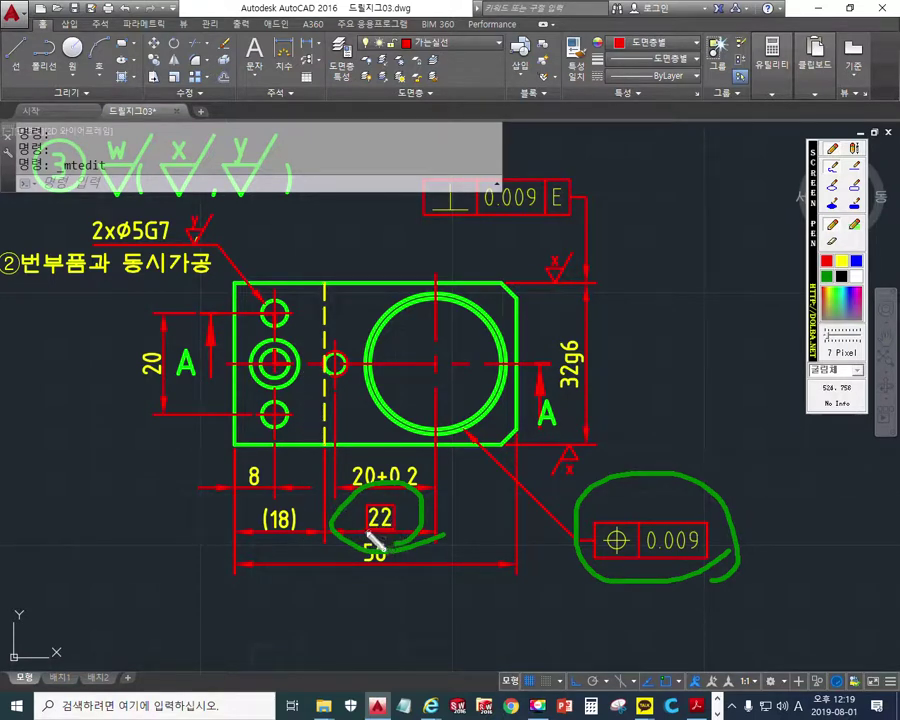
{"action": "key", "text": "Escape"}
- On the finished part 3 sheet, mark section A-A's step edge and 18 dimension and the plan's (18) brackets with the screen pen, and clear them
{"action": "middle_click_drag", "start_coordinate": [384, 609], "coordinate": [374, 321]}
{"action": "scroll", "coordinate": [366, 536], "scroll_direction": "down", "scroll_amount": 4}
{"action": "mouse_move", "coordinate": [771, 428]}
{"action": "middle_mouse_down"}
{"action": "mouse_move", "coordinate": [588, 452]}
{"action": "mouse_move", "coordinate": [483, 488]}
{"action": "middle_mouse_up"}
{"action": "middle_click_drag", "start_coordinate": [655, 436], "coordinate": [277, 442]}
{"action": "middle_click_drag", "start_coordinate": [556, 436], "coordinate": [482, 392]}
{"action": "scroll", "coordinate": [540, 540], "scroll_direction": "up", "scroll_amount": 3}
{"action": "scroll", "coordinate": [540, 540], "scroll_direction": "up", "scroll_amount": 2}
{"action": "mouse_move", "coordinate": [528, 526]}
{"action": "middle_mouse_down"}
{"action": "mouse_move", "coordinate": [530, 426]}
{"action": "mouse_move", "coordinate": [536, 460]}
{"action": "middle_mouse_up"}
{"action": "scroll", "coordinate": [532, 443], "scroll_direction": "down", "scroll_amount": 2}
{"action": "key", "text": "F12"}
{"action": "left_click_drag", "start_coordinate": [515, 427], "coordinate": [517, 537]}
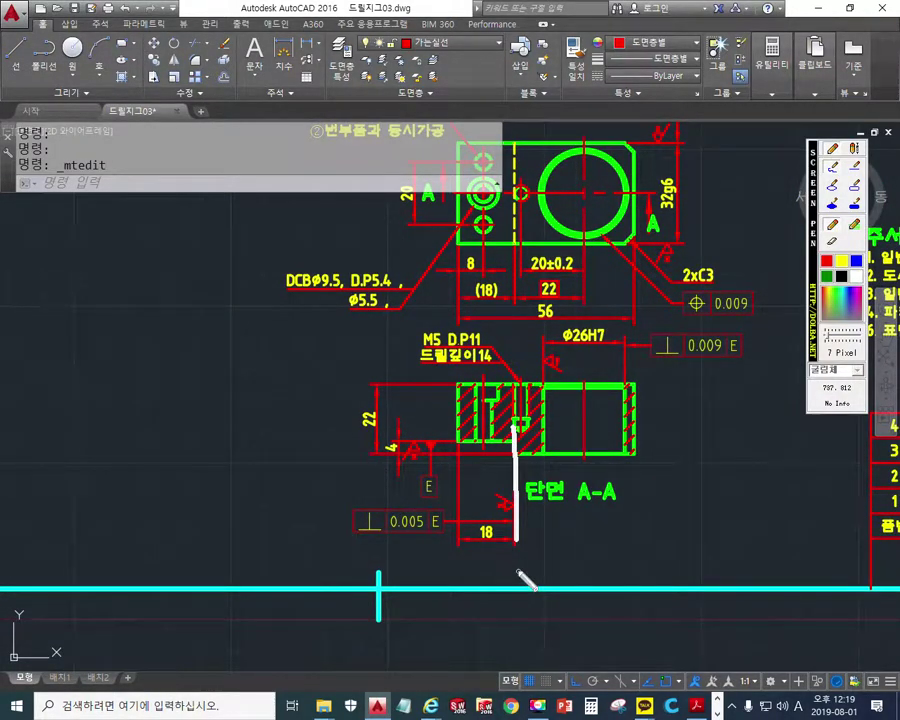
{"action": "mouse_move", "coordinate": [493, 515]}
{"action": "left_mouse_down"}
{"action": "mouse_move", "coordinate": [470, 540]}
{"action": "mouse_move", "coordinate": [500, 563]}
{"action": "left_mouse_up"}
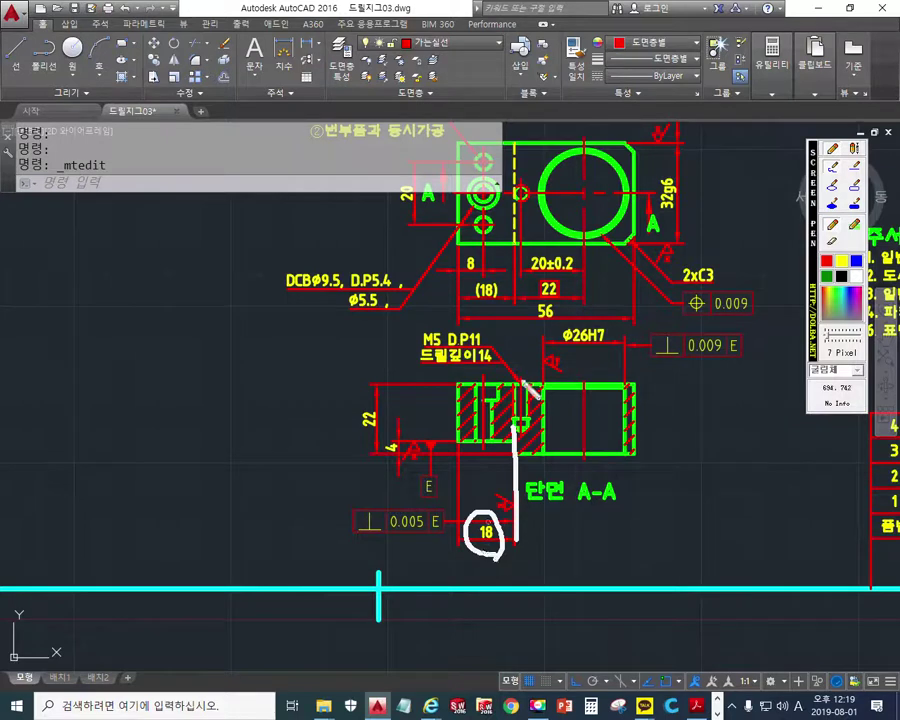
{"action": "mouse_move", "coordinate": [476, 278]}
{"action": "left_mouse_down"}
{"action": "mouse_move", "coordinate": [478, 302]}
{"action": "mouse_move", "coordinate": [506, 298]}
{"action": "mouse_move", "coordinate": [514, 321]}
{"action": "left_mouse_up"}
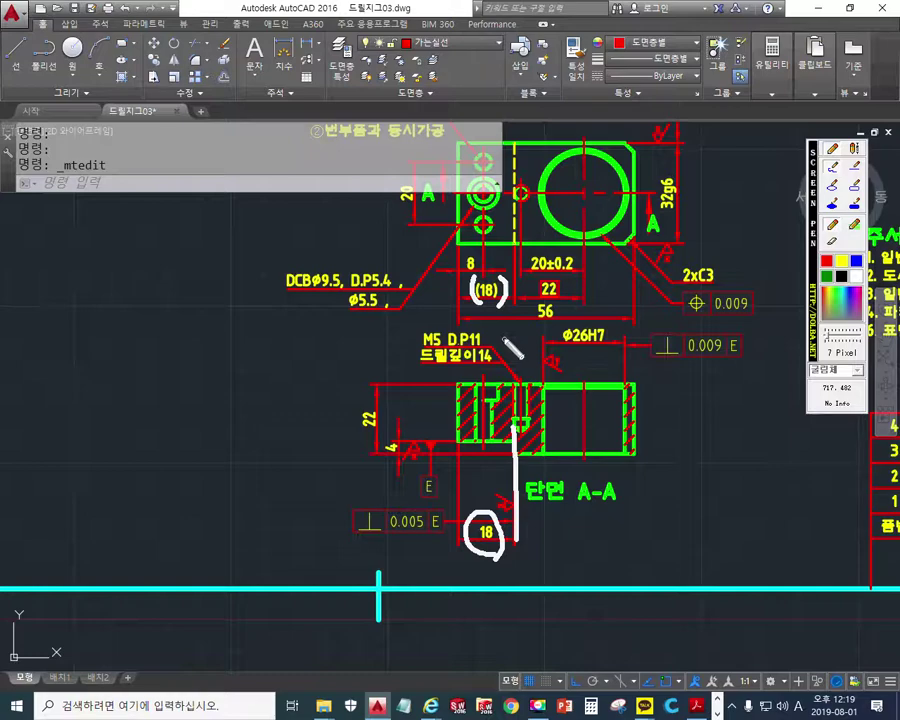
{"action": "key", "text": "Escape"}
- Circle the boxed 22 dimension and draw arrows from both ends towards the step line with the screen pen, and clear the marks
{"action": "scroll", "coordinate": [480, 358], "scroll_direction": "up", "scroll_amount": 5}
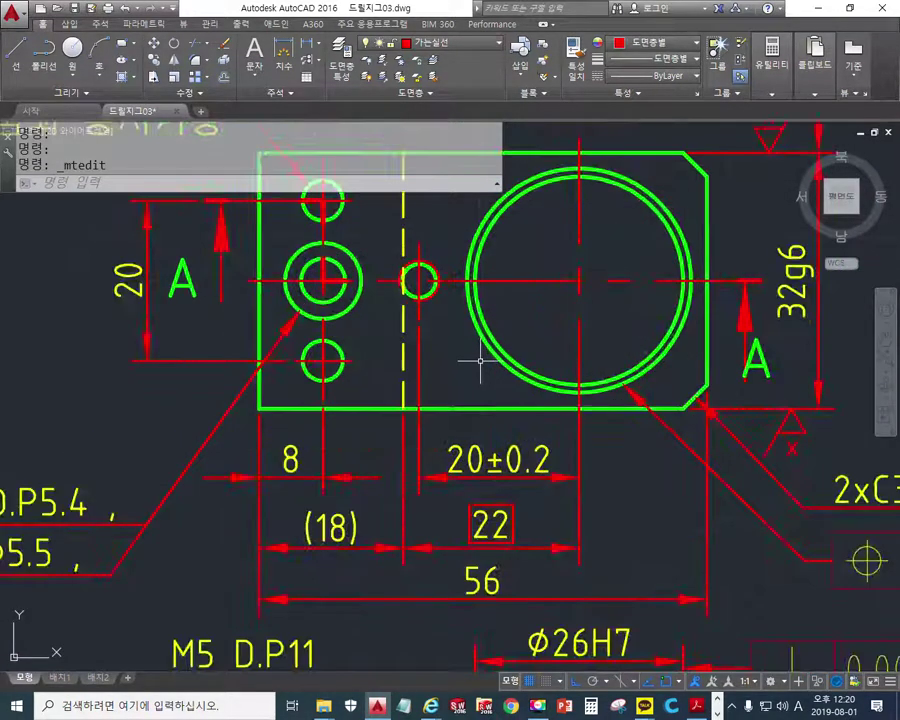
{"action": "middle_click_drag", "start_coordinate": [480, 358], "coordinate": [484, 386]}
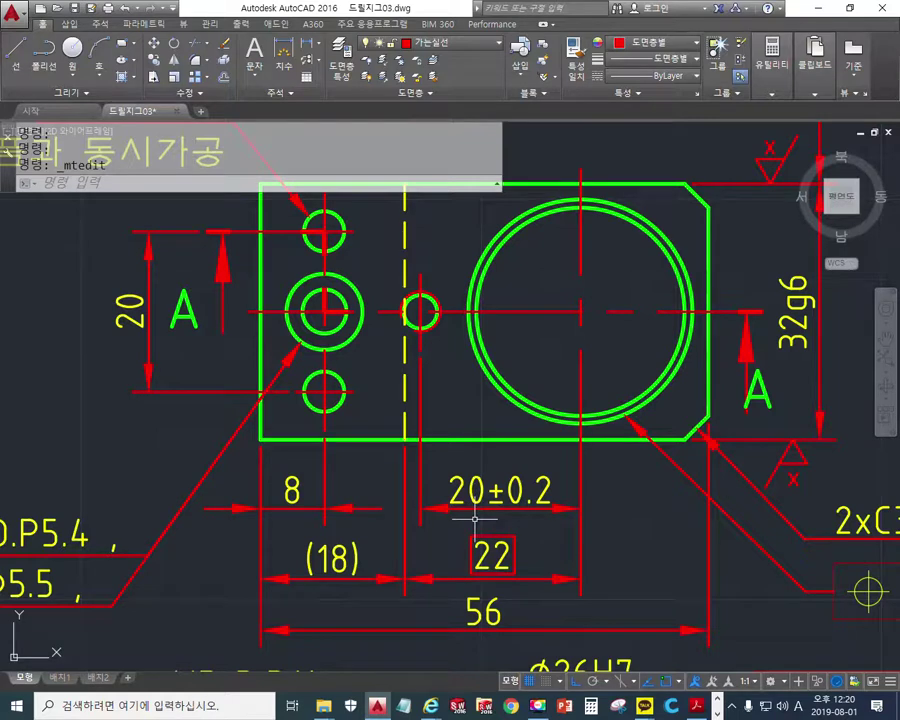
{"action": "key", "text": "F12"}
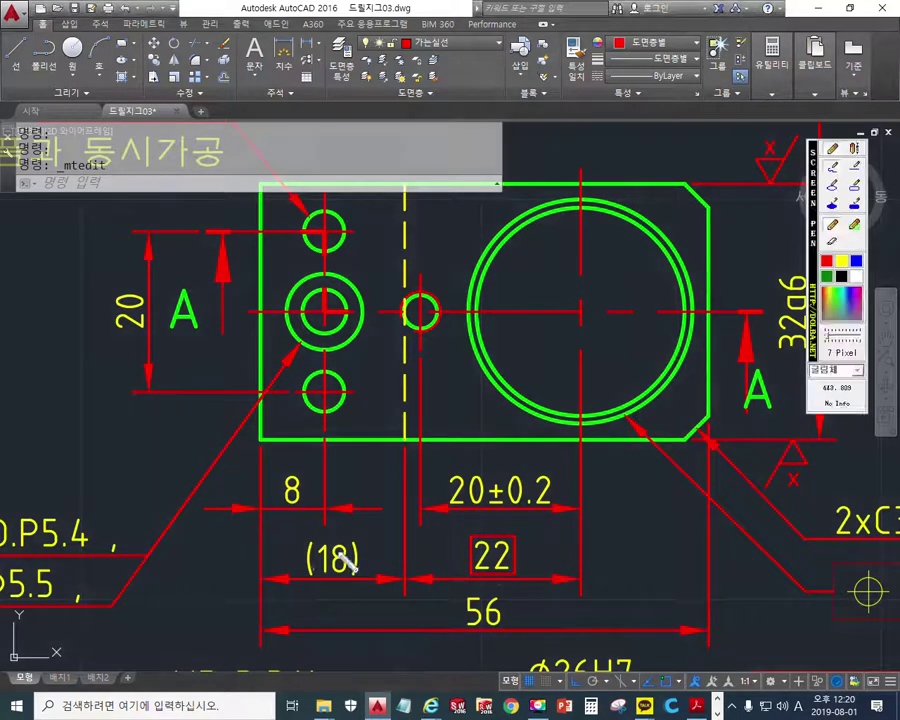
{"action": "mouse_move", "coordinate": [492, 596]}
{"action": "left_mouse_down"}
{"action": "mouse_move", "coordinate": [526, 588]}
{"action": "mouse_move", "coordinate": [548, 600]}
{"action": "left_mouse_up"}
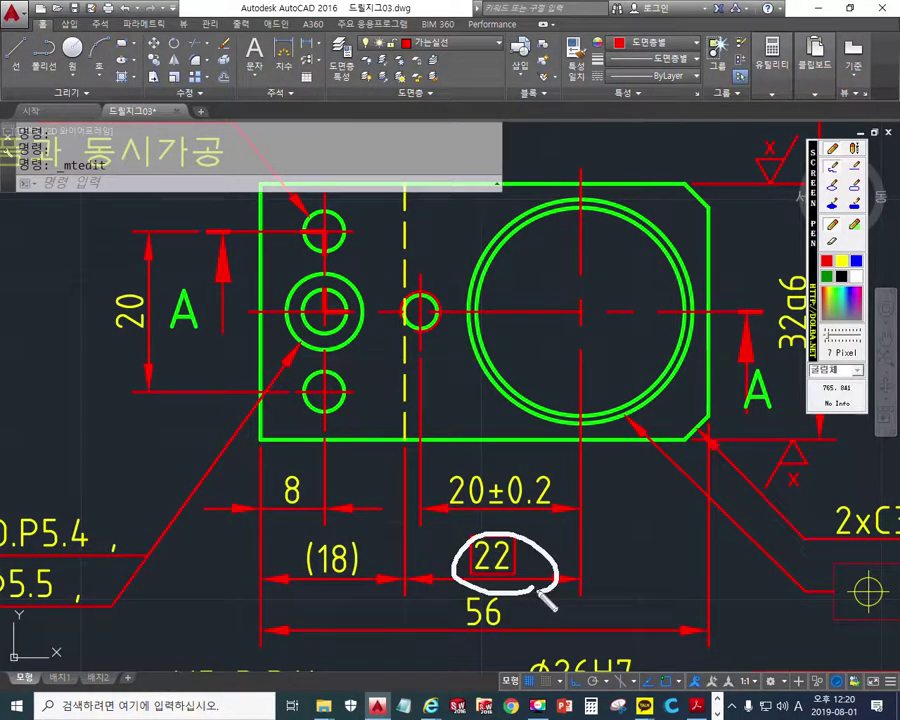
{"action": "mouse_move", "coordinate": [719, 569]}
{"action": "left_mouse_down"}
{"action": "mouse_move", "coordinate": [608, 572]}
{"action": "mouse_move", "coordinate": [632, 588]}
{"action": "left_mouse_up"}
{"action": "left_click_drag", "start_coordinate": [260, 560], "coordinate": [357, 571]}
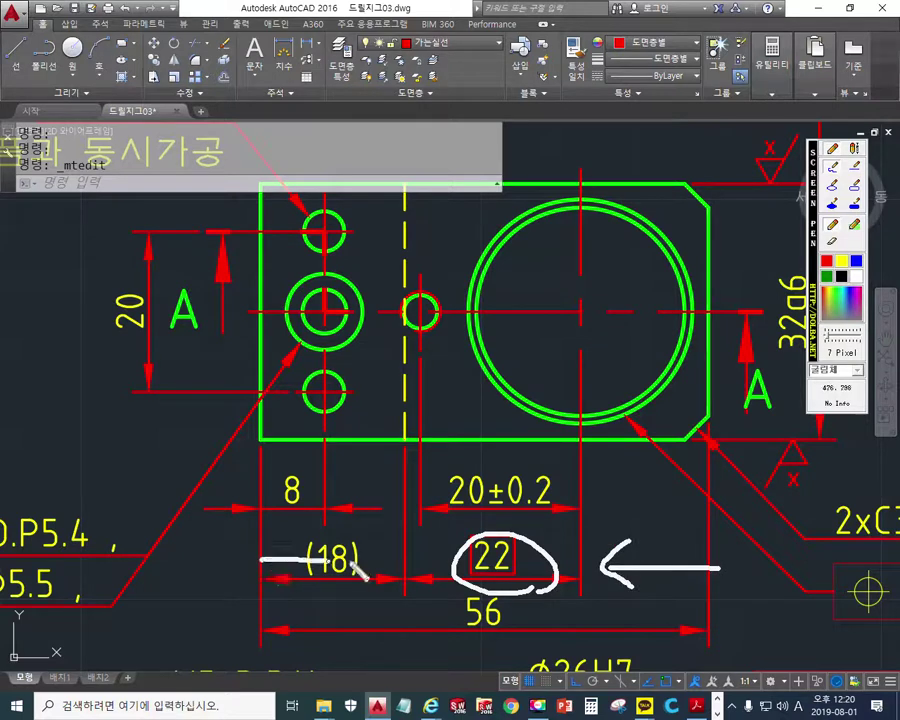
{"action": "mouse_move", "coordinate": [347, 527]}
{"action": "left_mouse_down"}
{"action": "mouse_move", "coordinate": [371, 549]}
{"action": "mouse_move", "coordinate": [352, 574]}
{"action": "left_mouse_up"}
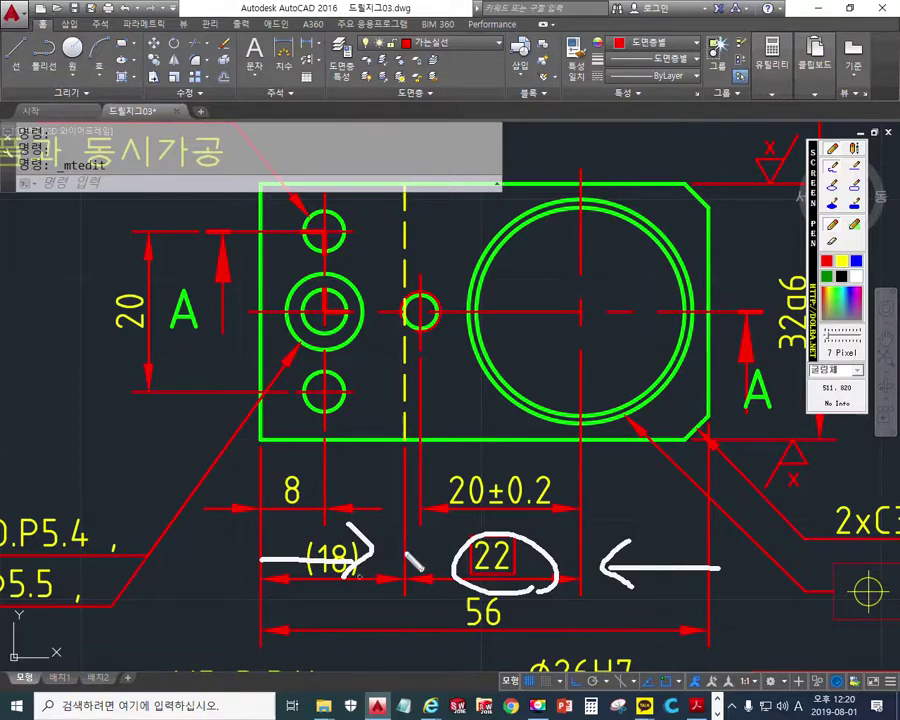
{"action": "key", "text": "Escape"}
- Draw a pen line linking the step edge in section A-A with the plan view, circle the section's 18 dimension, and clear the marks
{"action": "scroll", "coordinate": [428, 514], "scroll_direction": "down", "scroll_amount": 2}
{"action": "middle_click_drag", "start_coordinate": [408, 573], "coordinate": [408, 373]}
{"action": "scroll", "coordinate": [432, 518], "scroll_direction": "down", "scroll_amount": 2}
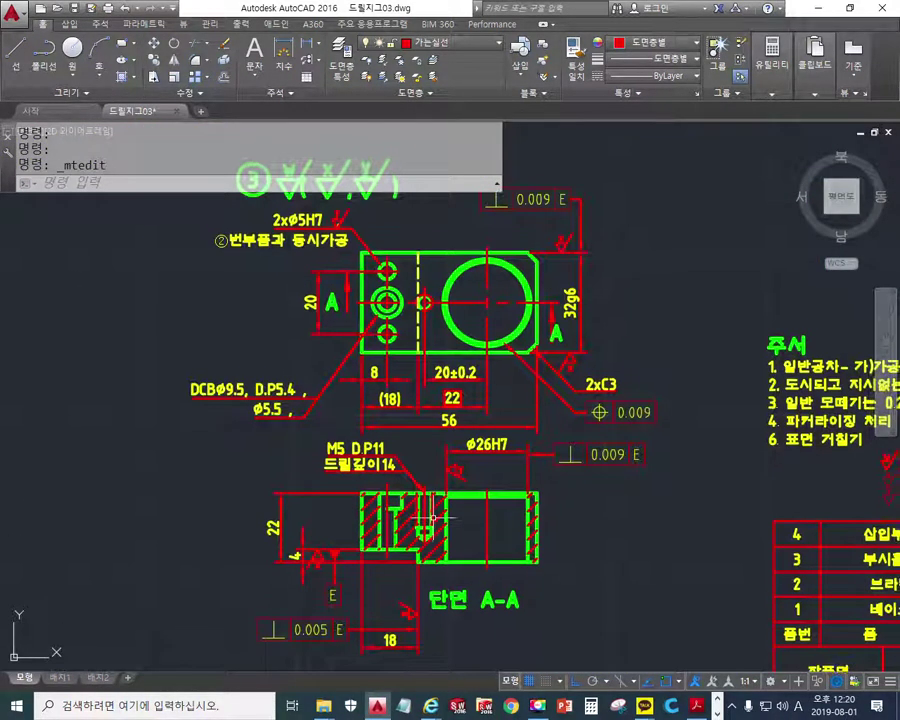
{"action": "key", "text": "F12"}
{"action": "left_click_drag", "start_coordinate": [417, 569], "coordinate": [421, 318]}
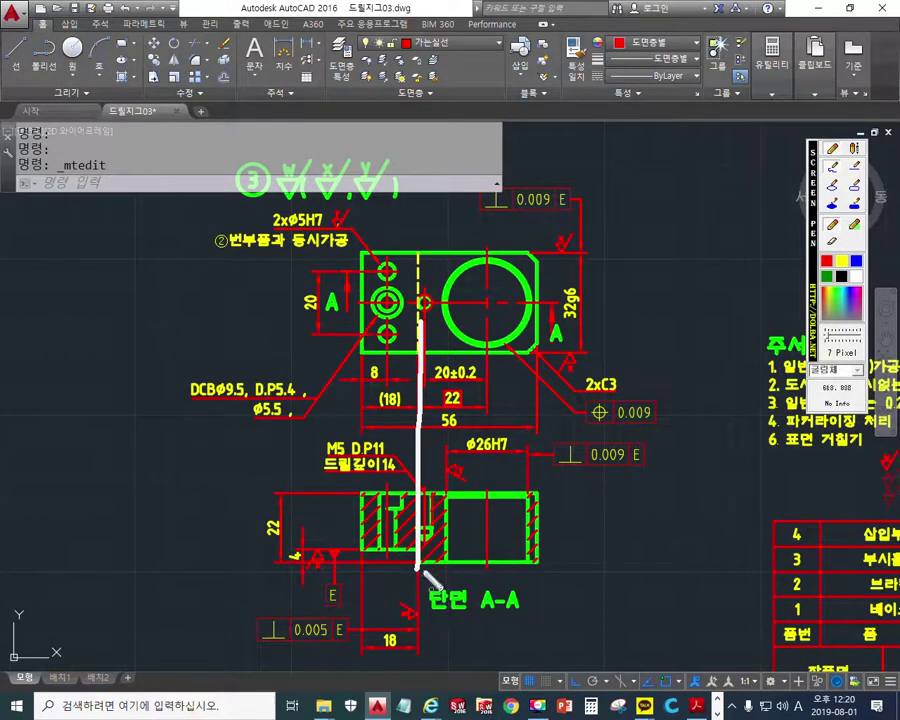
{"action": "mouse_move", "coordinate": [398, 614]}
{"action": "left_mouse_down"}
{"action": "mouse_move", "coordinate": [372, 650]}
{"action": "mouse_move", "coordinate": [403, 652]}
{"action": "mouse_move", "coordinate": [402, 668]}
{"action": "left_mouse_up"}
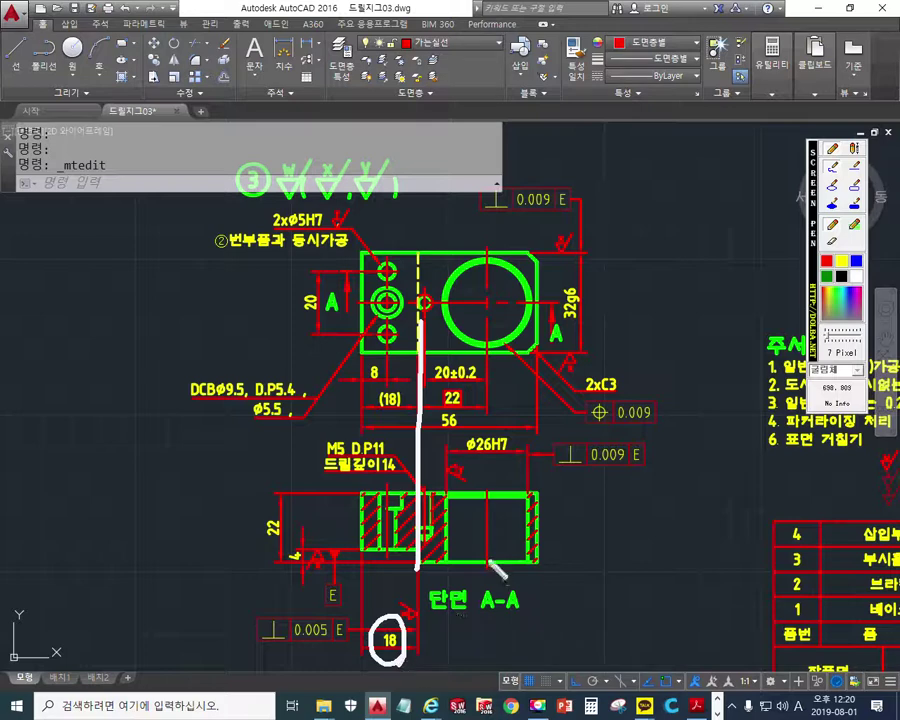
{"action": "key", "text": "Escape"}
- Draw an arrow along the plan view's (18) dimension from the plate's outer edge to the step line and circle its text with the screen pen
{"action": "scroll", "coordinate": [455, 385], "scroll_direction": "up", "scroll_amount": 4}
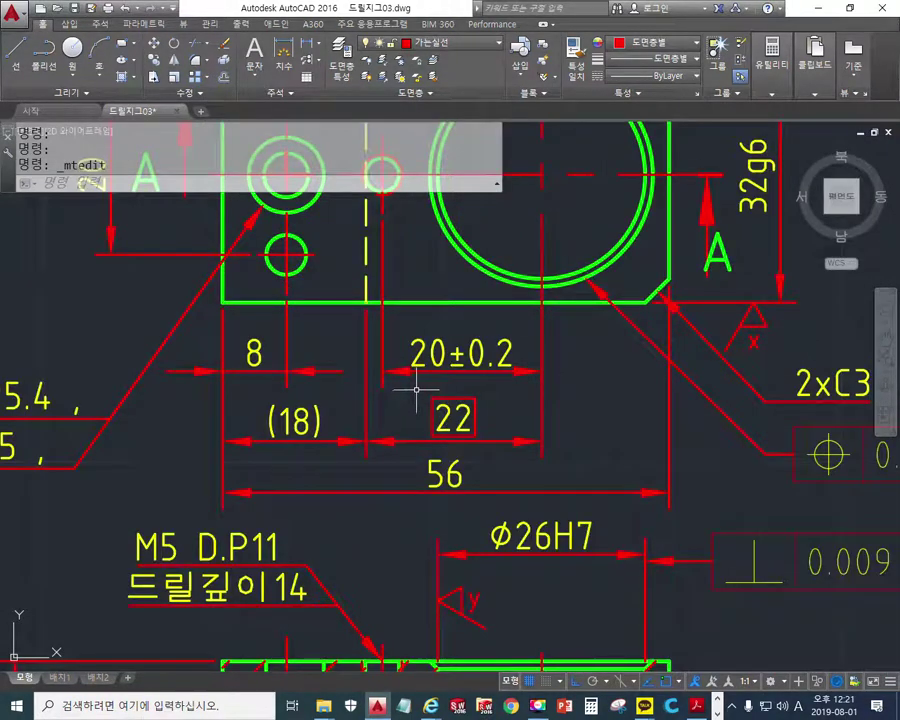
{"action": "middle_click_drag", "start_coordinate": [418, 388], "coordinate": [421, 467]}
{"action": "mouse_move", "coordinate": [222, 518]}
{"action": "left_mouse_down"}
{"action": "mouse_move", "coordinate": [350, 528]}
{"action": "mouse_move", "coordinate": [364, 521]}
{"action": "mouse_move", "coordinate": [342, 537]}
{"action": "mouse_move", "coordinate": [258, 510]}
{"action": "mouse_move", "coordinate": [310, 452]}
{"action": "mouse_move", "coordinate": [316, 524]}
{"action": "left_mouse_up"}
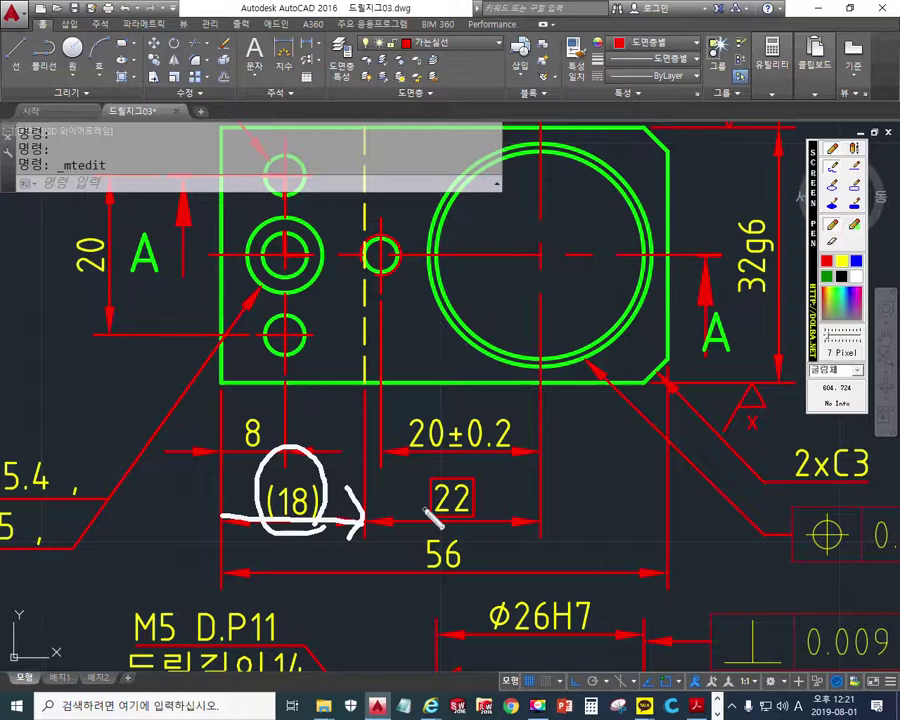
- Clear the pen marks, mark section A-A's step edge, and circle the plan's dashed step line, 0.009 position tolerance frame and large bore with the screen pen
{"action": "key", "text": "Escape"}
{"action": "scroll", "coordinate": [412, 493], "scroll_direction": "down", "scroll_amount": 4}
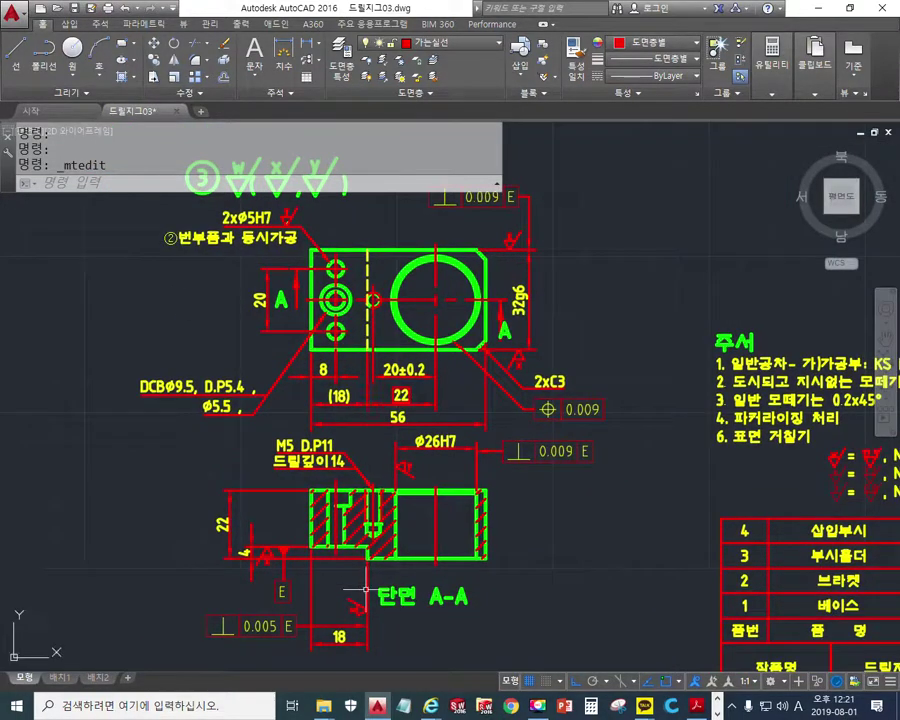
{"action": "left_click_drag", "start_coordinate": [371, 543], "coordinate": [371, 578]}
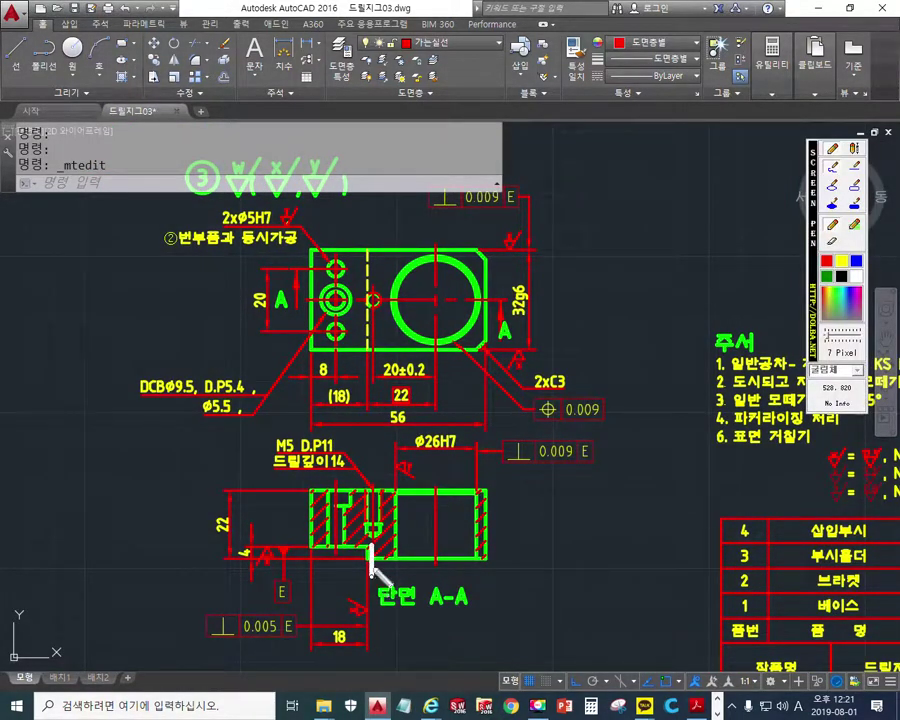
{"action": "left_click_drag", "start_coordinate": [366, 258], "coordinate": [395, 292]}
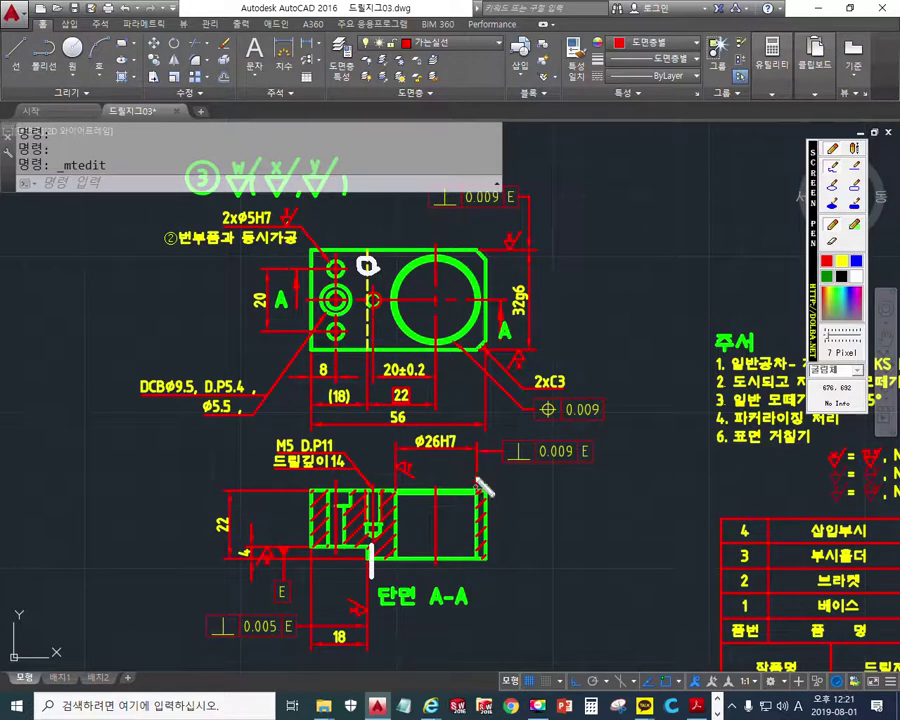
{"action": "mouse_move", "coordinate": [602, 418]}
{"action": "left_mouse_down"}
{"action": "mouse_move", "coordinate": [540, 425]}
{"action": "mouse_move", "coordinate": [597, 400]}
{"action": "left_mouse_up"}
{"action": "mouse_move", "coordinate": [470, 262]}
{"action": "left_mouse_down"}
{"action": "mouse_move", "coordinate": [482, 290]}
{"action": "mouse_move", "coordinate": [450, 340]}
{"action": "mouse_move", "coordinate": [420, 255]}
{"action": "mouse_move", "coordinate": [478, 337]}
{"action": "left_mouse_up"}
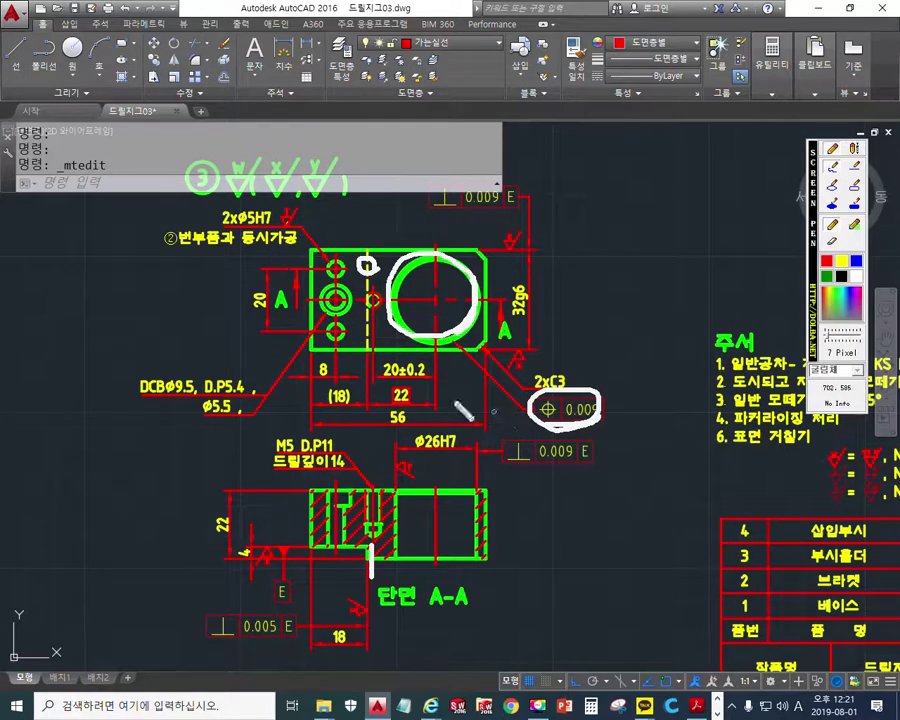
- Circle the boxed 22, draw an arrow from the bore centre to the step line, trace that line, and circle section A-A's step edge
{"action": "mouse_move", "coordinate": [427, 398]}
{"action": "left_mouse_down"}
{"action": "mouse_move", "coordinate": [405, 380]}
{"action": "mouse_move", "coordinate": [378, 398]}
{"action": "mouse_move", "coordinate": [412, 412]}
{"action": "mouse_move", "coordinate": [416, 396]}
{"action": "left_mouse_up"}
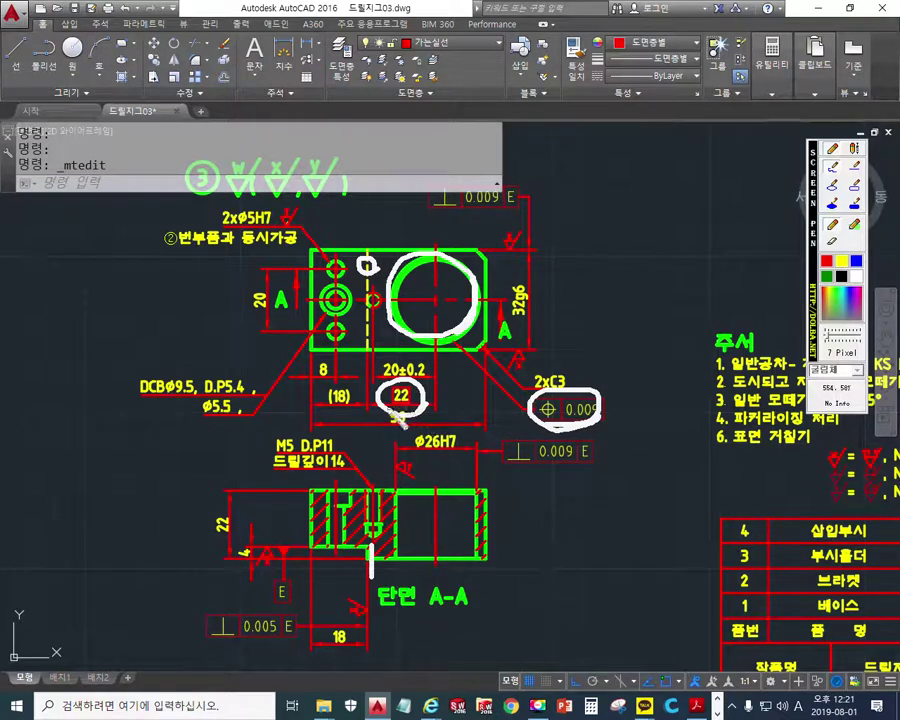
{"action": "mouse_move", "coordinate": [440, 302]}
{"action": "left_mouse_down"}
{"action": "mouse_move", "coordinate": [368, 305]}
{"action": "mouse_move", "coordinate": [385, 334]}
{"action": "left_mouse_up"}
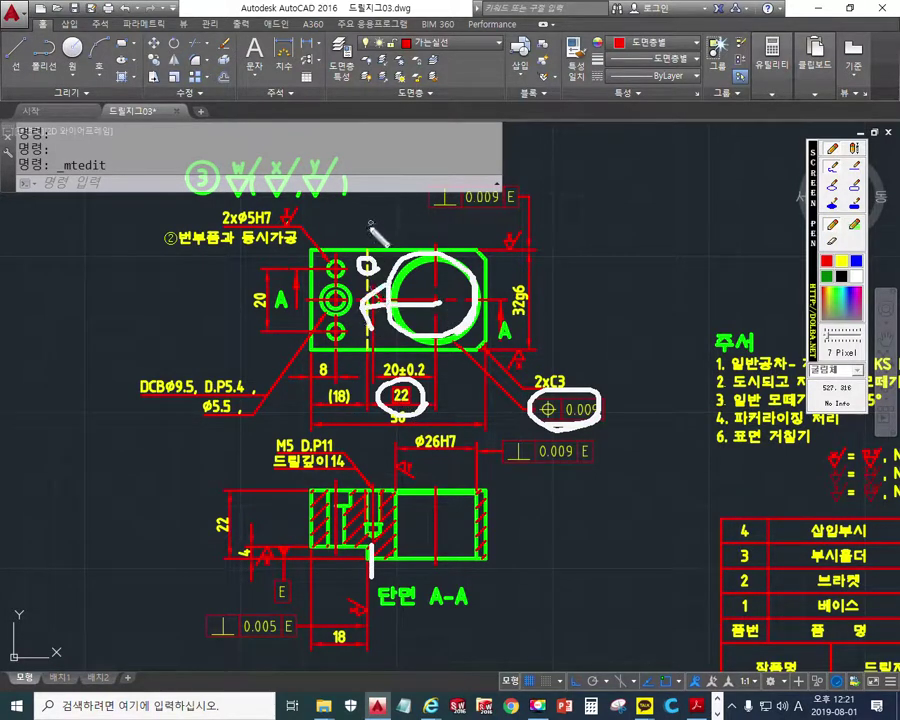
{"action": "left_click_drag", "start_coordinate": [371, 222], "coordinate": [370, 412]}
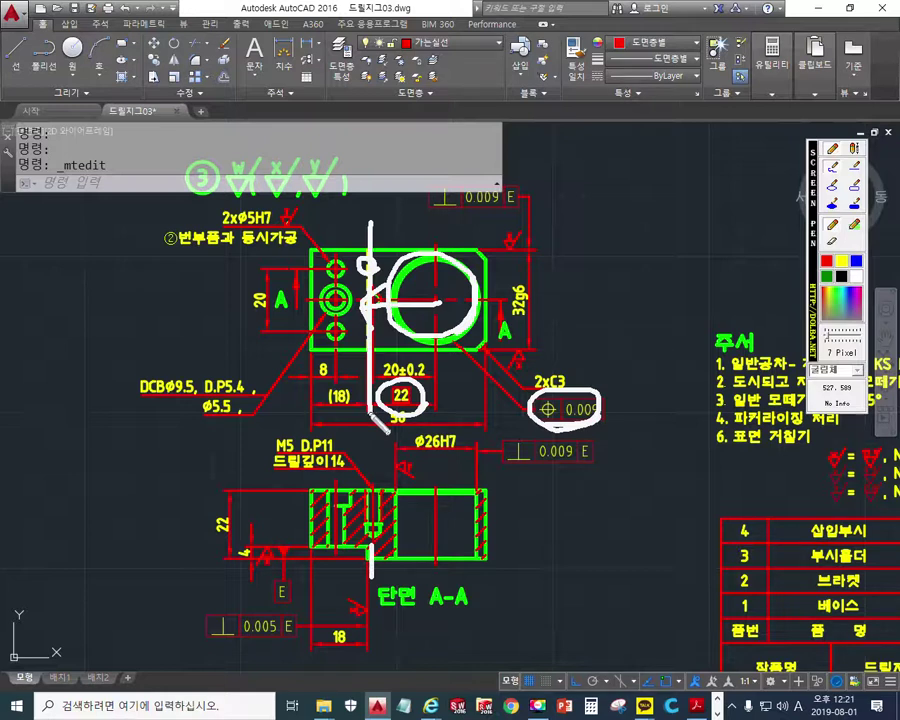
{"action": "mouse_move", "coordinate": [370, 579]}
{"action": "left_mouse_down"}
{"action": "mouse_move", "coordinate": [373, 531]}
{"action": "mouse_move", "coordinate": [373, 579]}
{"action": "left_mouse_up"}
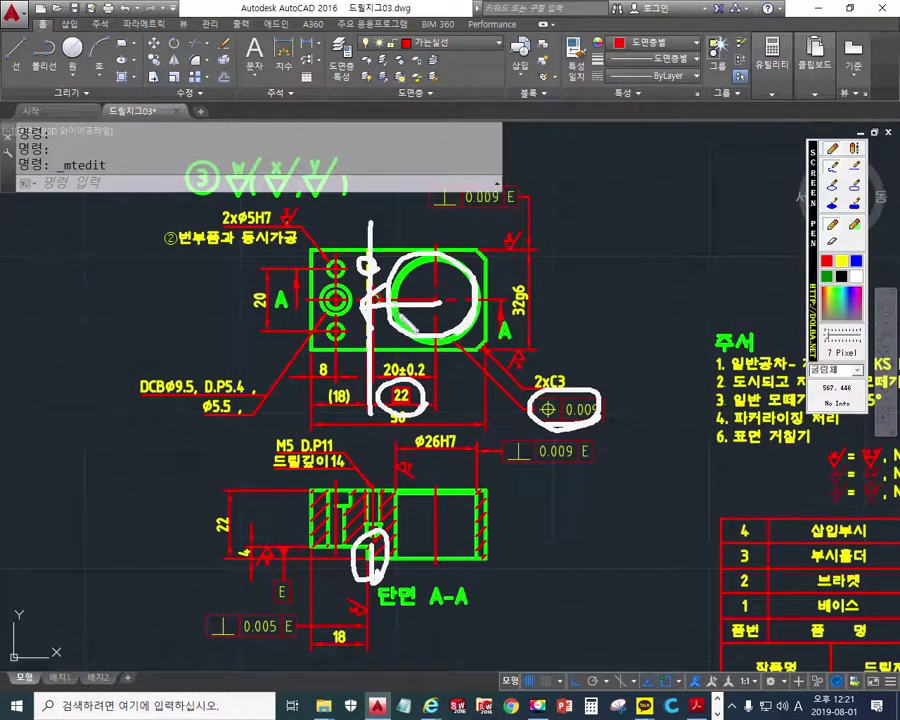
- Draw opposing arrows at the boxed 22 and (18) dimensions, circle section A-A's 18 dimension, and clear the marks
{"action": "mouse_move", "coordinate": [461, 381]}
{"action": "left_mouse_down"}
{"action": "mouse_move", "coordinate": [462, 405]}
{"action": "mouse_move", "coordinate": [447, 394]}
{"action": "left_mouse_up"}
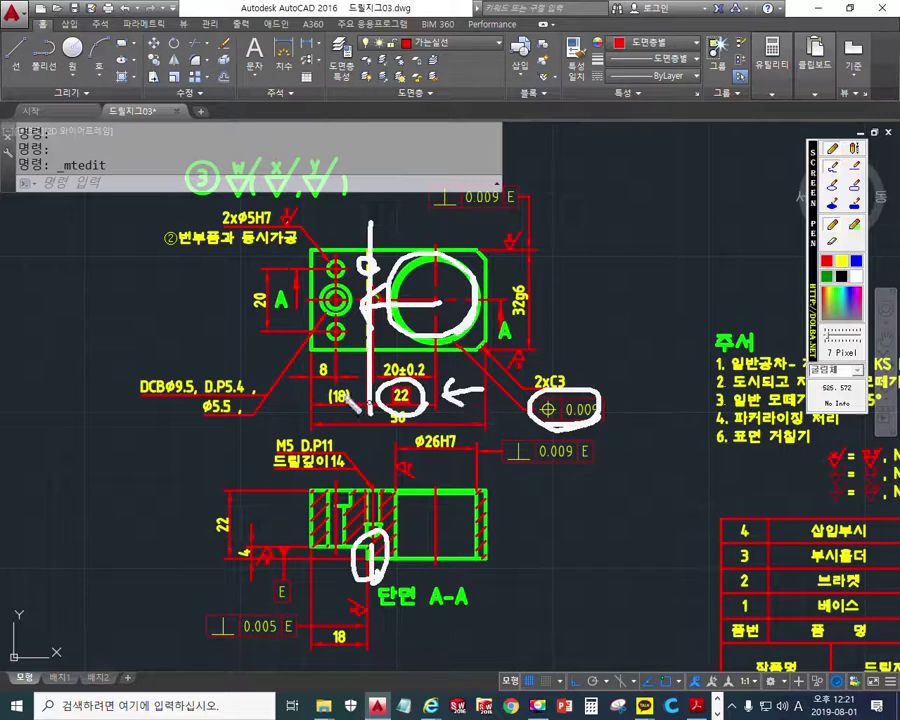
{"action": "mouse_move", "coordinate": [308, 398]}
{"action": "left_mouse_down"}
{"action": "mouse_move", "coordinate": [352, 400]}
{"action": "mouse_move", "coordinate": [343, 407]}
{"action": "left_mouse_up"}
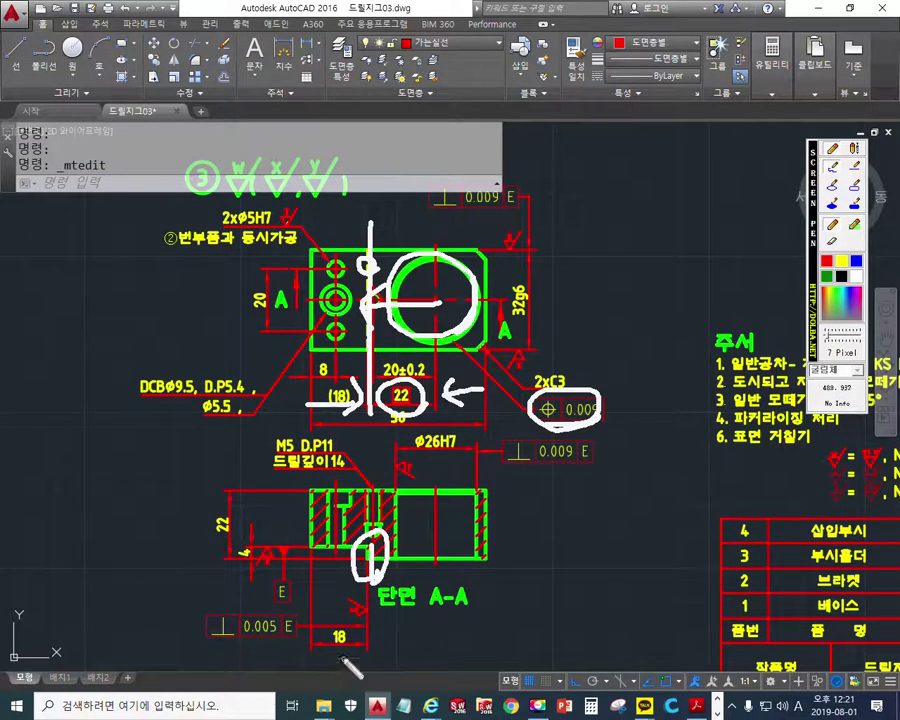
{"action": "mouse_move", "coordinate": [342, 618]}
{"action": "left_mouse_down"}
{"action": "mouse_move", "coordinate": [324, 652]}
{"action": "mouse_move", "coordinate": [346, 618]}
{"action": "left_mouse_up"}
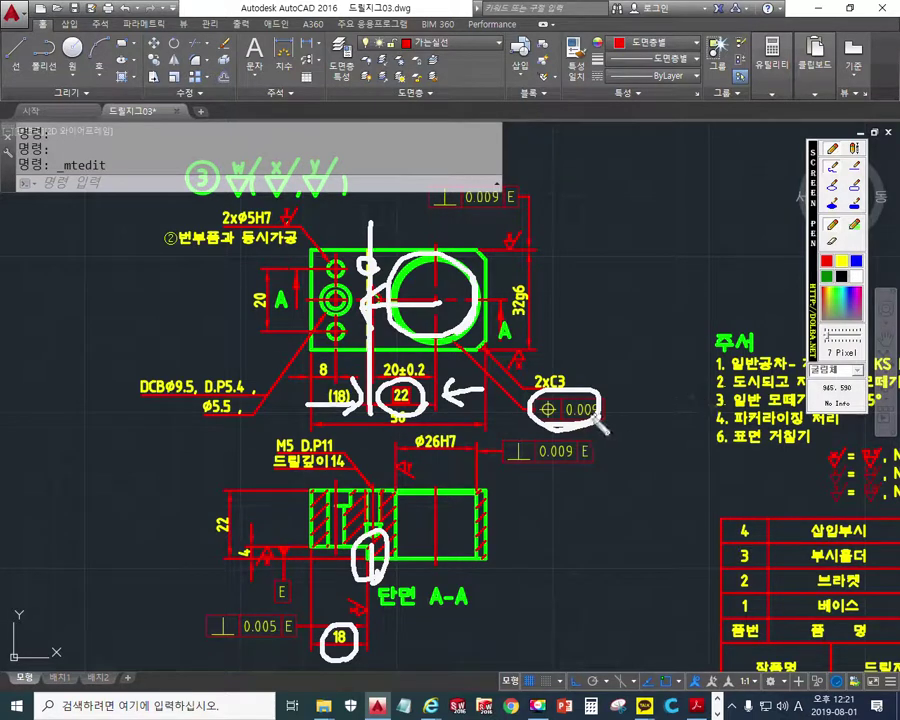
{"action": "mouse_move", "coordinate": [598, 420]}
{"action": "left_mouse_down"}
{"action": "mouse_move", "coordinate": [310, 405]}
{"action": "mouse_move", "coordinate": [440, 368]}
{"action": "mouse_move", "coordinate": [615, 395]}
{"action": "mouse_move", "coordinate": [490, 440]}
{"action": "left_mouse_up"}
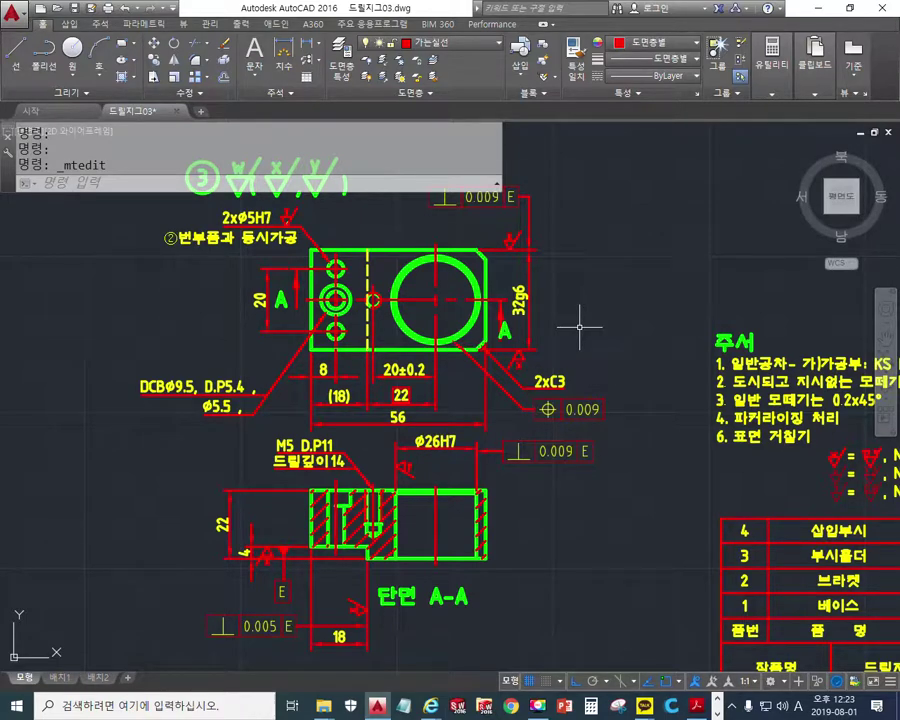
- Circle section A-A's Ø26H7 dimension and mark the bore with the screen pen, and clear the marks
{"action": "middle_click_drag", "start_coordinate": [530, 494], "coordinate": [521, 416]}
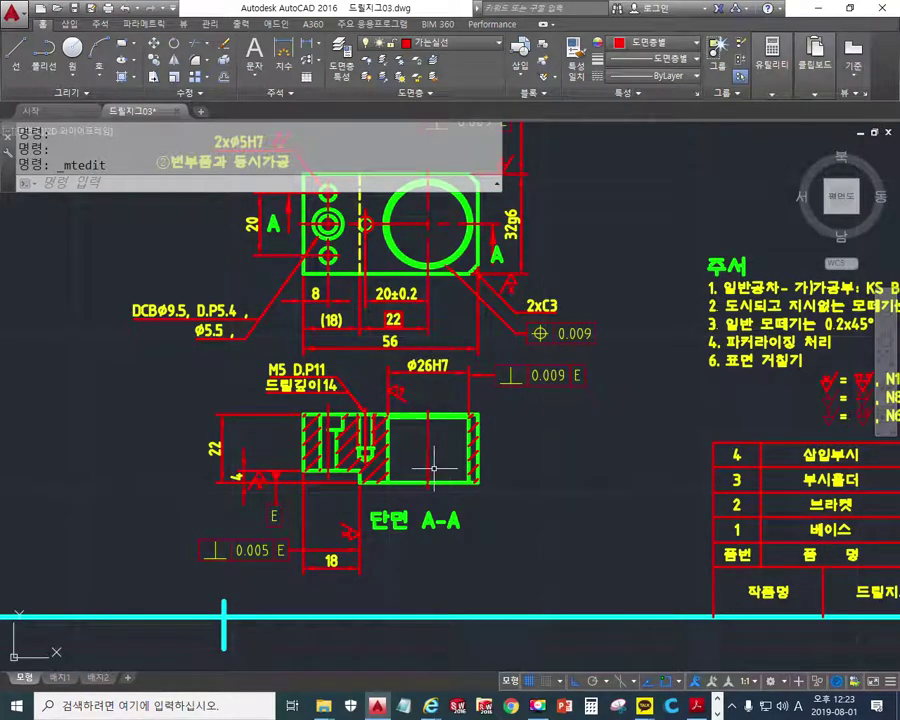
{"action": "middle_click_drag", "start_coordinate": [335, 526], "coordinate": [427, 511]}
{"action": "scroll", "coordinate": [427, 511], "scroll_direction": "up", "scroll_amount": 5}
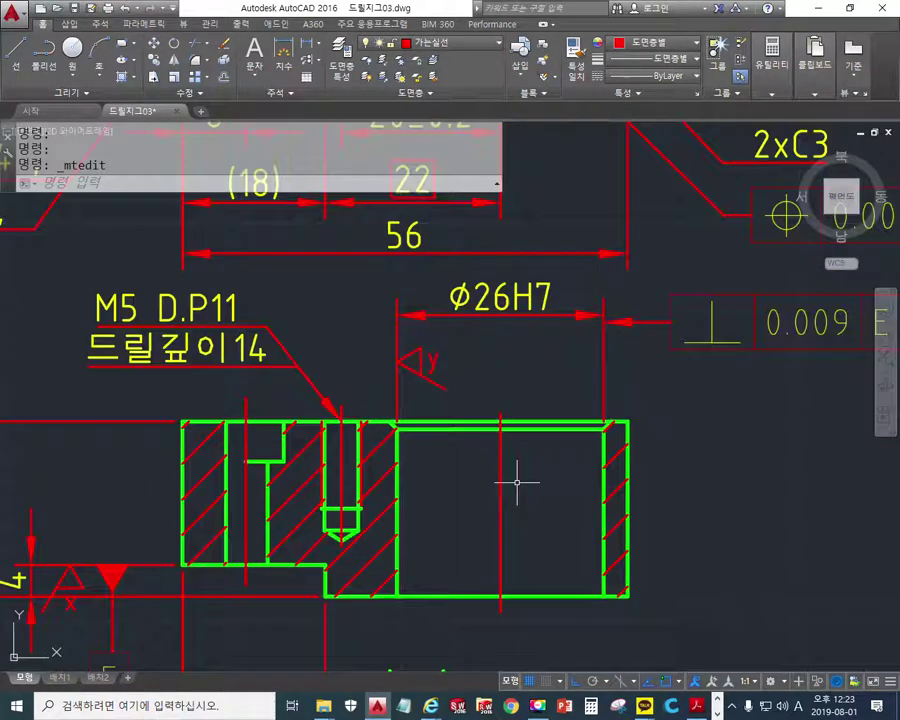
{"action": "mouse_move", "coordinate": [559, 316]}
{"action": "left_mouse_down"}
{"action": "mouse_move", "coordinate": [512, 335]}
{"action": "mouse_move", "coordinate": [545, 330]}
{"action": "left_mouse_up"}
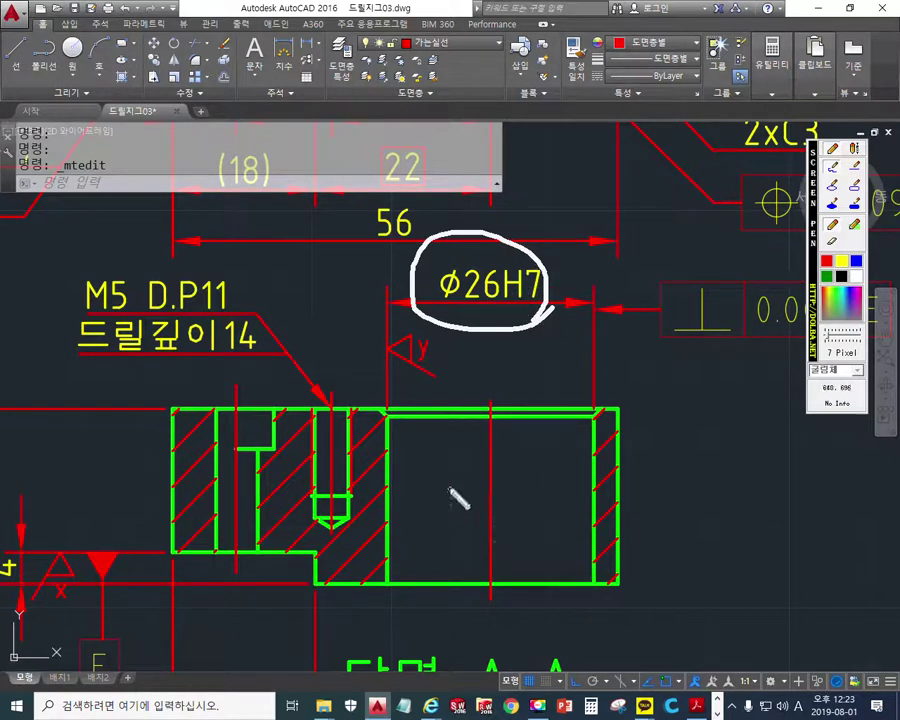
{"action": "mouse_move", "coordinate": [462, 379]}
{"action": "left_mouse_down"}
{"action": "mouse_move", "coordinate": [402, 384]}
{"action": "mouse_move", "coordinate": [462, 352]}
{"action": "mouse_move", "coordinate": [463, 403]}
{"action": "left_mouse_up"}
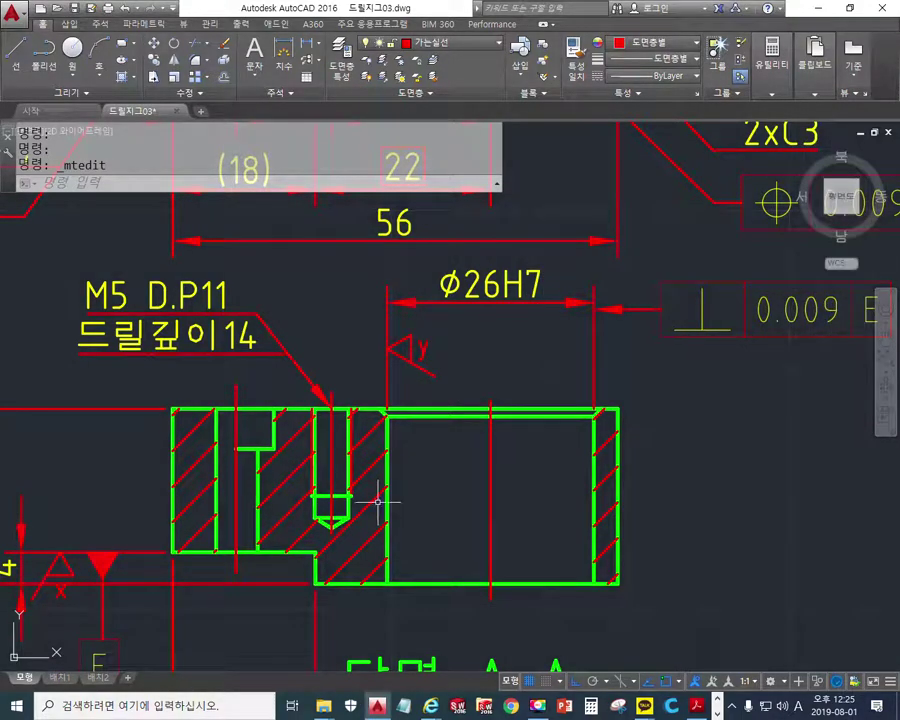
- Circle the 4 step-height dimension in section A-A with the screen pen, and clear the mark
{"action": "mouse_move", "coordinate": [378, 503]}
{"action": "middle_mouse_down"}
{"action": "mouse_move", "coordinate": [506, 383]}
{"action": "mouse_move", "coordinate": [566, 254]}
{"action": "mouse_move", "coordinate": [573, 326]}
{"action": "middle_mouse_up"}
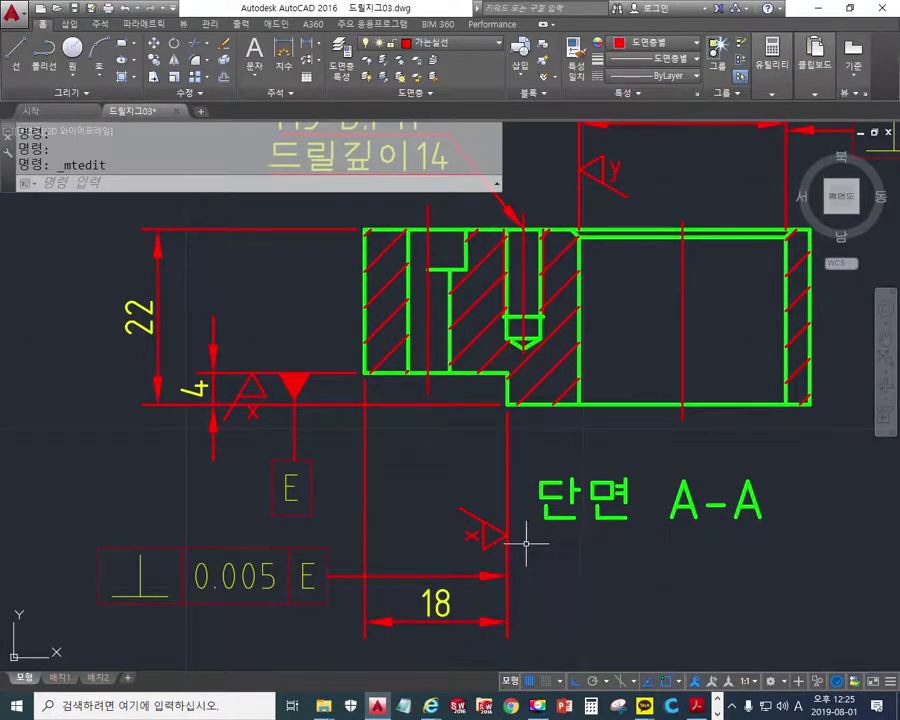
{"action": "mouse_move", "coordinate": [232, 388]}
{"action": "left_mouse_down"}
{"action": "mouse_move", "coordinate": [224, 422]}
{"action": "mouse_move", "coordinate": [200, 356]}
{"action": "mouse_move", "coordinate": [220, 428]}
{"action": "left_mouse_up"}
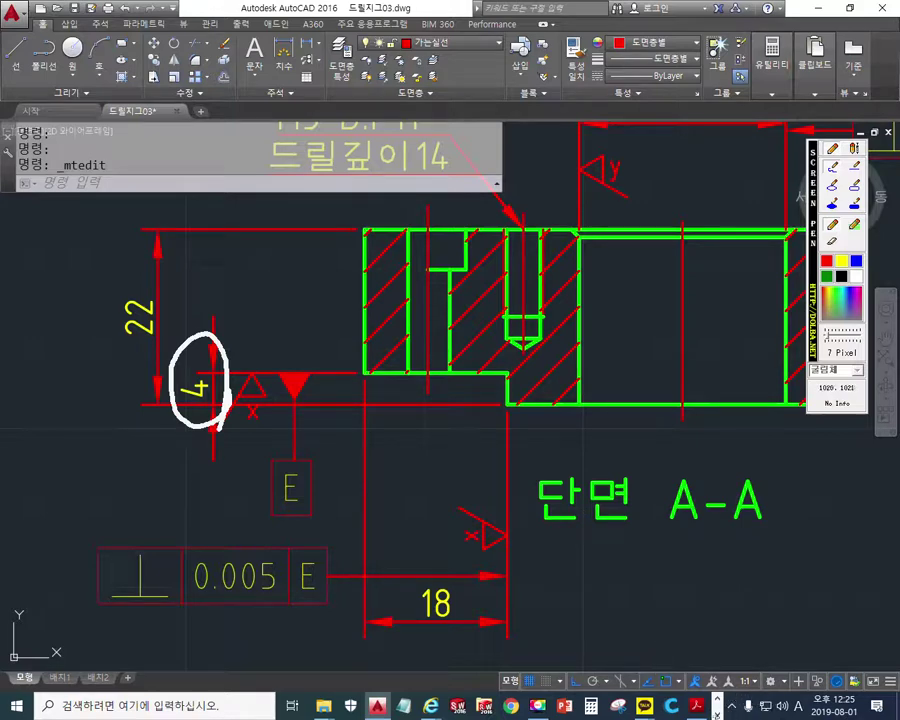
{"action": "key", "text": "Escape"}
- Switch to the assembly drawing image in Photos, shrink its window beside the CAD drawing, and examine the joint between bracket and bush holder
{"action": "left_click", "coordinate": [718, 713]}
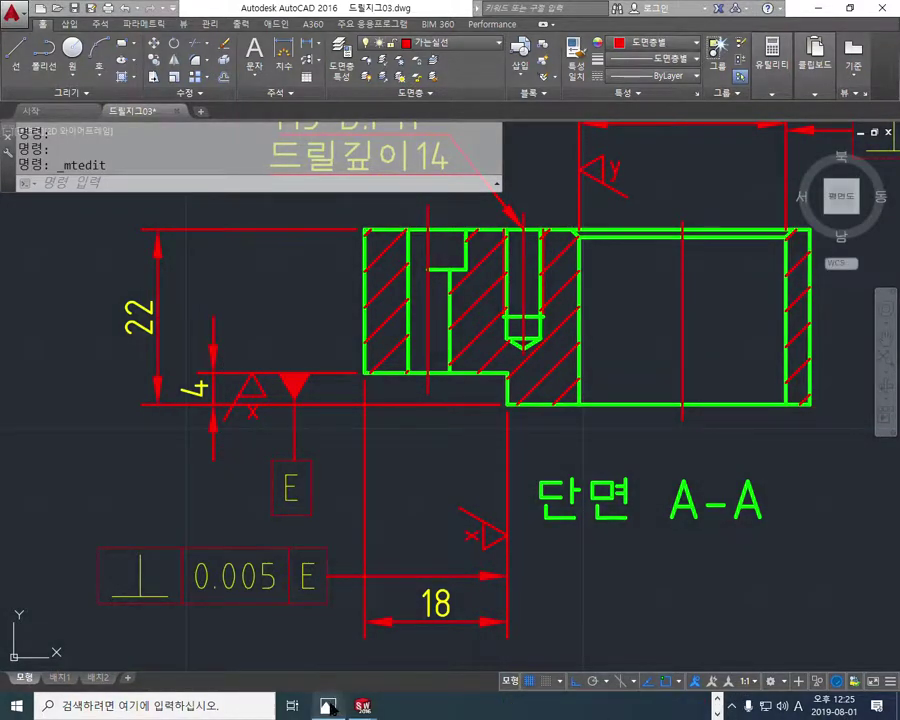
{"action": "key", "text": "alt+Tab"}
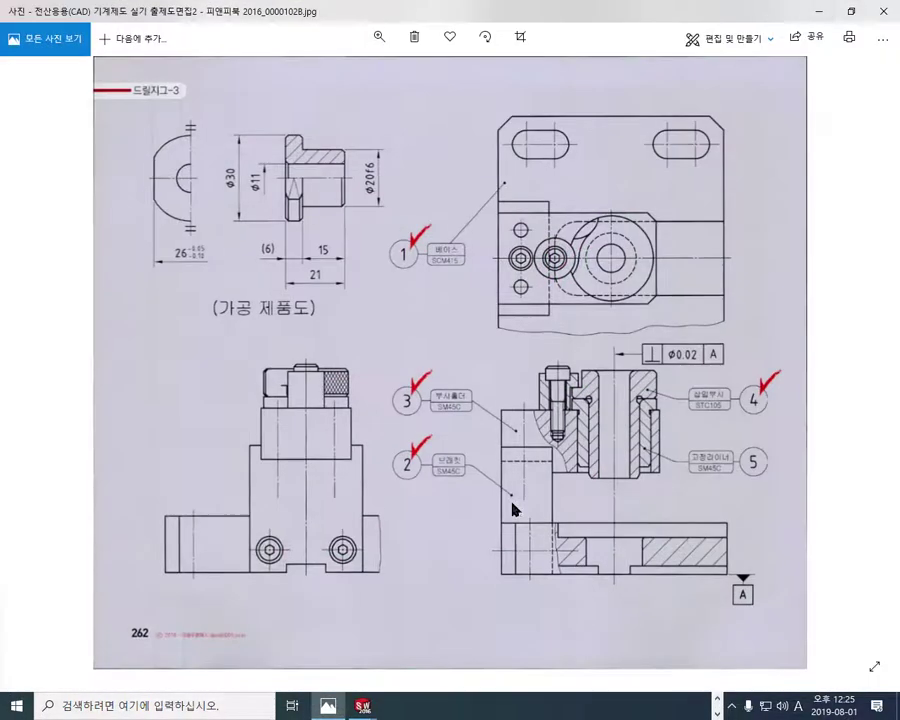
{"action": "left_click", "coordinate": [851, 11]}
{"action": "scroll", "coordinate": [789, 451], "scroll_direction": "up", "scroll_amount": 5}
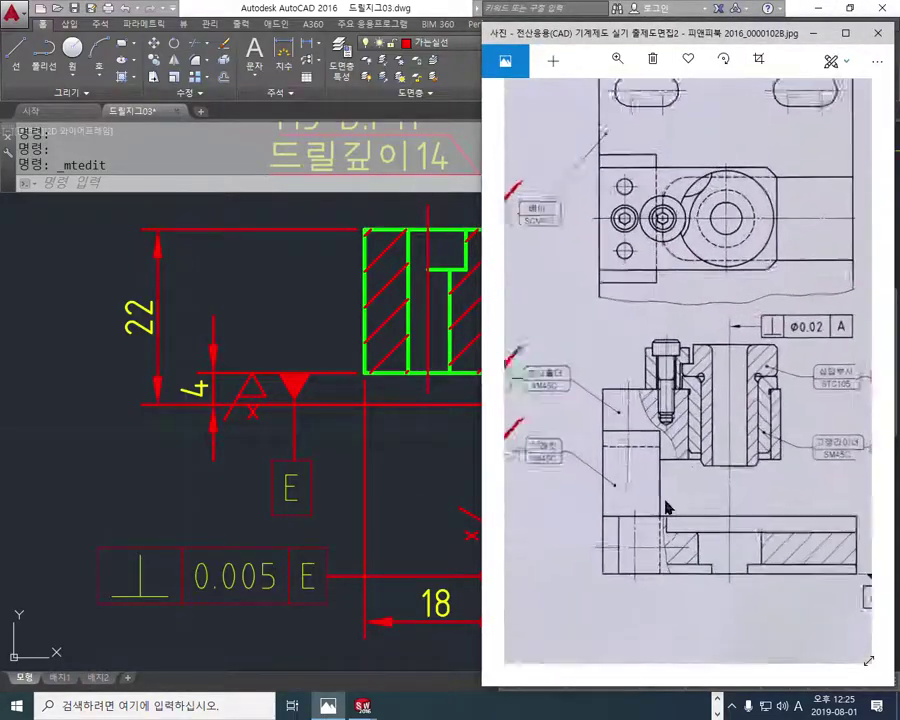
{"action": "left_click_drag", "start_coordinate": [638, 429], "coordinate": [679, 422]}
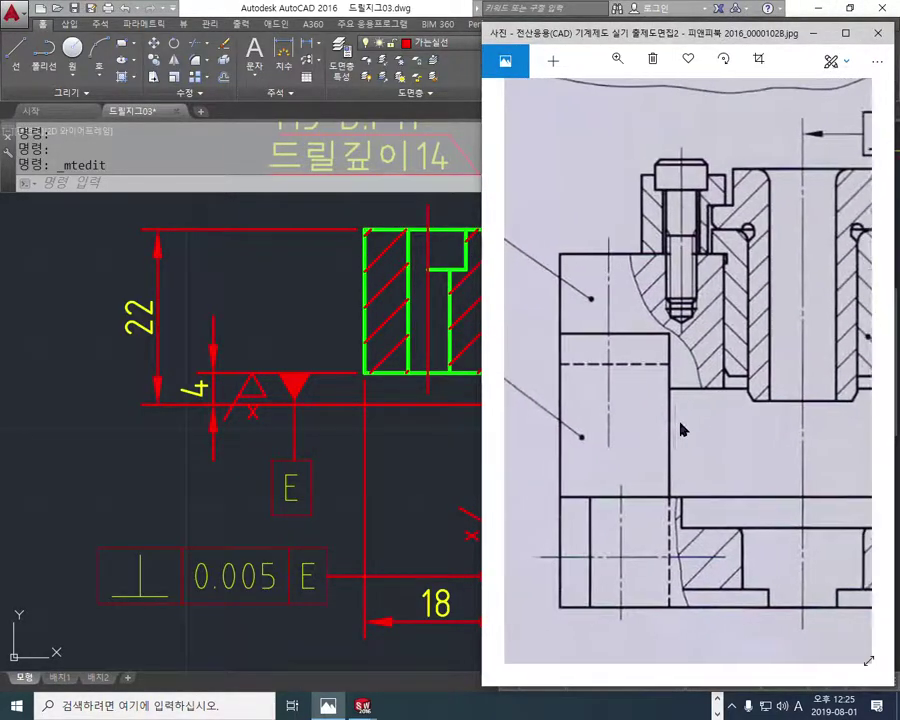
- Trace the bracket's dashed line in yellow, extend the bush holder's lower edge in red, and draw a dimension with arrowheads between them
{"action": "key", "text": "F2"}
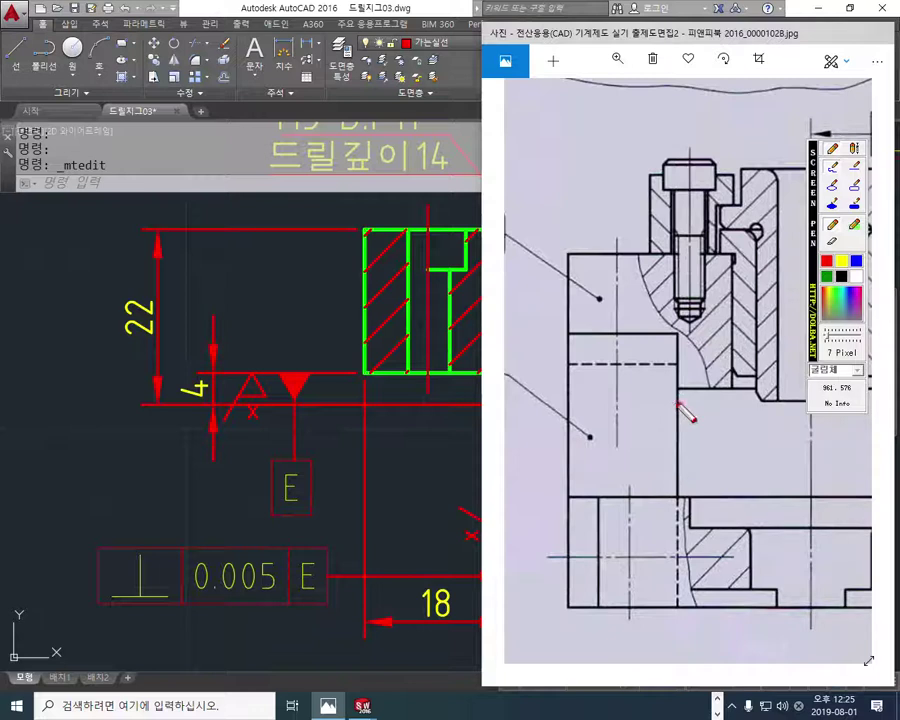
{"action": "left_click", "coordinate": [843, 264]}
{"action": "mouse_move", "coordinate": [562, 363]}
{"action": "left_mouse_down"}
{"action": "mouse_move", "coordinate": [645, 374]}
{"action": "mouse_move", "coordinate": [676, 363]}
{"action": "left_mouse_up"}
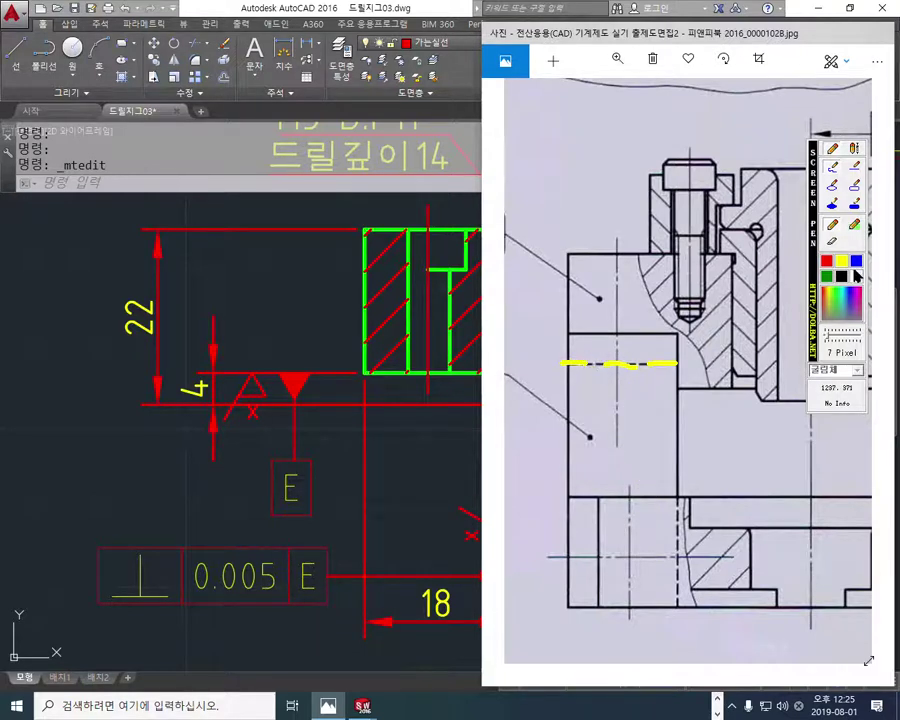
{"action": "left_click_drag", "start_coordinate": [676, 388], "coordinate": [497, 389]}
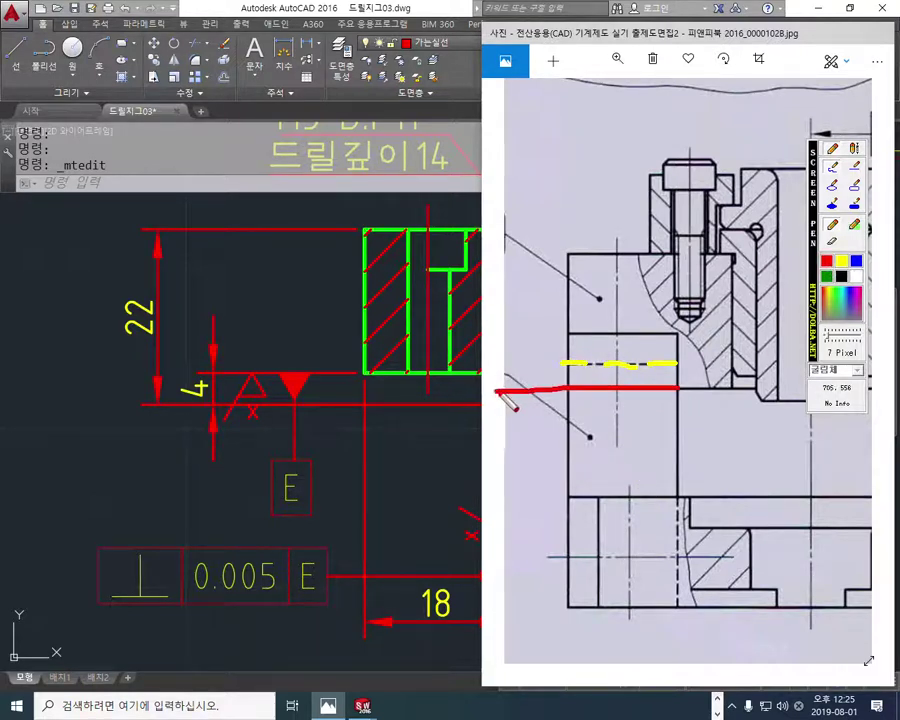
{"action": "left_click_drag", "start_coordinate": [556, 363], "coordinate": [510, 363]}
{"action": "mouse_move", "coordinate": [531, 410]}
{"action": "left_mouse_down"}
{"action": "mouse_move", "coordinate": [531, 333]}
{"action": "mouse_move", "coordinate": [544, 401]}
{"action": "left_mouse_up"}
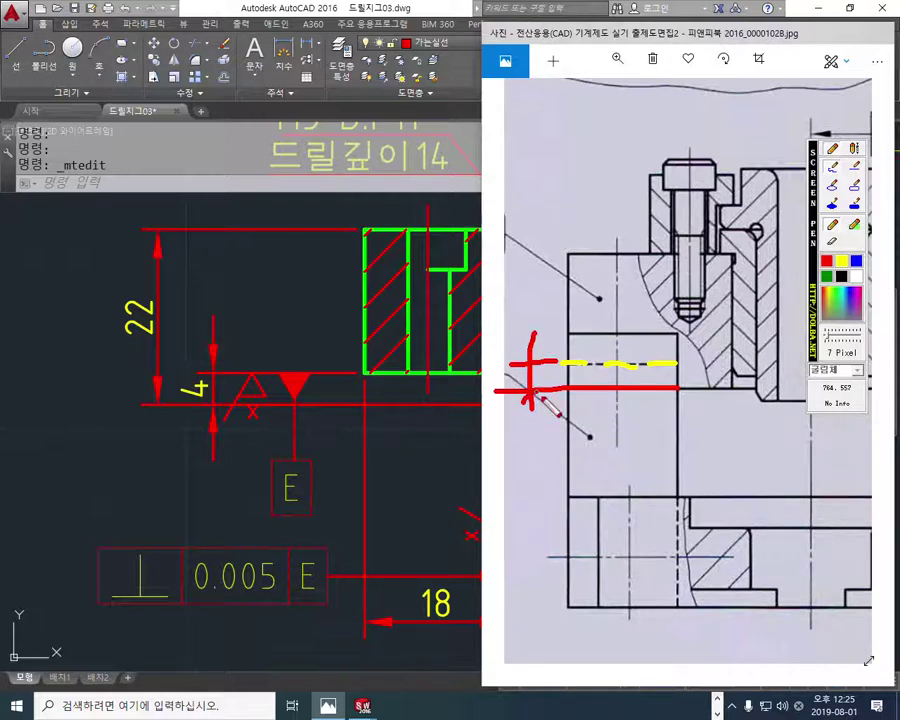
{"action": "left_click_drag", "start_coordinate": [521, 345], "coordinate": [548, 343]}
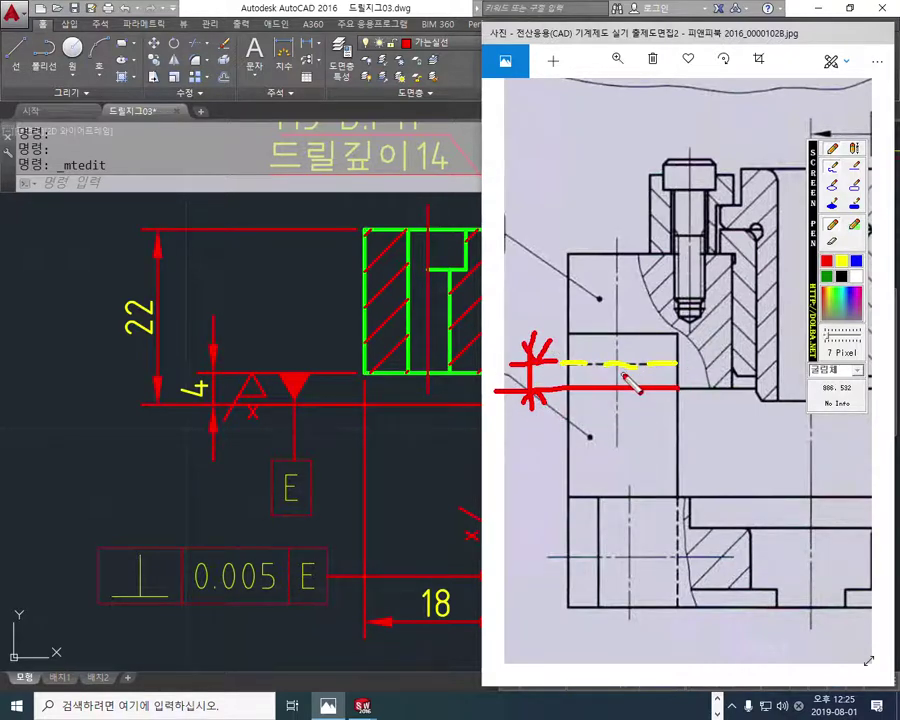
- Write 5 beside the hand-drawn dimension, draw an arc and a cross at the bracket's vertical edge, and clear the marks
{"action": "left_click_drag", "start_coordinate": [502, 345], "coordinate": [488, 392]}
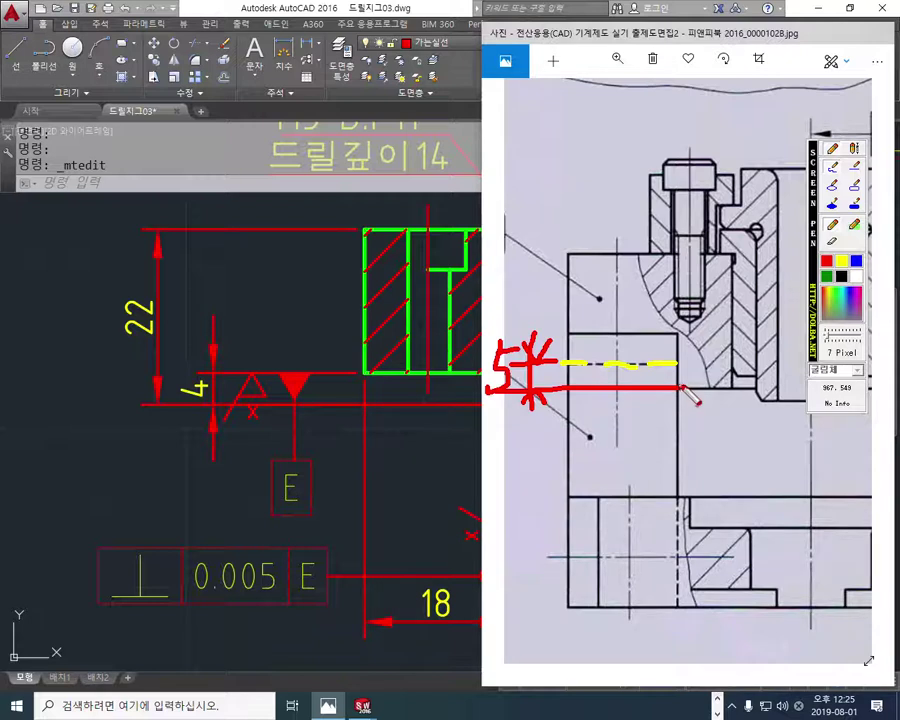
{"action": "left_click_drag", "start_coordinate": [681, 331], "coordinate": [679, 389]}
{"action": "mouse_move", "coordinate": [716, 332]}
{"action": "left_mouse_down"}
{"action": "mouse_move", "coordinate": [679, 362]}
{"action": "mouse_move", "coordinate": [705, 362]}
{"action": "left_mouse_up"}
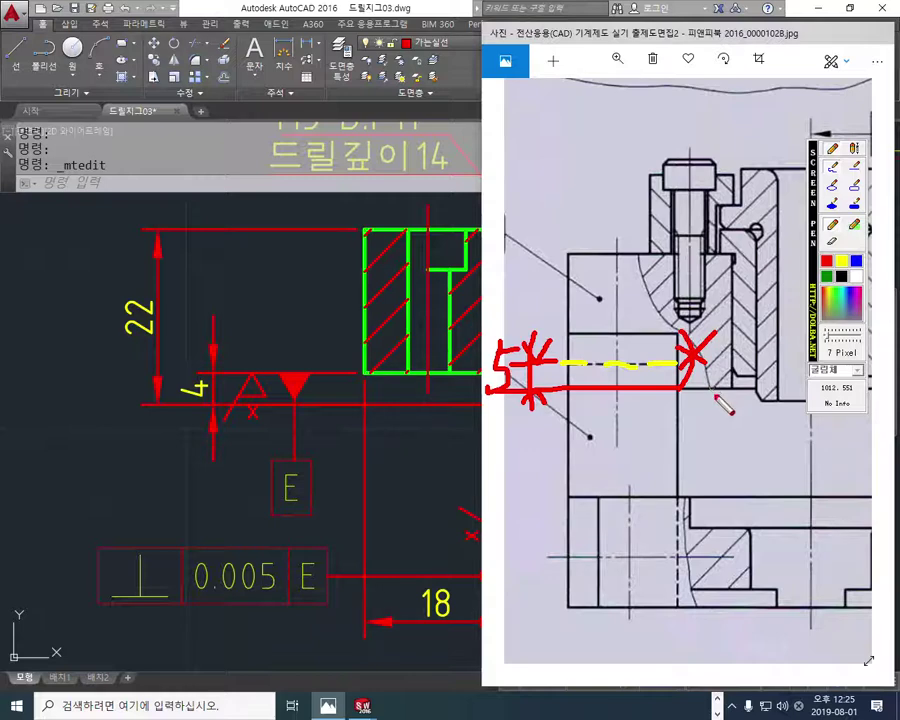
{"action": "key", "text": "Escape"}
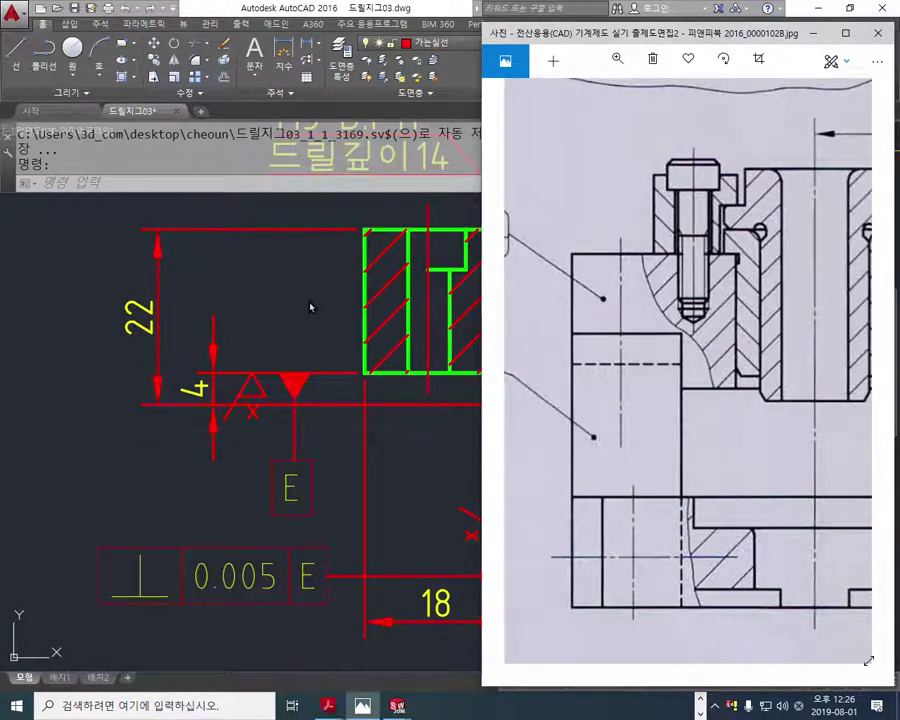
- Return to the AutoCAD drawing, trace section A-A's two step faces and their x surface-finish marks with the white screen pen, and clear the marks
{"action": "left_click", "coordinate": [311, 305]}
{"action": "key", "text": "F9"}
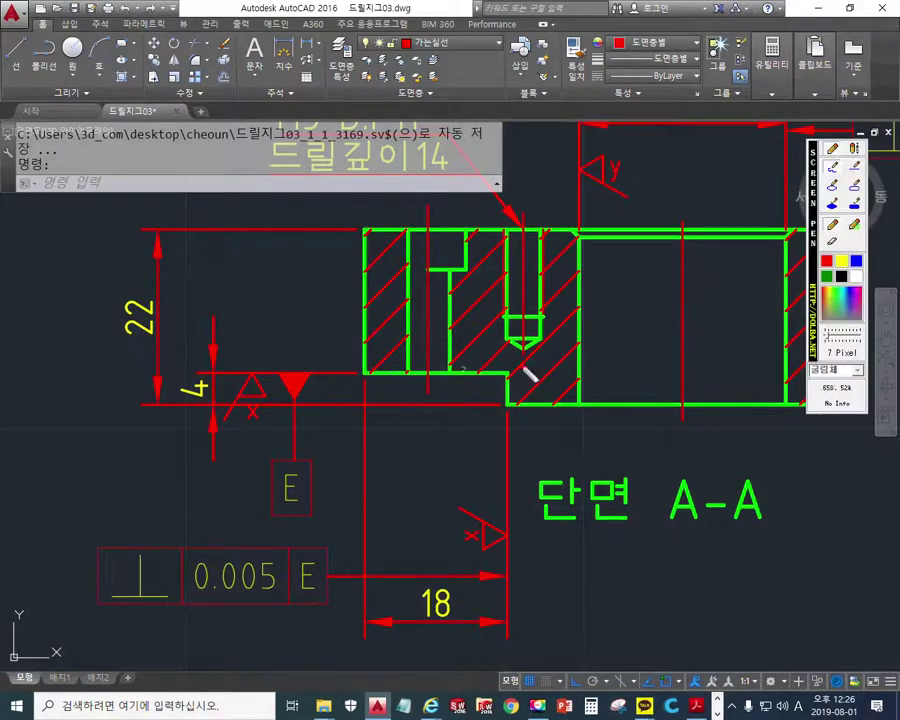
{"action": "left_click", "coordinate": [855, 278]}
{"action": "mouse_move", "coordinate": [176, 372]}
{"action": "left_mouse_down"}
{"action": "mouse_move", "coordinate": [500, 372]}
{"action": "mouse_move", "coordinate": [499, 632]}
{"action": "left_mouse_up"}
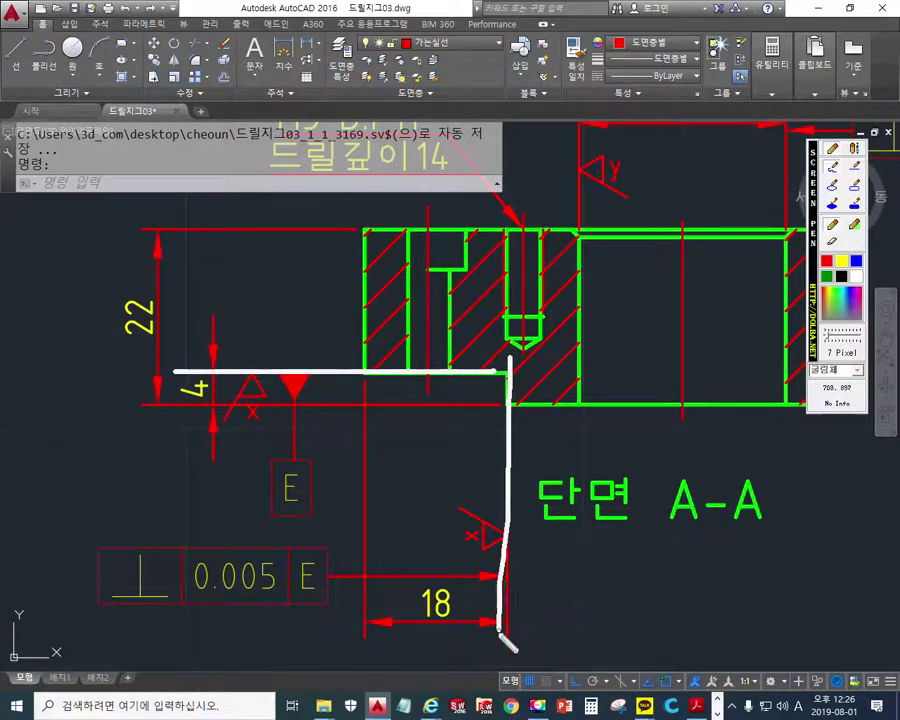
{"action": "left_click_drag", "start_coordinate": [264, 388], "coordinate": [240, 426]}
{"action": "left_click_drag", "start_coordinate": [236, 396], "coordinate": [258, 428]}
{"action": "mouse_move", "coordinate": [479, 527]}
{"action": "left_mouse_down"}
{"action": "mouse_move", "coordinate": [449, 558]}
{"action": "mouse_move", "coordinate": [474, 561]}
{"action": "left_mouse_up"}
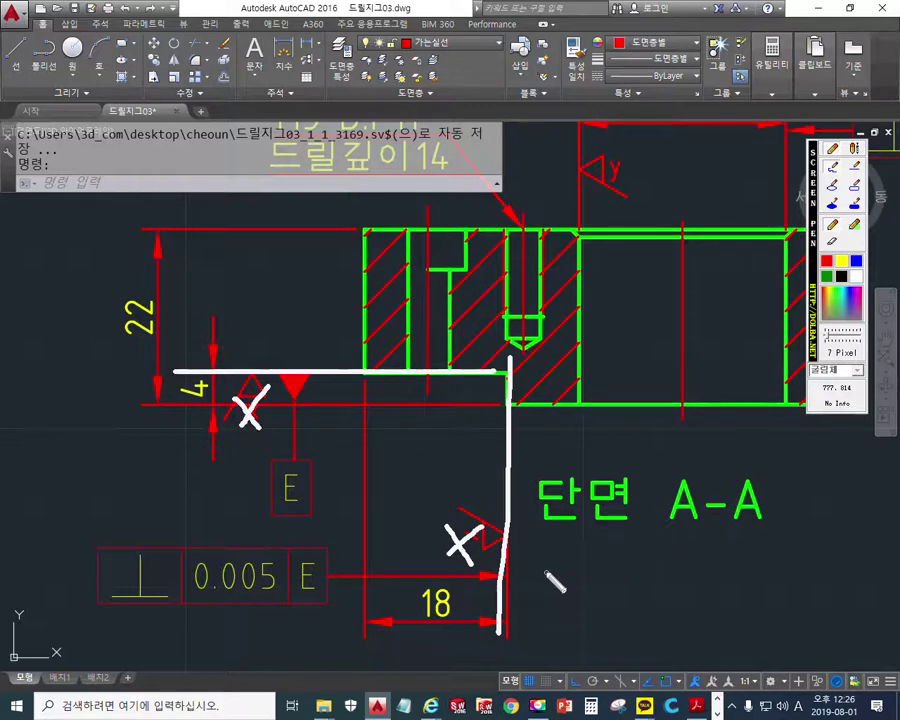
{"action": "right_click", "coordinate": [442, 432]}
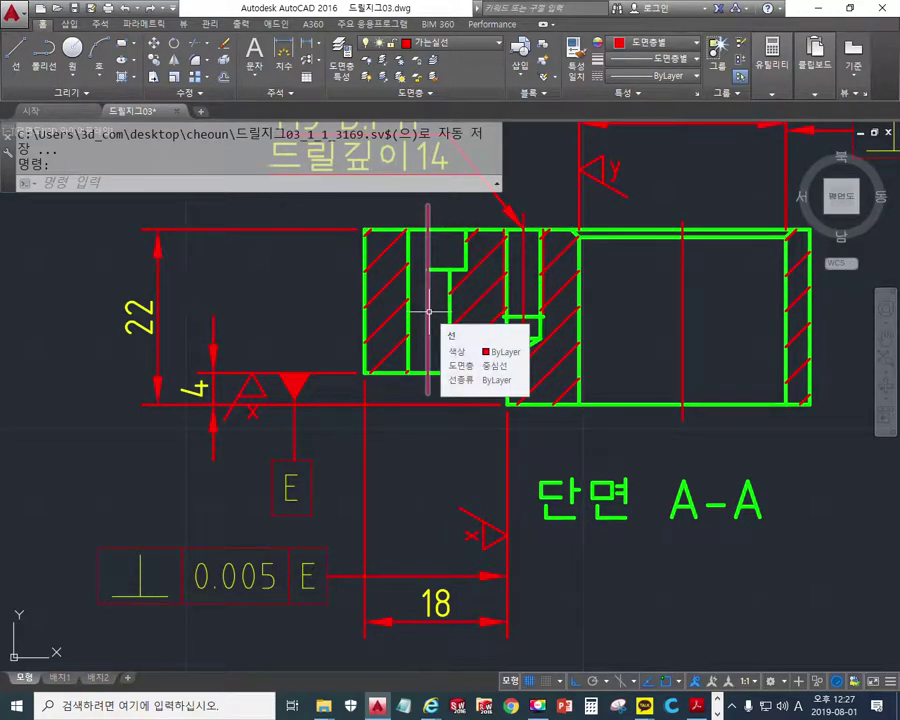
{"action": "scroll", "coordinate": [428, 312], "scroll_direction": "down", "scroll_amount": 10}
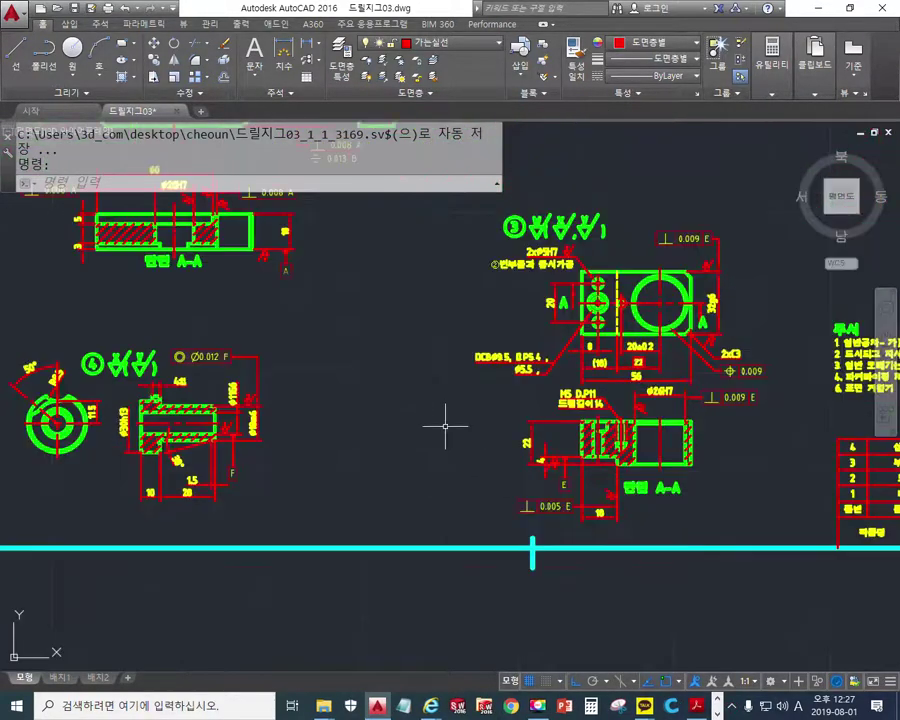
- Erase the centreline of the counterbored hole in section A-A of the partly dimensioned bush holder
{"action": "mouse_move", "coordinate": [462, 396]}
{"action": "middle_mouse_down"}
{"action": "mouse_move", "coordinate": [510, 496]}
{"action": "mouse_move", "coordinate": [550, 406]}
{"action": "middle_mouse_up"}
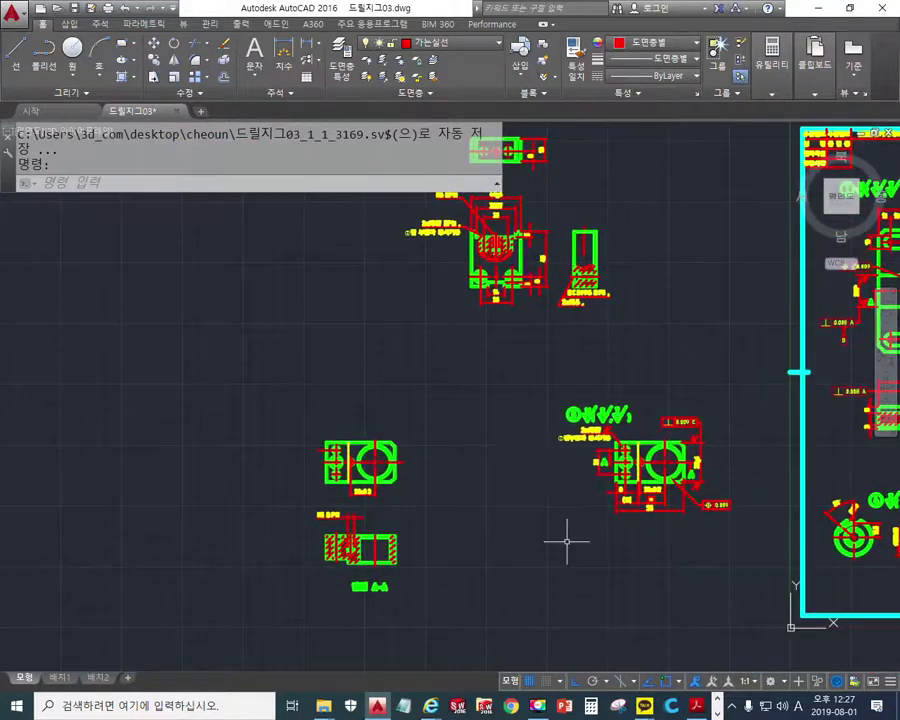
{"action": "middle_click_drag", "start_coordinate": [565, 540], "coordinate": [583, 491]}
{"action": "scroll", "coordinate": [471, 509], "scroll_direction": "down", "scroll_amount": 5}
{"action": "scroll", "coordinate": [460, 510], "scroll_direction": "up", "scroll_amount": 10}
{"action": "middle_click_drag", "start_coordinate": [250, 480], "coordinate": [330, 256]}
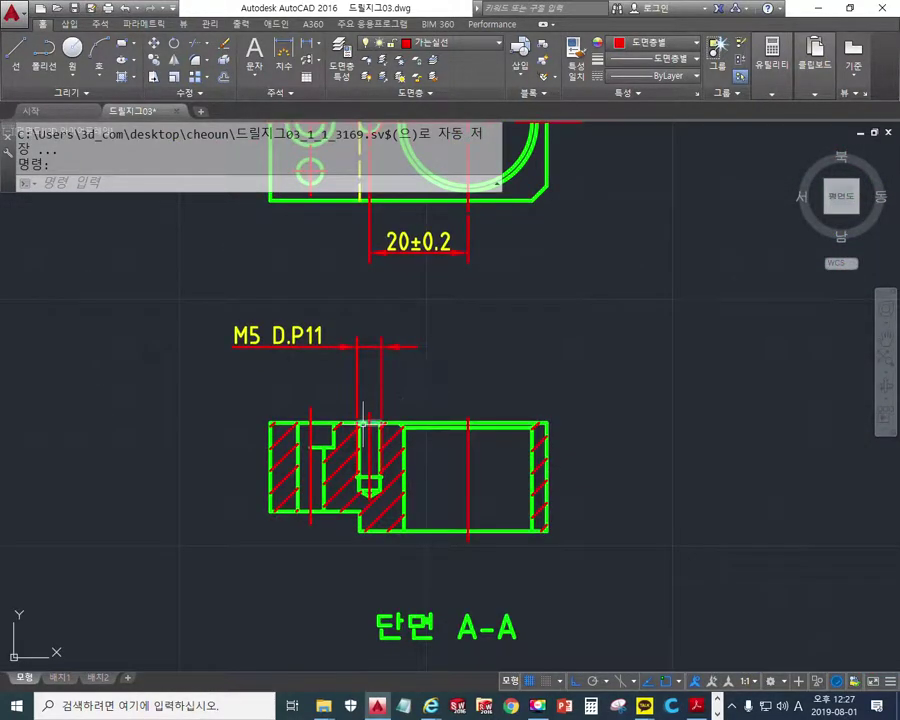
{"action": "scroll", "coordinate": [398, 437], "scroll_direction": "up", "scroll_amount": 2}
{"action": "scroll", "coordinate": [398, 437], "scroll_direction": "up", "scroll_amount": 2}
{"action": "type", "text": "e"}
{"action": "key", "text": "Return"}
{"action": "left_click", "coordinate": [394, 516]}
{"action": "left_click", "coordinate": [398, 488]}
{"action": "key", "text": "Return"}
{"action": "mouse_move", "coordinate": [415, 487]}
{"action": "middle_mouse_down"}
{"action": "mouse_move", "coordinate": [404, 426]}
{"action": "mouse_move", "coordinate": [394, 434]}
{"action": "middle_mouse_up"}
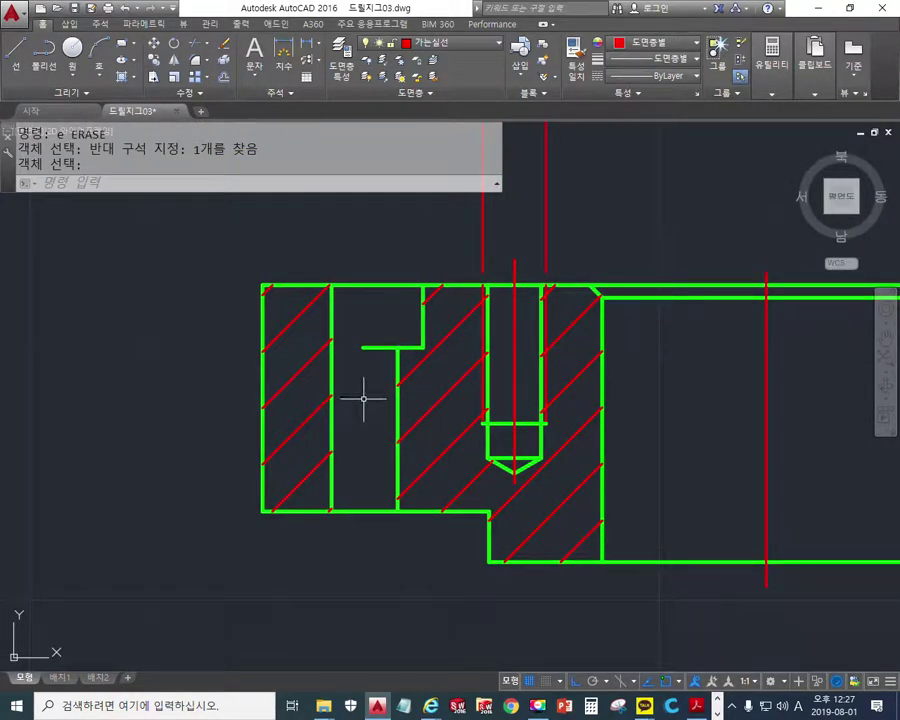
- Mark the lower pin hole in the plan view with a hand-drawn leader and Ø5, and draw a leader from the counterbored hole
{"action": "key", "text": "F9"}
{"action": "mouse_move", "coordinate": [330, 272]}
{"action": "left_mouse_down"}
{"action": "mouse_move", "coordinate": [333, 292]}
{"action": "mouse_move", "coordinate": [331, 220]}
{"action": "left_mouse_up"}
{"action": "key", "text": "Escape"}
{"action": "middle_click_drag", "start_coordinate": [401, 261], "coordinate": [396, 483]}
{"action": "scroll", "coordinate": [396, 483], "scroll_direction": "down", "scroll_amount": 2}
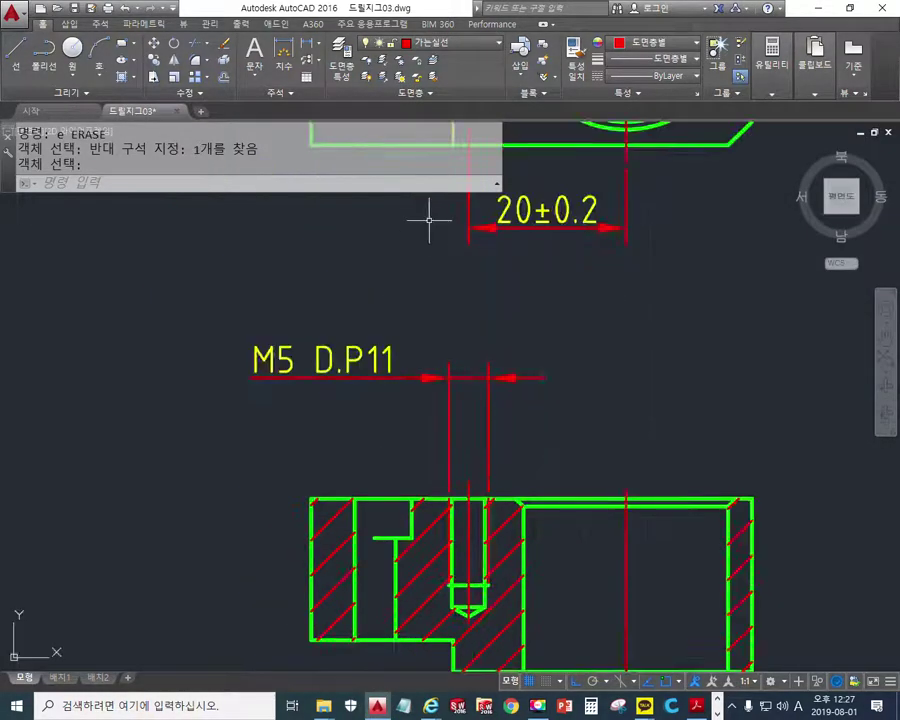
{"action": "middle_click_drag", "start_coordinate": [429, 210], "coordinate": [434, 387]}
{"action": "key", "text": "F9"}
{"action": "mouse_move", "coordinate": [374, 297]}
{"action": "left_mouse_down"}
{"action": "mouse_move", "coordinate": [304, 398]}
{"action": "mouse_move", "coordinate": [340, 388]}
{"action": "left_mouse_up"}
{"action": "left_click_drag", "start_coordinate": [280, 372], "coordinate": [250, 421]}
{"action": "left_click_drag", "start_coordinate": [361, 206], "coordinate": [252, 275]}
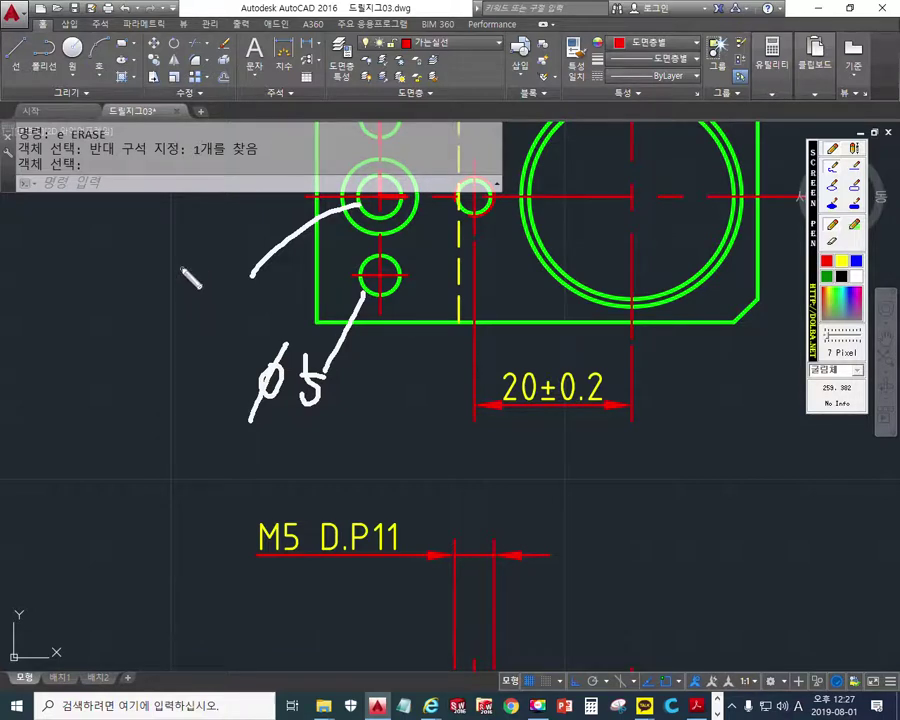
- Write Ø5.5 at the counterbored hole's hand-drawn leader and clear the marks
{"action": "left_click_drag", "start_coordinate": [186, 256], "coordinate": [183, 262]}
{"action": "mouse_move", "coordinate": [172, 320]}
{"action": "left_mouse_down"}
{"action": "mouse_move", "coordinate": [203, 252]}
{"action": "mouse_move", "coordinate": [208, 318]}
{"action": "left_mouse_up"}
{"action": "mouse_move", "coordinate": [212, 266]}
{"action": "left_mouse_down"}
{"action": "mouse_move", "coordinate": [230, 262]}
{"action": "mouse_move", "coordinate": [240, 322]}
{"action": "left_mouse_up"}
{"action": "left_click", "coordinate": [236, 300]}
{"action": "left_click_drag", "start_coordinate": [250, 268], "coordinate": [266, 266]}
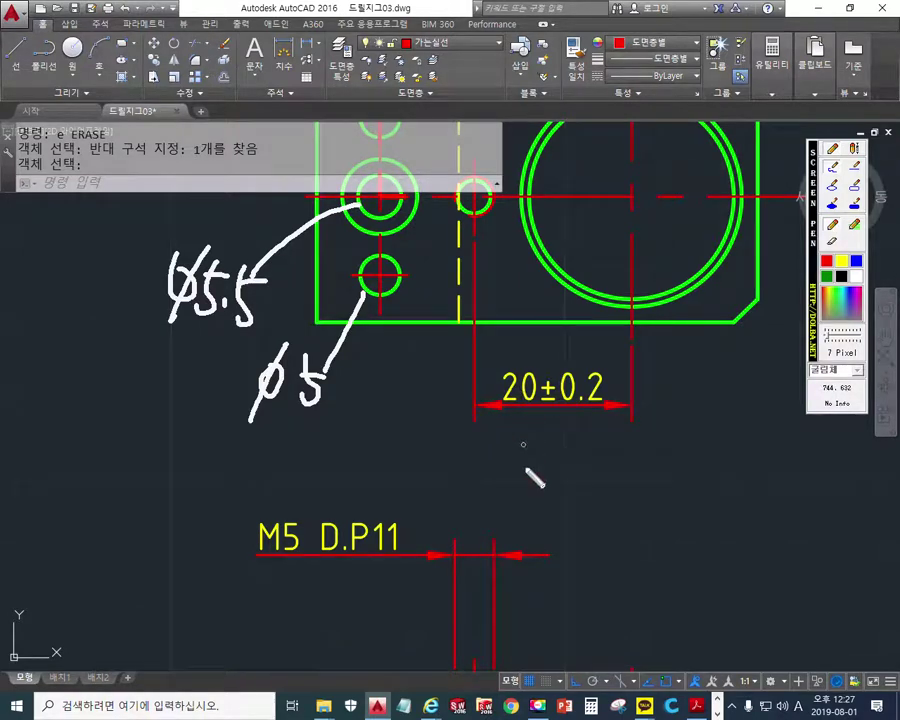
{"action": "key", "text": "Escape"}
- Circle the two vertical edges of the counterbored hole in section A-A with the screen pen and draw a vertical centreline between them
{"action": "middle_click_drag", "start_coordinate": [536, 500], "coordinate": [497, 232]}
{"action": "scroll", "coordinate": [476, 482], "scroll_direction": "up", "scroll_amount": 2}
{"action": "middle_click_drag", "start_coordinate": [476, 482], "coordinate": [564, 454]}
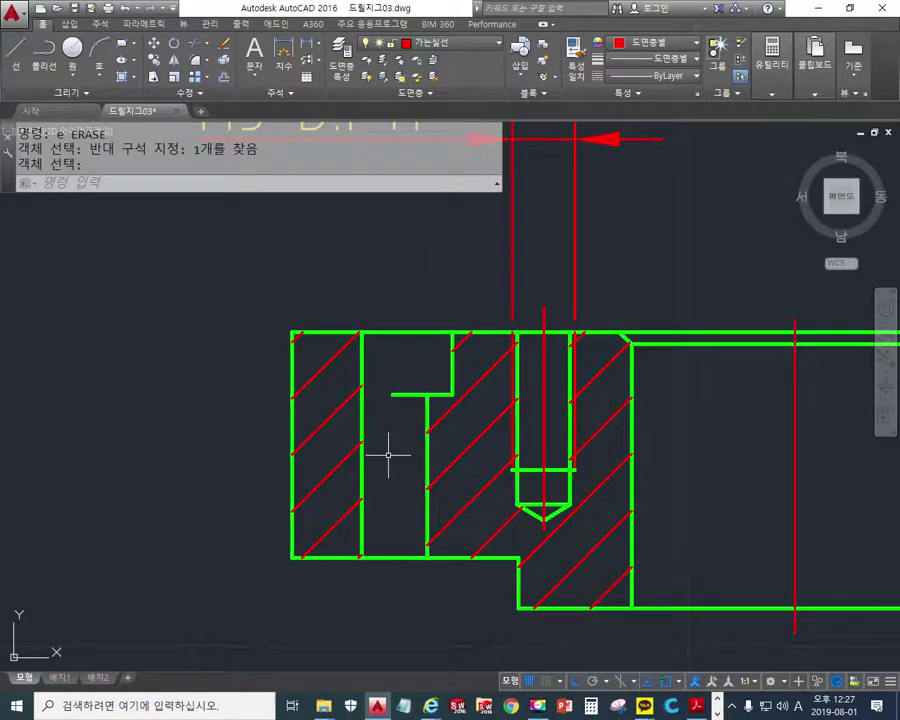
{"action": "middle_click_drag", "start_coordinate": [416, 533], "coordinate": [351, 498]}
{"action": "key", "text": "F9"}
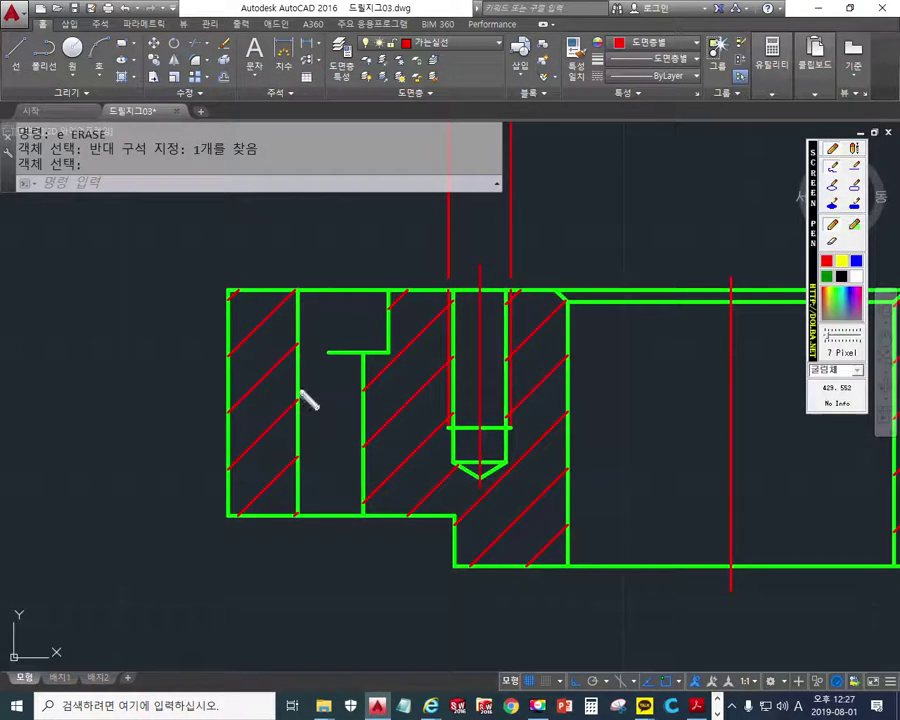
{"action": "left_click_drag", "start_coordinate": [310, 400], "coordinate": [299, 402]}
{"action": "mouse_move", "coordinate": [370, 424]}
{"action": "left_mouse_down"}
{"action": "mouse_move", "coordinate": [362, 410]}
{"action": "mouse_move", "coordinate": [372, 420]}
{"action": "left_mouse_up"}
{"action": "left_click_drag", "start_coordinate": [334, 254], "coordinate": [332, 544]}
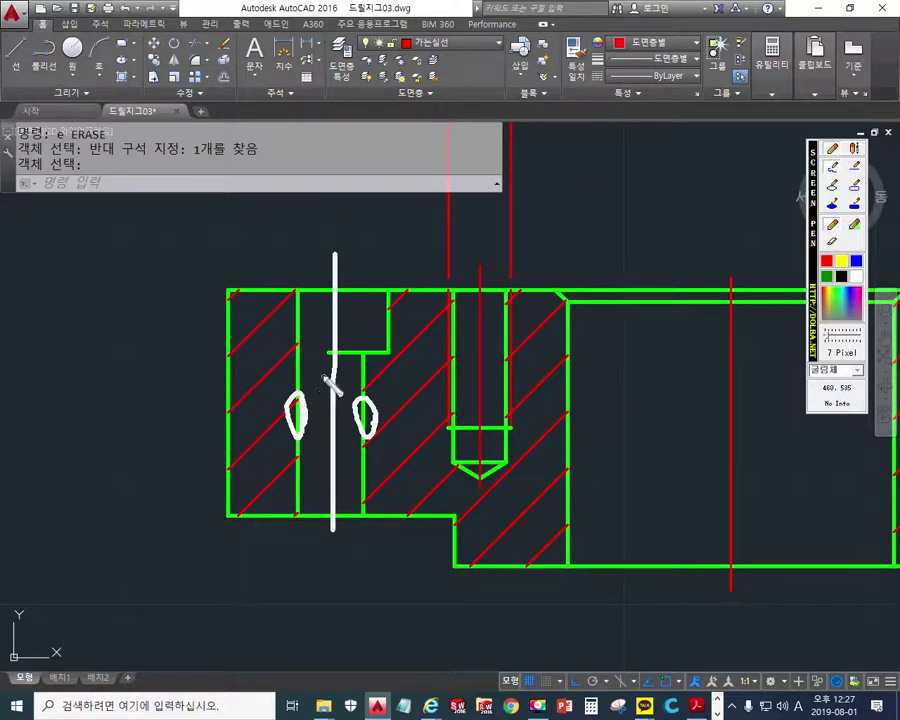
- Draw an arrow pointing to the hand-drawn centreline, write 2.5 beside it, and clear the marks
{"action": "mouse_move", "coordinate": [271, 241]}
{"action": "left_mouse_down"}
{"action": "mouse_move", "coordinate": [331, 241]}
{"action": "mouse_move", "coordinate": [319, 250]}
{"action": "left_mouse_up"}
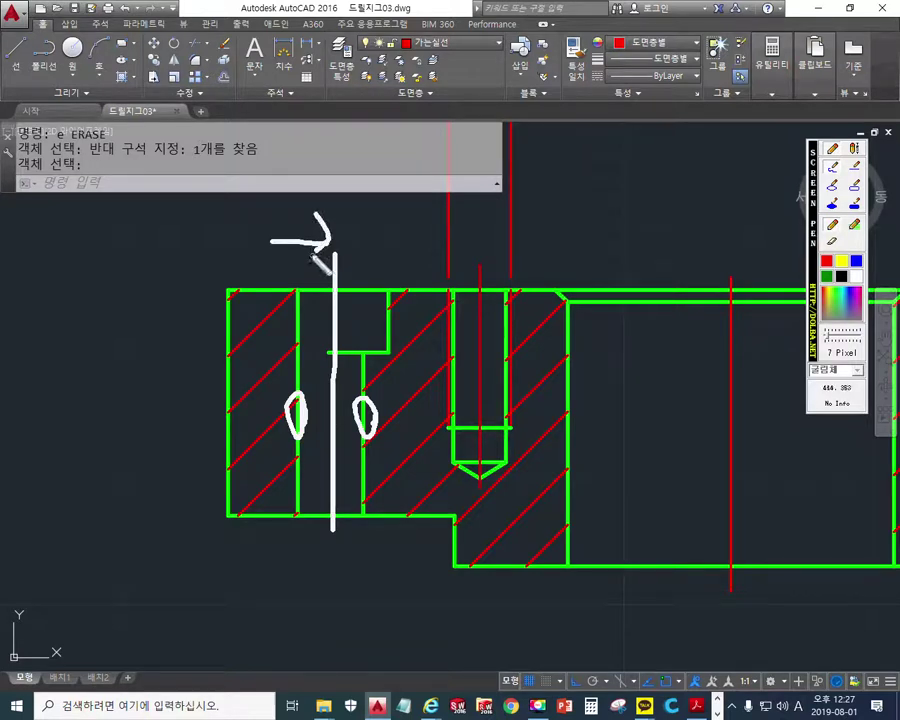
{"action": "left_click_drag", "start_coordinate": [196, 222], "coordinate": [220, 252]}
{"action": "mouse_move", "coordinate": [234, 243]}
{"action": "left_mouse_down"}
{"action": "mouse_move", "coordinate": [229, 253]}
{"action": "mouse_move", "coordinate": [262, 220]}
{"action": "left_mouse_up"}
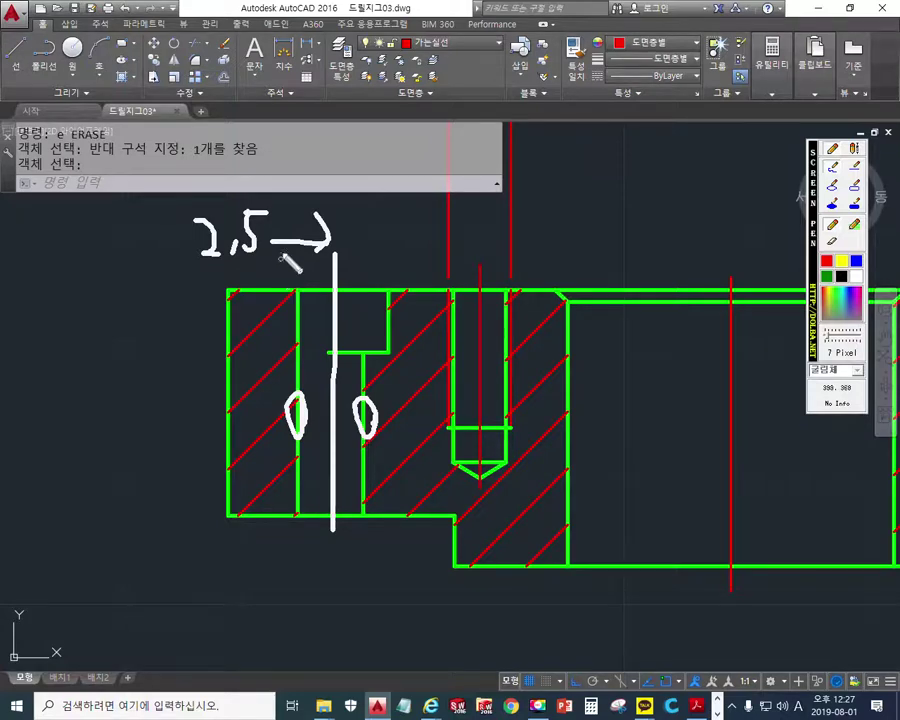
{"action": "key", "text": "Escape"}
- Offset the vertical edge beside the left hatched area by 2.5 into the hole of section A-A
{"action": "middle_click_drag", "start_coordinate": [358, 245], "coordinate": [333, 254]}
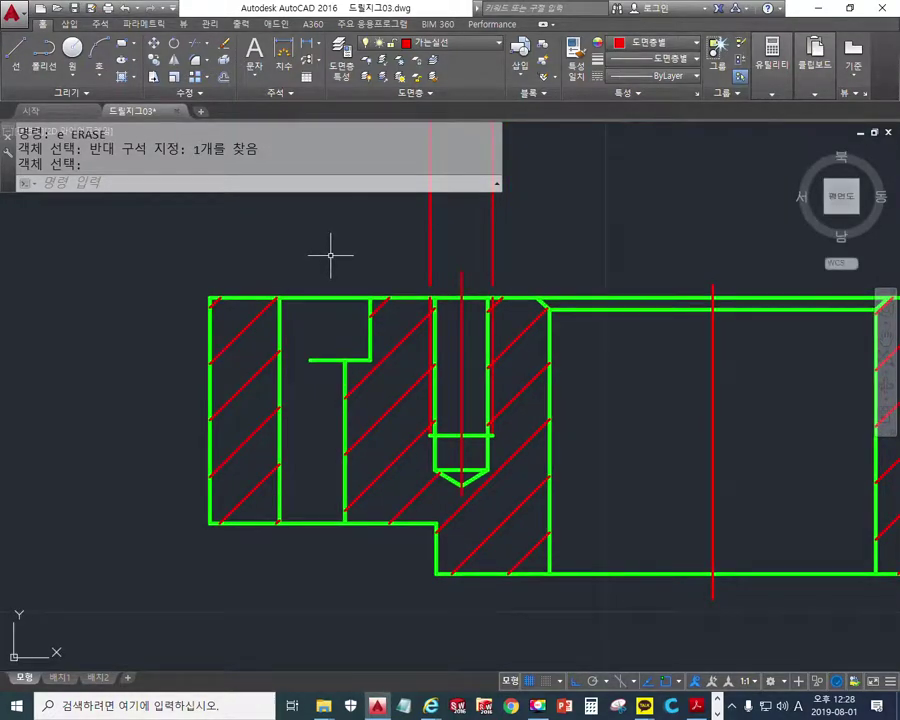
{"action": "type", "text": "o"}
{"action": "key", "text": "Return"}
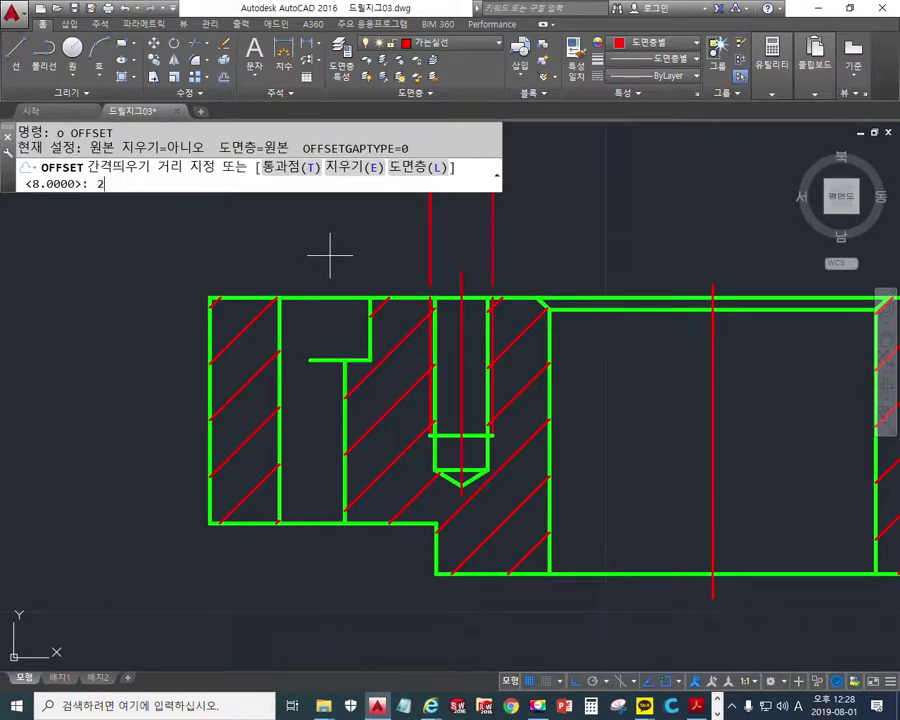
{"action": "key", "text": "Return"}
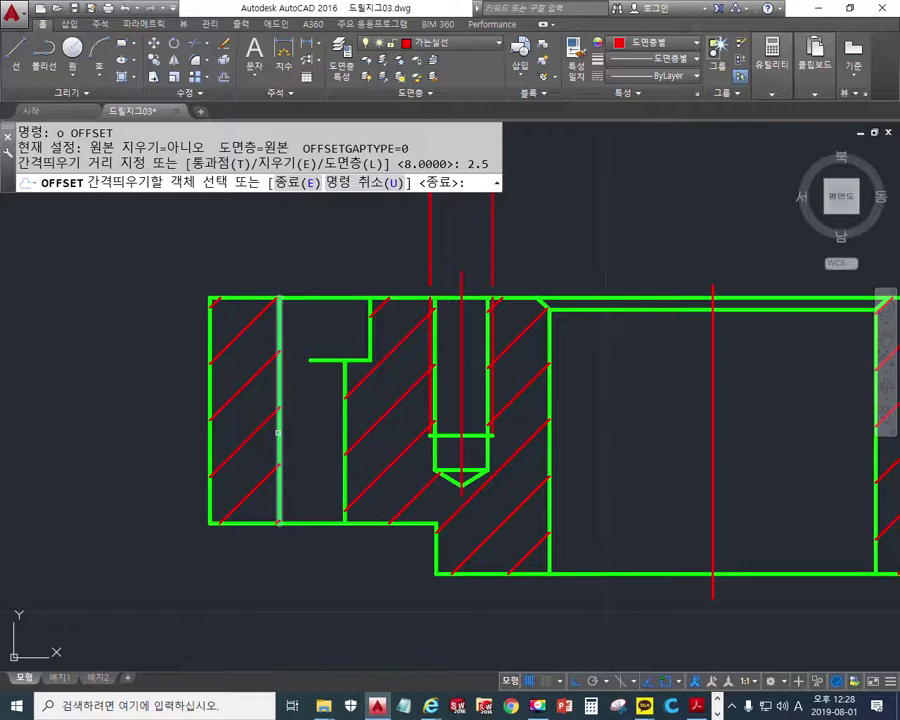
{"action": "left_click", "coordinate": [279, 431]}
{"action": "left_click", "coordinate": [335, 414]}
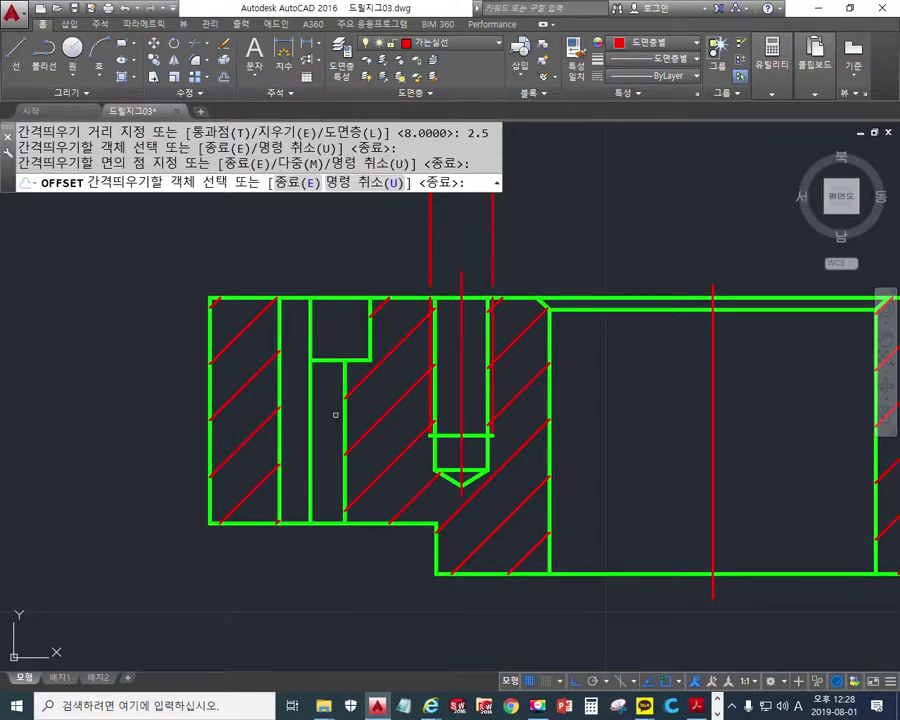
{"action": "key", "text": "Return"}
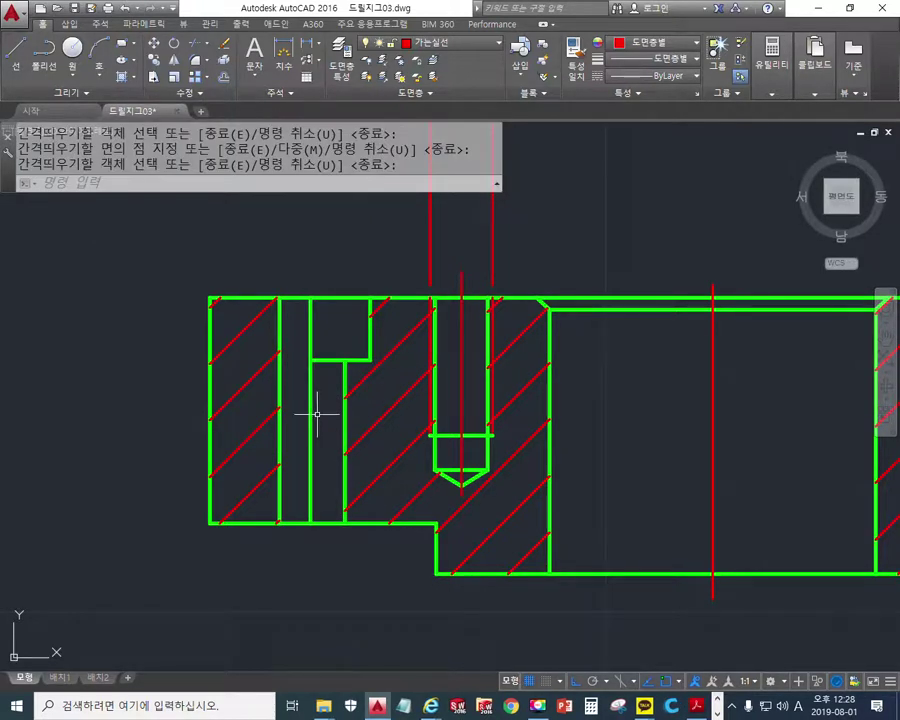
- Match the offset line's properties to the tapped hole's centreline
{"action": "type", "text": "ma"}
{"action": "key", "text": "Return"}
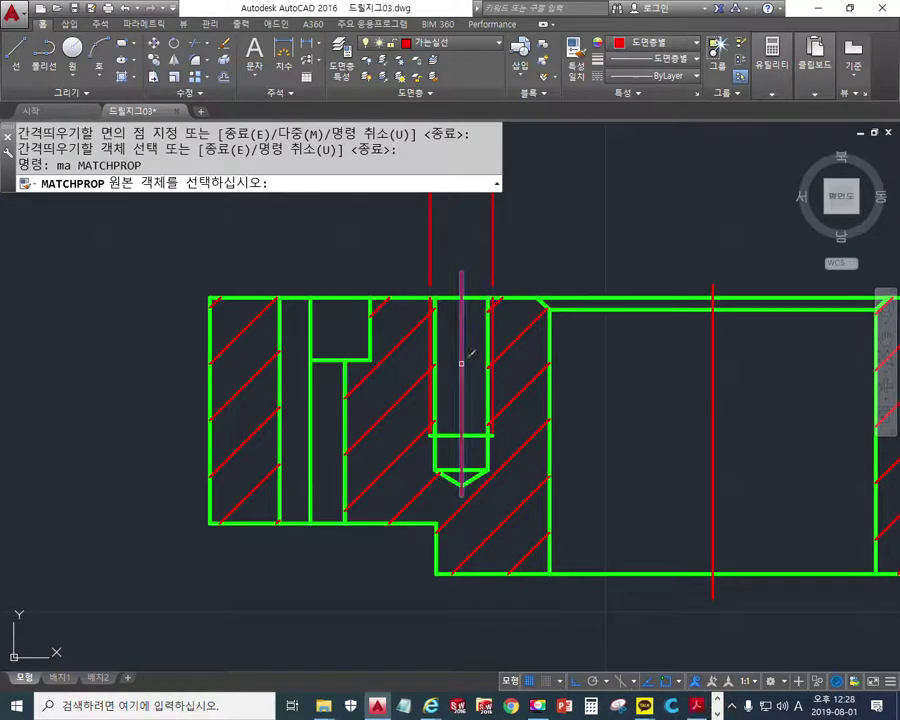
{"action": "left_click", "coordinate": [462, 353]}
{"action": "left_click", "coordinate": [325, 423]}
{"action": "left_click", "coordinate": [306, 410]}
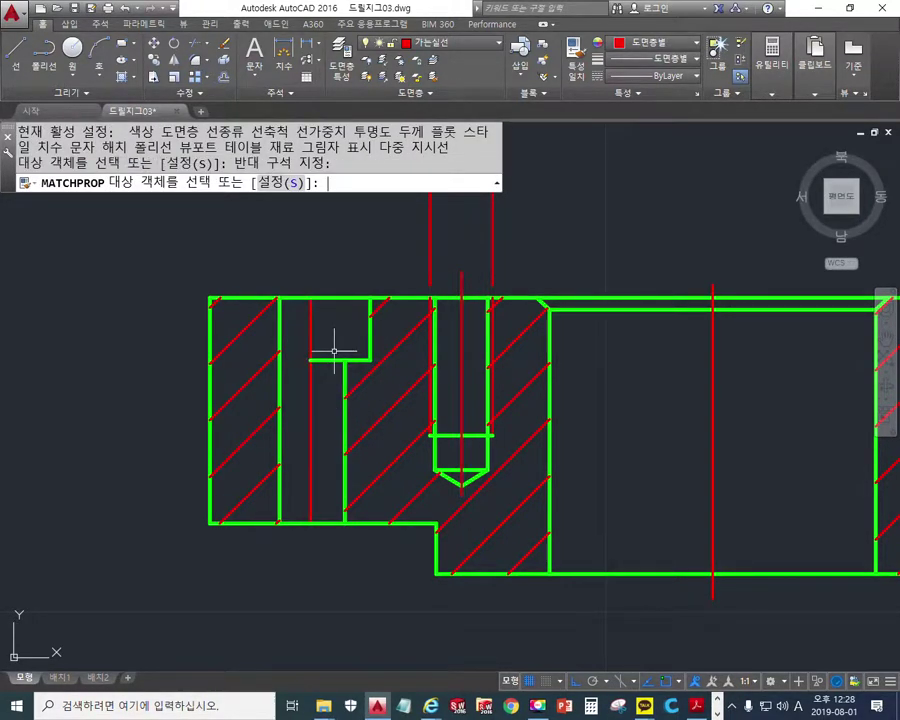
{"action": "key", "text": "Return"}
- Stretch the new centreline's two ends beyond the upper and lower edges of section A-A
{"action": "left_click", "coordinate": [312, 322]}
{"action": "left_click", "coordinate": [310, 298]}
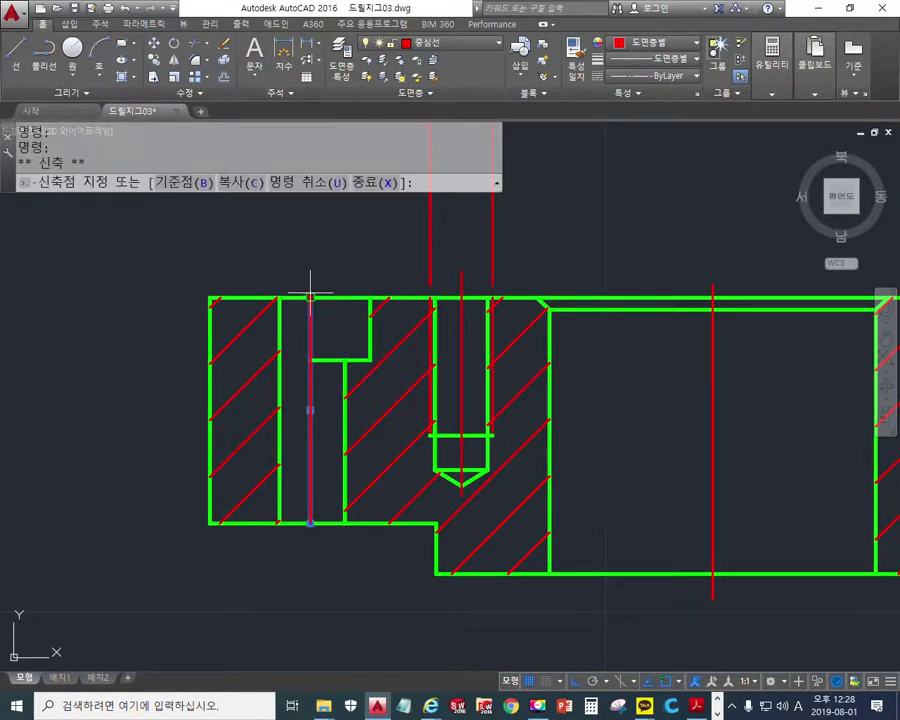
{"action": "left_click", "coordinate": [312, 235]}
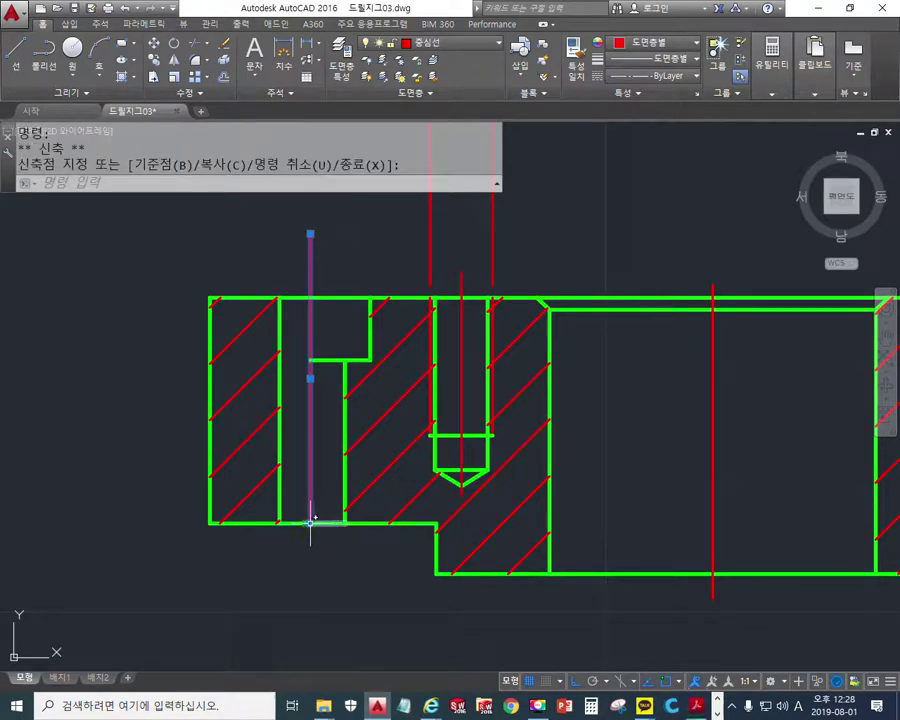
{"action": "left_click", "coordinate": [311, 562]}
{"action": "key", "text": "Escape"}
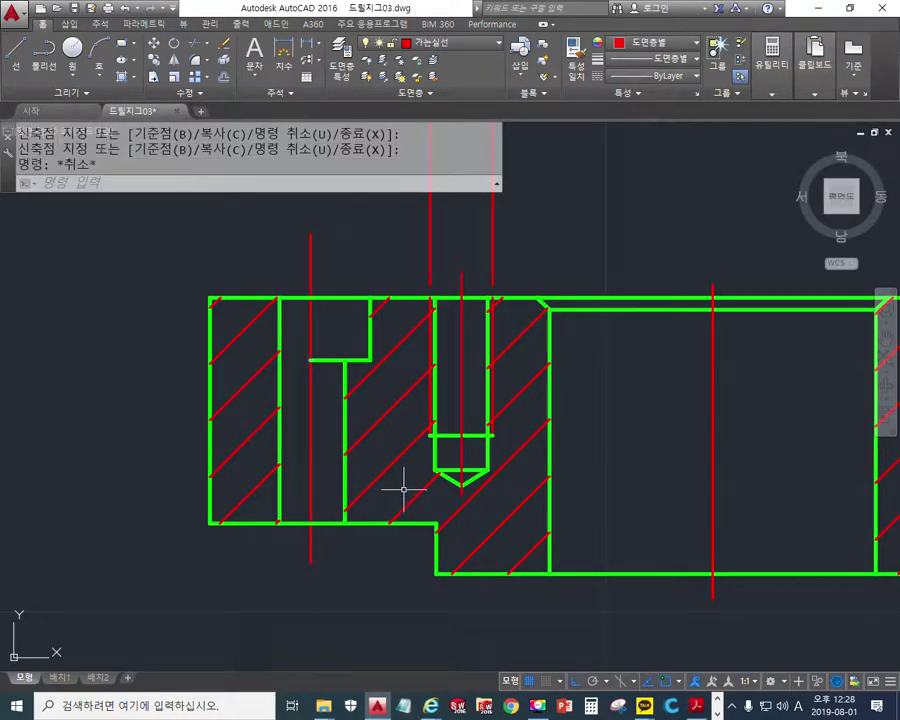
- Check the distance from the hole's left edge to its centreline with a linear dimension preview above the section, without placing it
{"action": "mouse_move", "coordinate": [408, 478]}
{"action": "middle_mouse_down"}
{"action": "mouse_move", "coordinate": [374, 478]}
{"action": "mouse_move", "coordinate": [380, 488]}
{"action": "middle_mouse_up"}
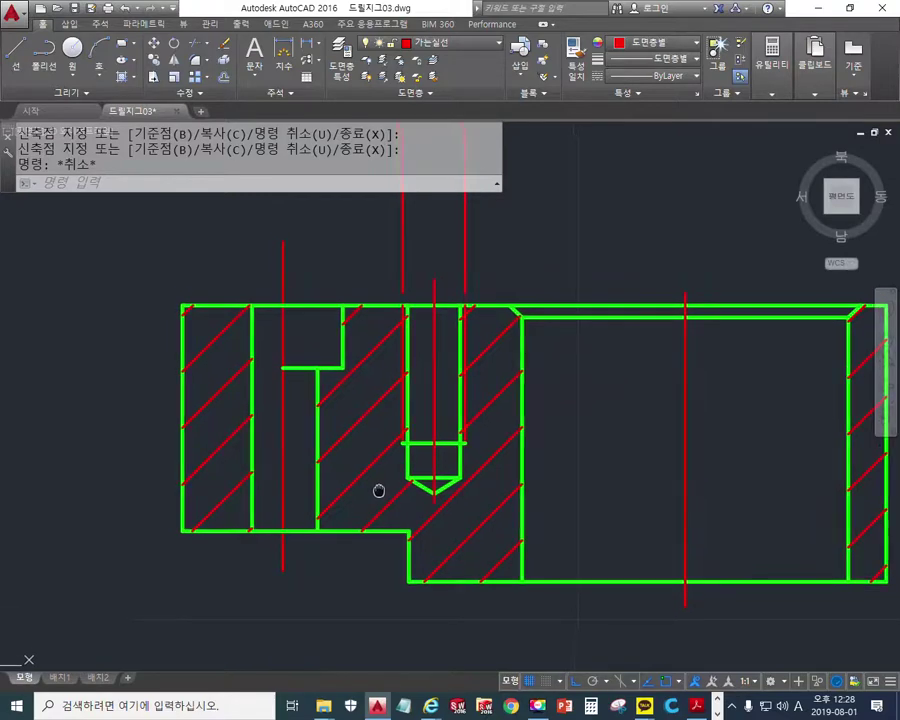
{"action": "left_click", "coordinate": [284, 50]}
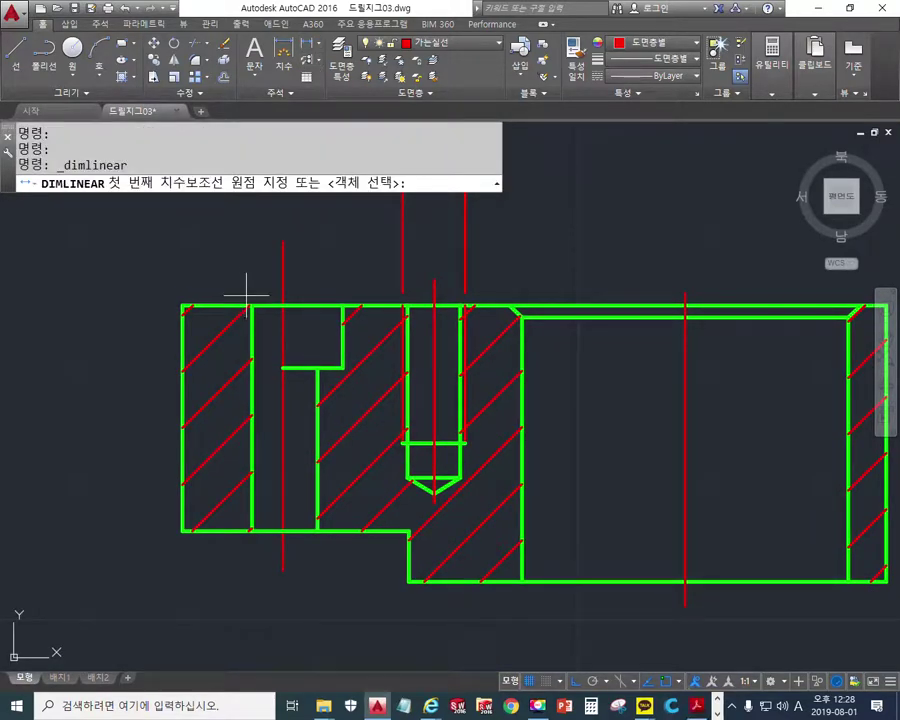
{"action": "left_click", "coordinate": [251, 305]}
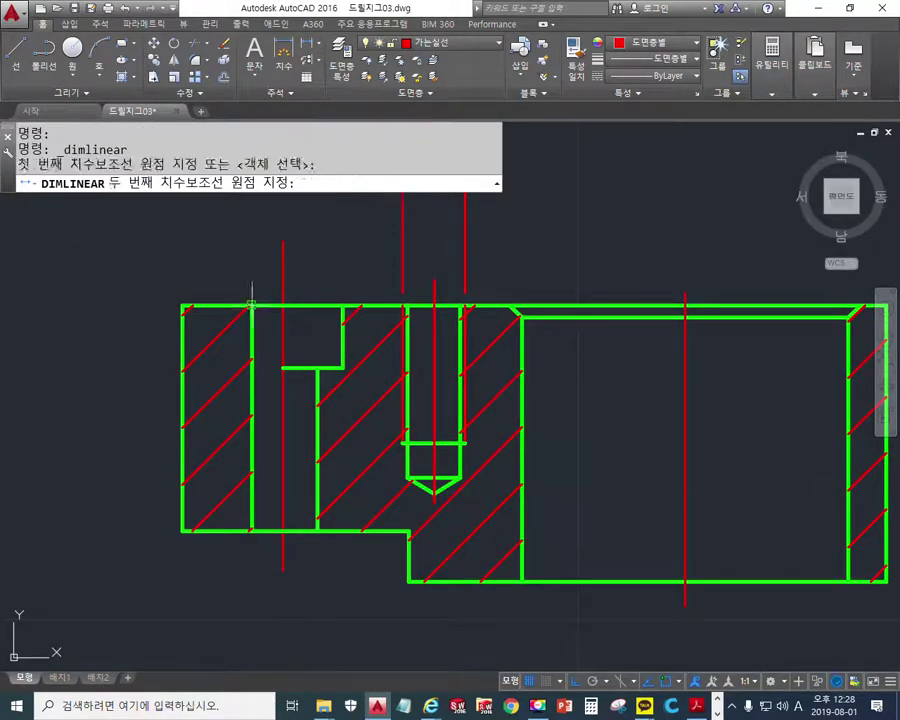
{"action": "left_click", "coordinate": [284, 242]}
{"action": "middle_click_drag", "start_coordinate": [255, 222], "coordinate": [261, 295]}
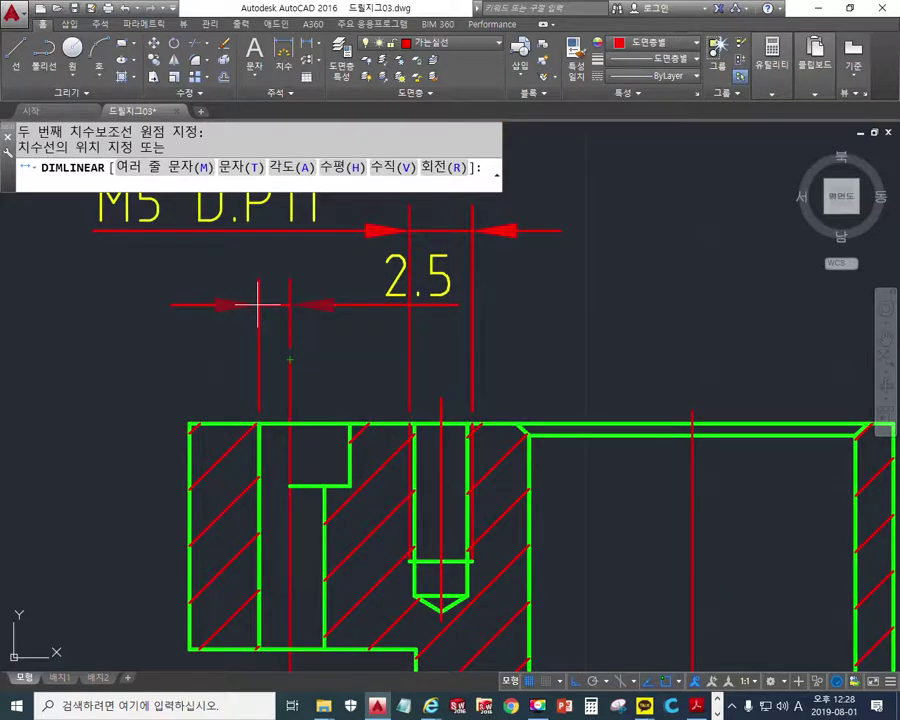
{"action": "key", "text": "Escape"}
- Check the distances from the centreline to the hole's right and left edges with linear dimension previews below the section, placing neither
{"action": "middle_click_drag", "start_coordinate": [266, 488], "coordinate": [294, 448]}
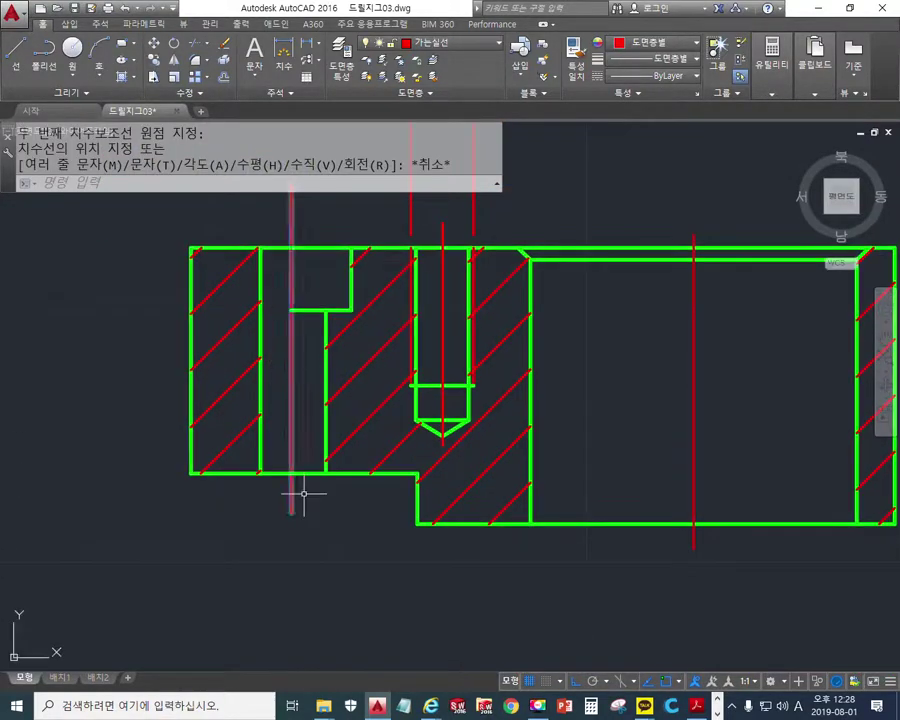
{"action": "key", "text": "Return"}
{"action": "left_click", "coordinate": [292, 505]}
{"action": "left_click", "coordinate": [324, 476]}
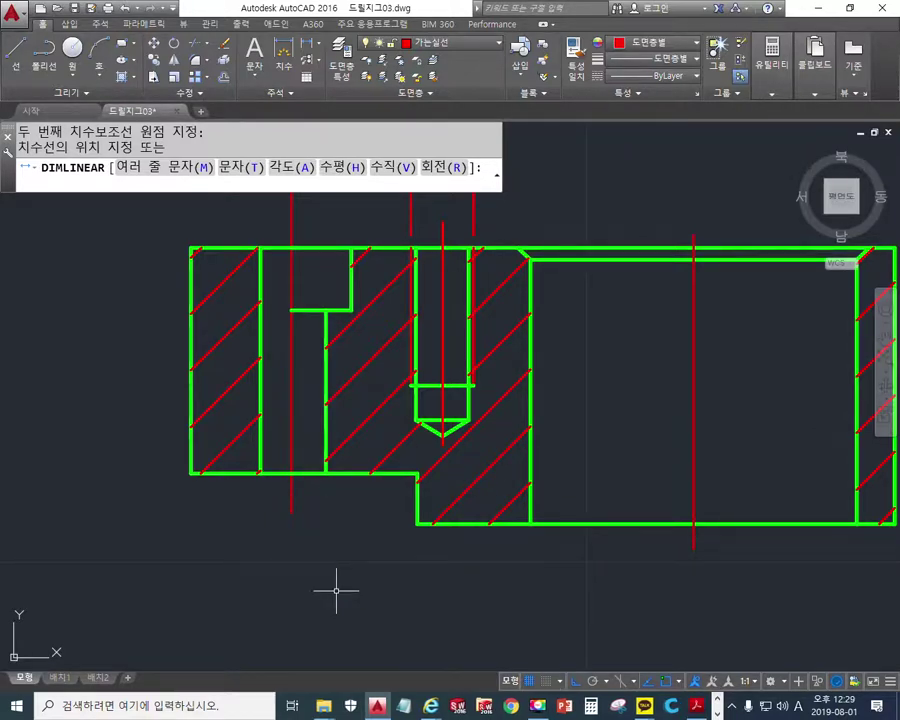
{"action": "key", "text": "Escape"}
{"action": "key", "text": "space"}
{"action": "left_click", "coordinate": [260, 475]}
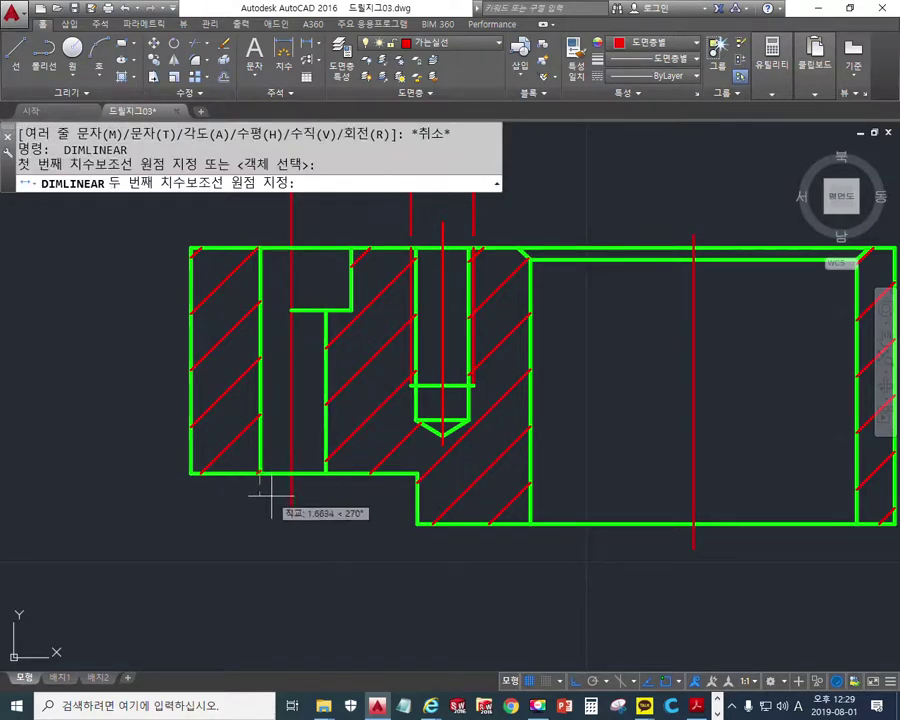
{"action": "left_click", "coordinate": [291, 511]}
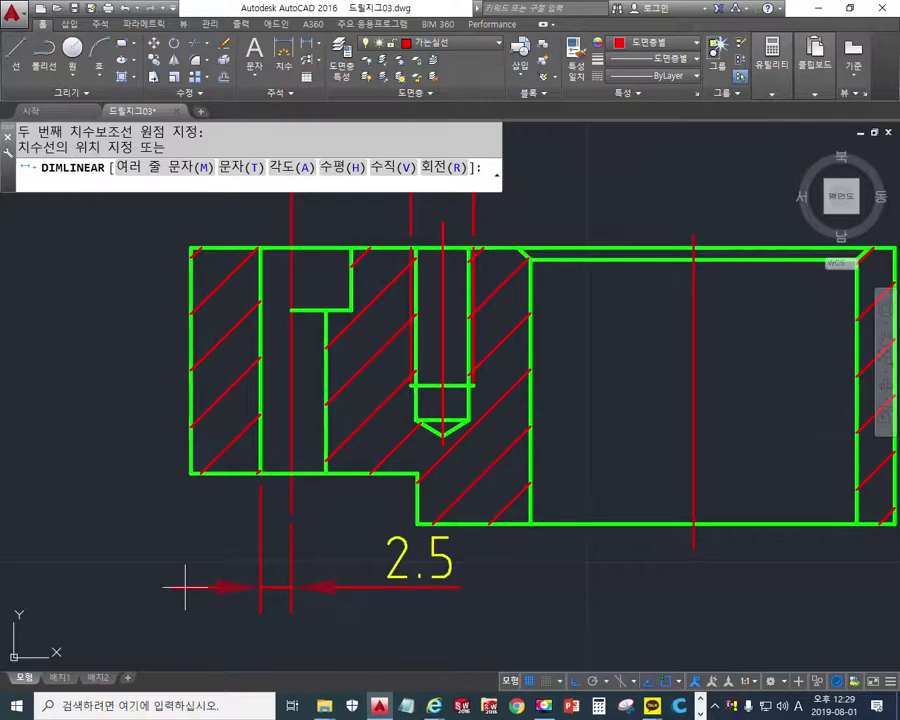
{"action": "key", "text": "Escape"}
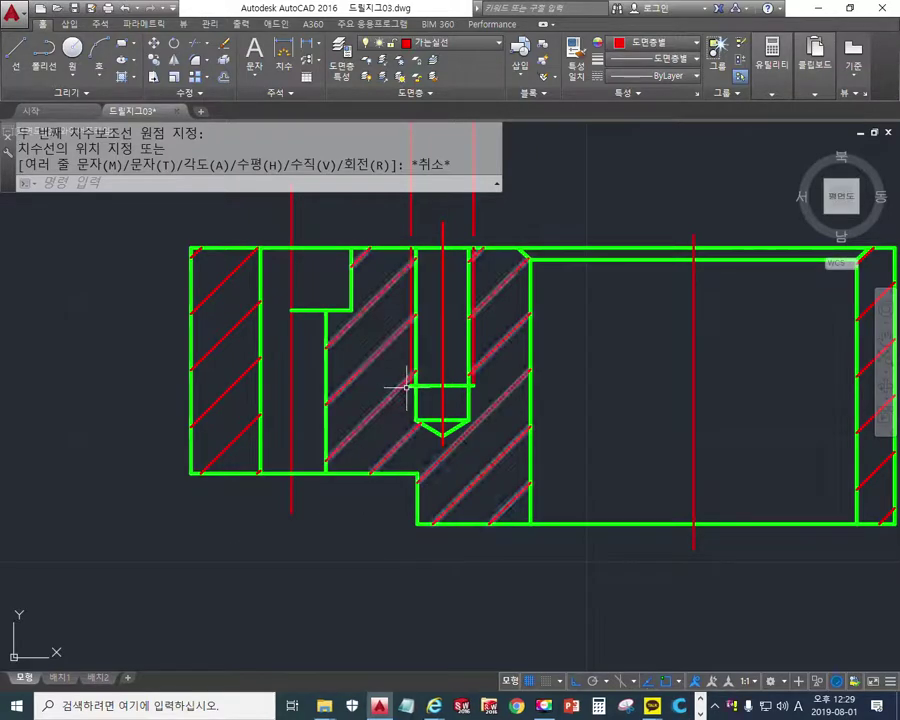
- Examine the finished bush holder drawing on the full sheet, including its 2xC3 chamfer note and 32g6 width dimension
{"action": "scroll", "coordinate": [338, 378], "scroll_direction": "down", "scroll_amount": 5}
{"action": "mouse_move", "coordinate": [477, 423]}
{"action": "middle_mouse_down"}
{"action": "mouse_move", "coordinate": [428, 462]}
{"action": "mouse_move", "coordinate": [388, 478]}
{"action": "middle_mouse_up"}
{"action": "scroll", "coordinate": [388, 478], "scroll_direction": "down", "scroll_amount": 2}
{"action": "middle_click_drag", "start_coordinate": [539, 432], "coordinate": [233, 444]}
{"action": "scroll", "coordinate": [558, 430], "scroll_direction": "down", "scroll_amount": 4}
{"action": "middle_click_drag", "start_coordinate": [613, 432], "coordinate": [414, 460]}
{"action": "scroll", "coordinate": [414, 460], "scroll_direction": "up", "scroll_amount": 5}
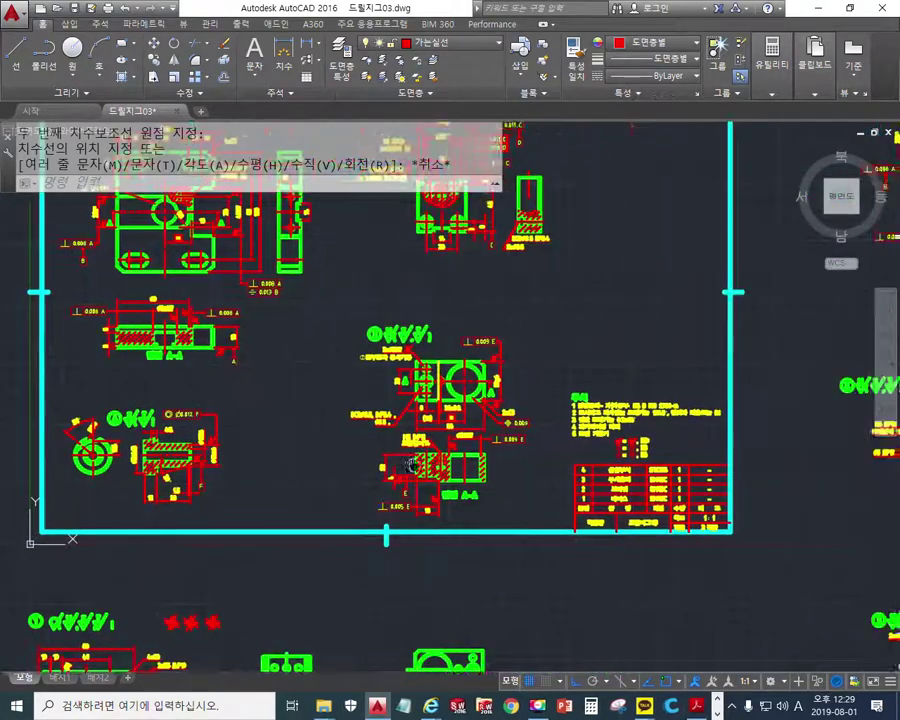
{"action": "scroll", "coordinate": [440, 430], "scroll_direction": "up", "scroll_amount": 4}
{"action": "mouse_move", "coordinate": [388, 404]}
{"action": "middle_mouse_down"}
{"action": "mouse_move", "coordinate": [430, 419]}
{"action": "mouse_move", "coordinate": [423, 426]}
{"action": "middle_mouse_up"}
{"action": "mouse_move", "coordinate": [406, 576]}
{"action": "middle_mouse_down"}
{"action": "mouse_move", "coordinate": [402, 384]}
{"action": "mouse_move", "coordinate": [285, 391]}
{"action": "middle_mouse_up"}
{"action": "middle_click_drag", "start_coordinate": [443, 306], "coordinate": [475, 473]}
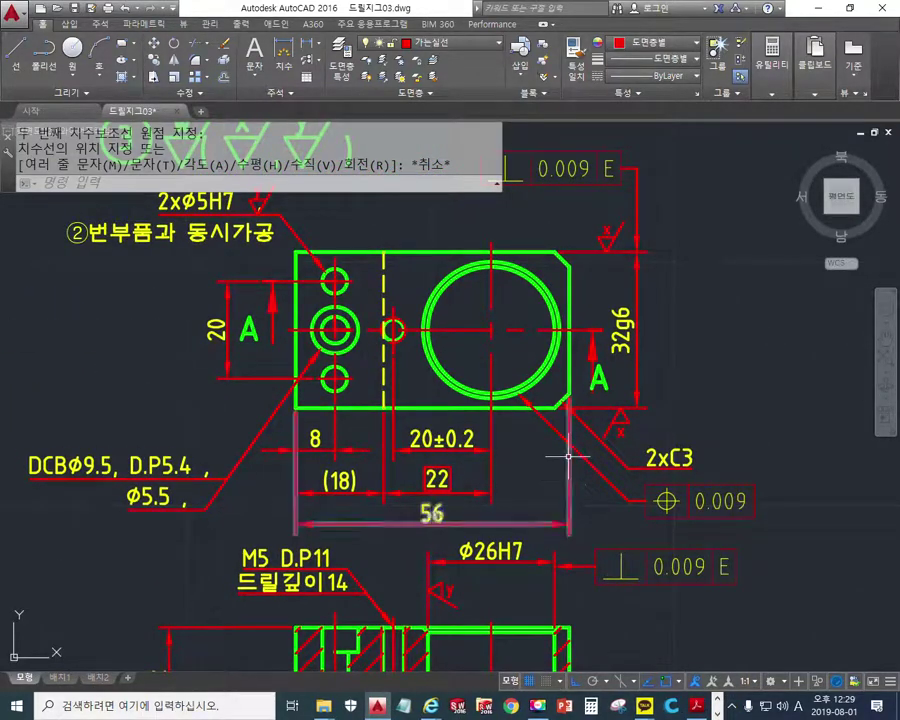
{"action": "middle_click_drag", "start_coordinate": [566, 464], "coordinate": [486, 464]}
{"action": "middle_click_drag", "start_coordinate": [603, 492], "coordinate": [617, 515]}
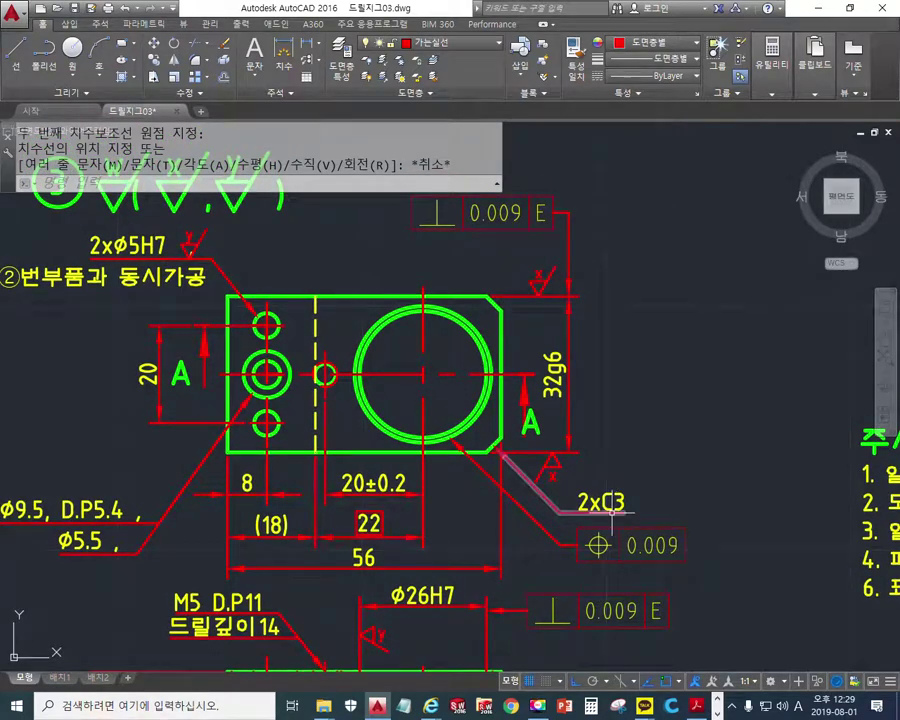
{"action": "middle_click_drag", "start_coordinate": [430, 362], "coordinate": [435, 345]}
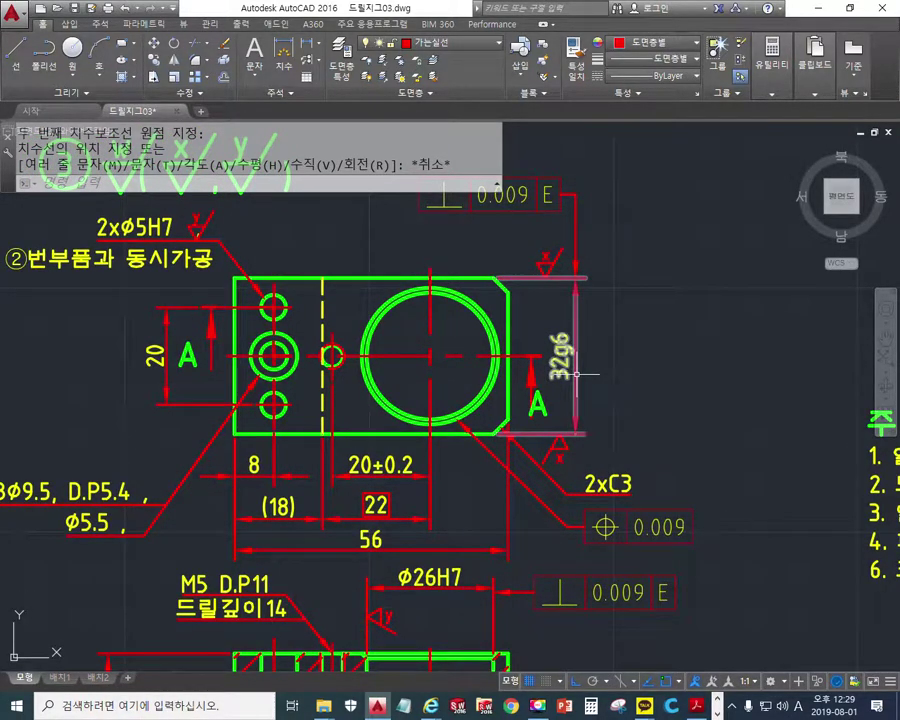
{"action": "mouse_move", "coordinate": [576, 374]}
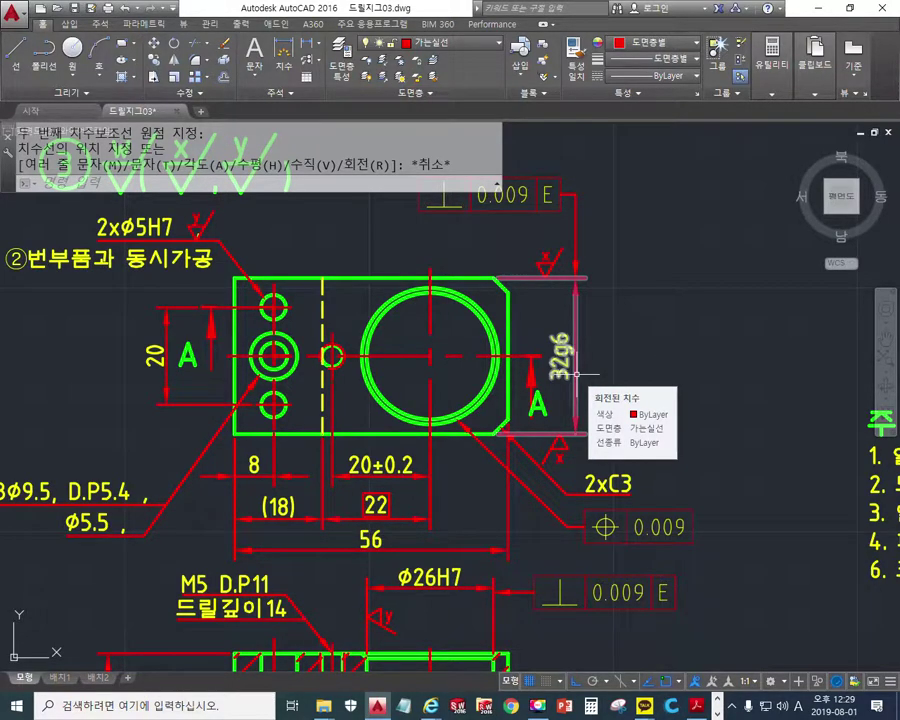
- Compare the bush holder's 32g6 width with the 32H7 slot of the mating part and return to the holder's plan view
{"action": "scroll", "coordinate": [575, 375], "scroll_direction": "down", "scroll_amount": 3}
{"action": "middle_click_drag", "start_coordinate": [260, 465], "coordinate": [503, 433]}
{"action": "scroll", "coordinate": [535, 353], "scroll_direction": "down", "scroll_amount": 2}
{"action": "scroll", "coordinate": [583, 364], "scroll_direction": "up", "scroll_amount": 8}
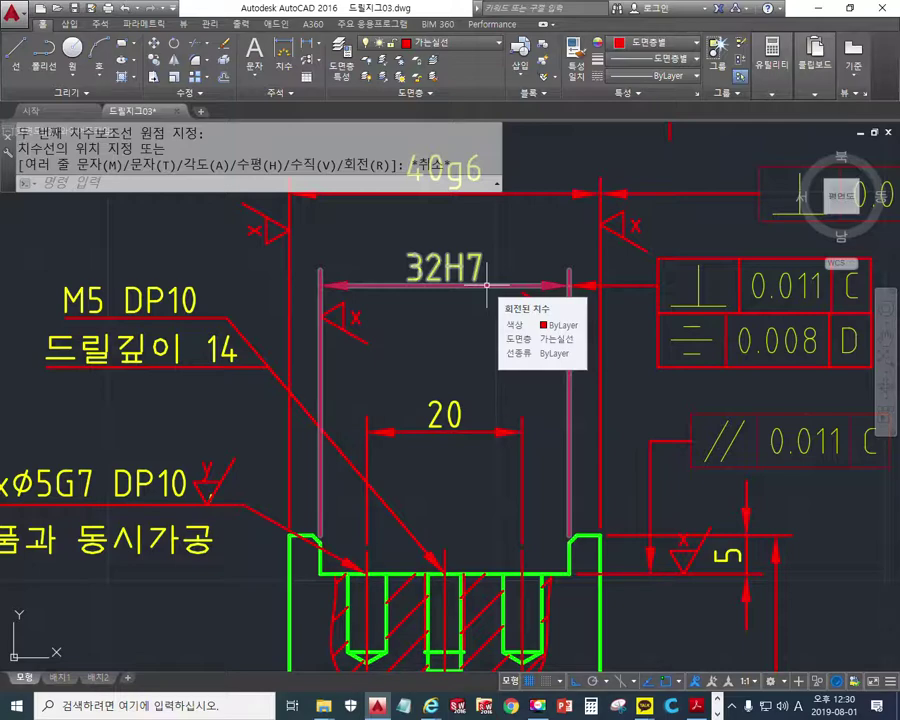
{"action": "scroll", "coordinate": [487, 285], "scroll_direction": "down", "scroll_amount": 4}
{"action": "middle_click_drag", "start_coordinate": [480, 660], "coordinate": [490, 300]}
{"action": "scroll", "coordinate": [498, 404], "scroll_direction": "up", "scroll_amount": 3}
{"action": "scroll", "coordinate": [500, 404], "scroll_direction": "up", "scroll_amount": 3}
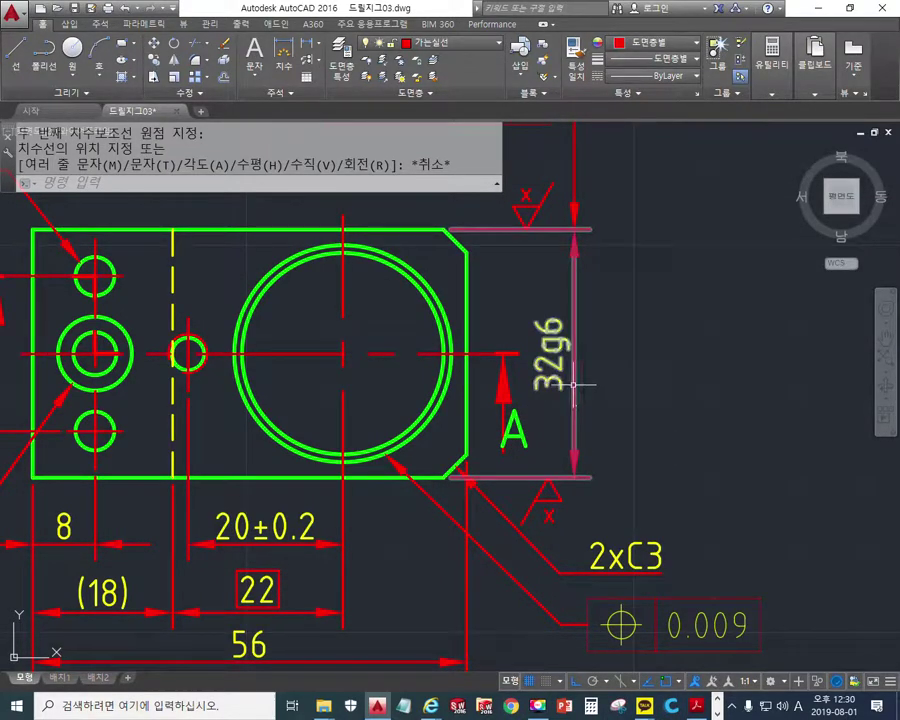
{"action": "mouse_move", "coordinate": [573, 383]}
{"action": "middle_click_drag", "start_coordinate": [585, 248], "coordinate": [587, 257]}
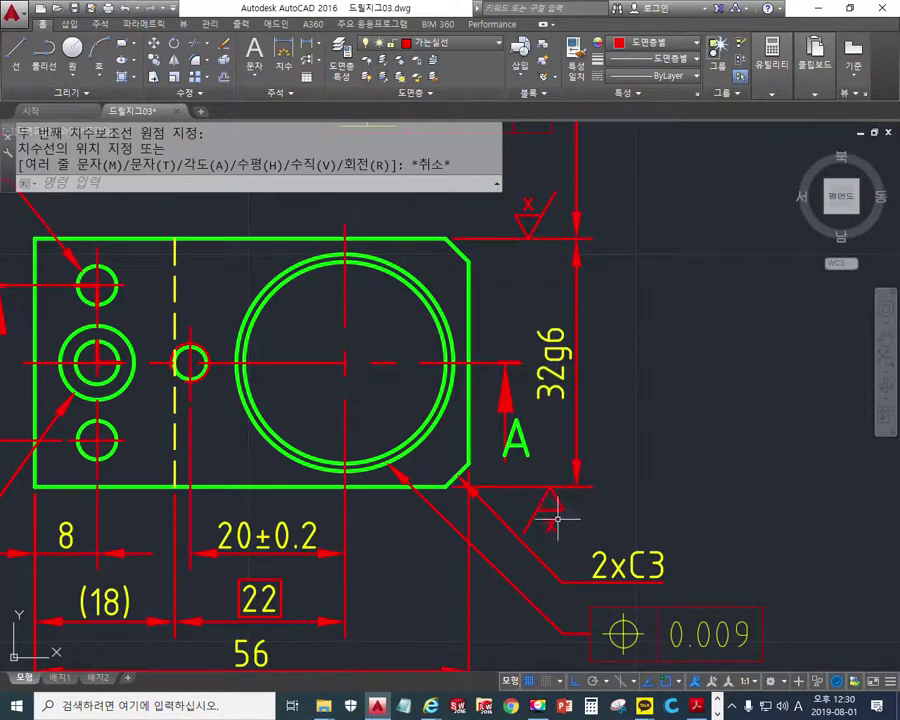
- Underline section A-A's lower face freehand with the screen pen and clear the stroke
{"action": "scroll", "coordinate": [630, 430], "scroll_direction": "down", "scroll_amount": 4}
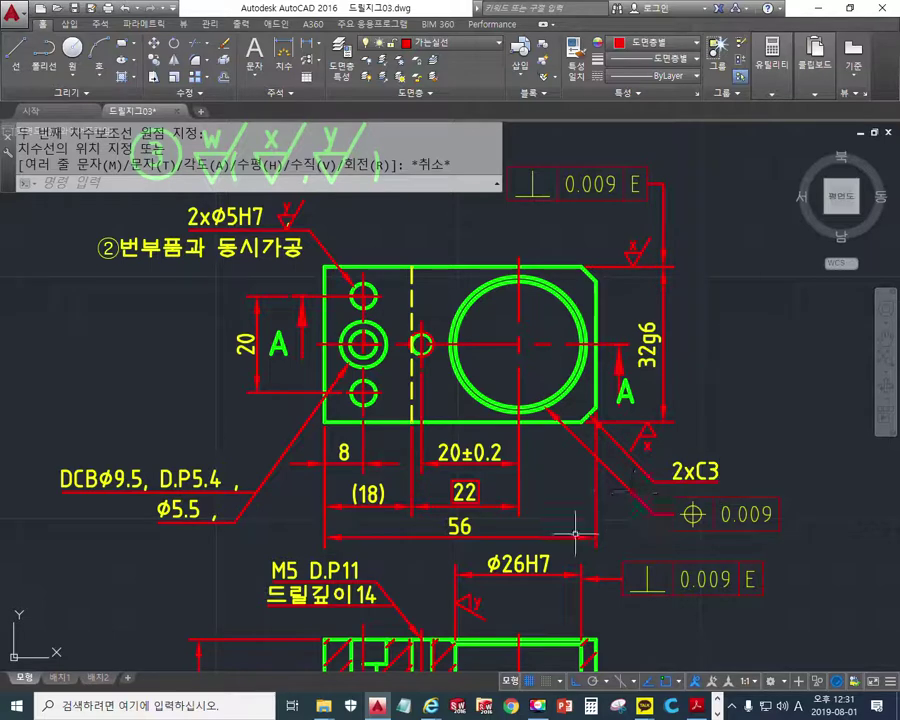
{"action": "middle_click_drag", "start_coordinate": [575, 533], "coordinate": [579, 498]}
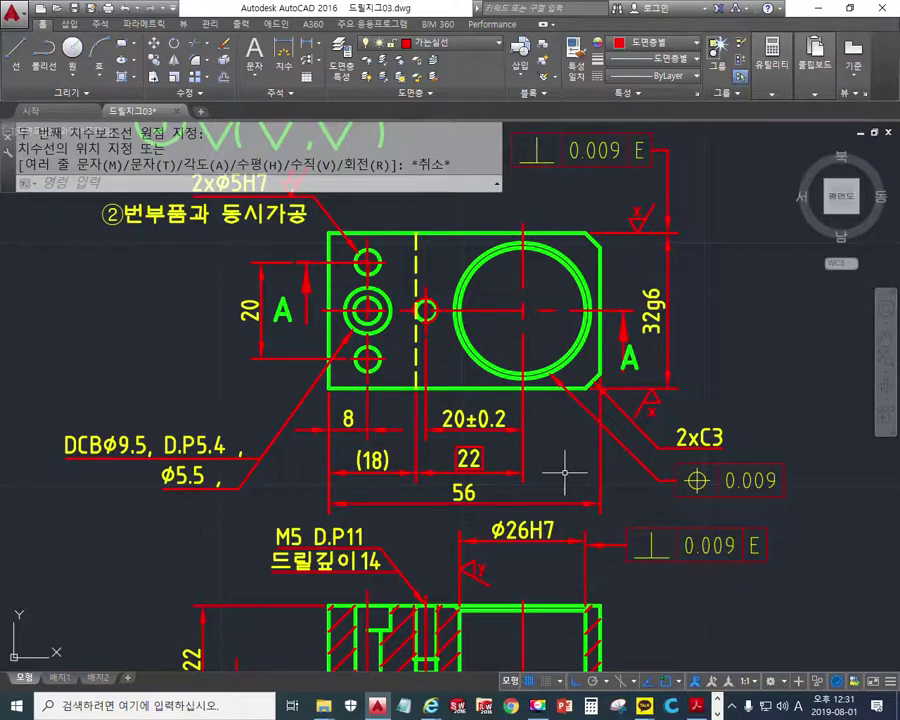
{"action": "middle_click_drag", "start_coordinate": [565, 473], "coordinate": [577, 303]}
{"action": "middle_click_drag", "start_coordinate": [479, 523], "coordinate": [511, 472]}
{"action": "scroll", "coordinate": [436, 468], "scroll_direction": "up", "scroll_amount": 3}
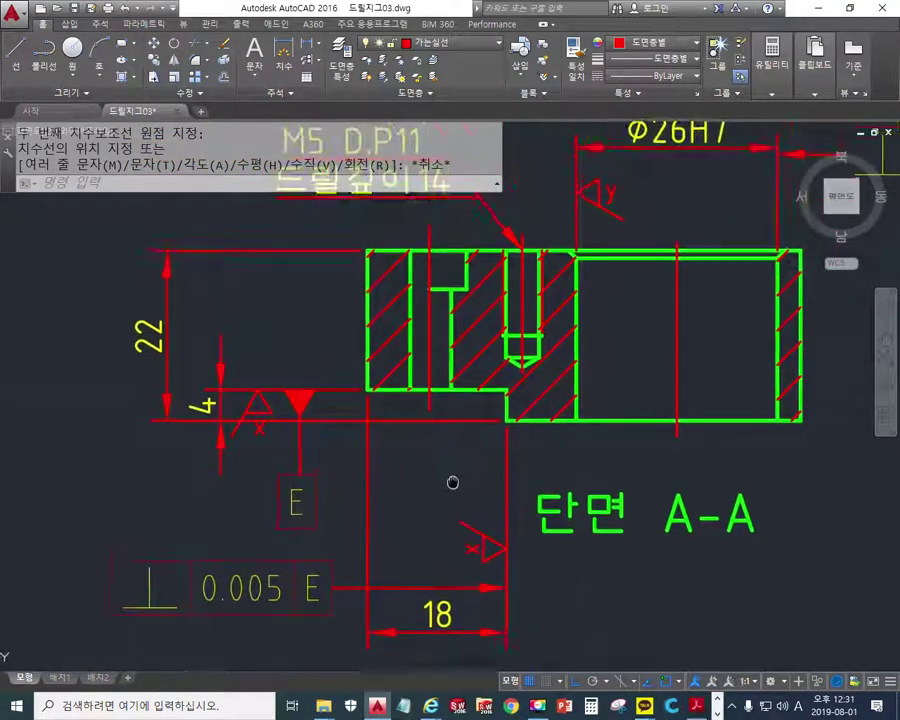
{"action": "key", "text": "F9"}
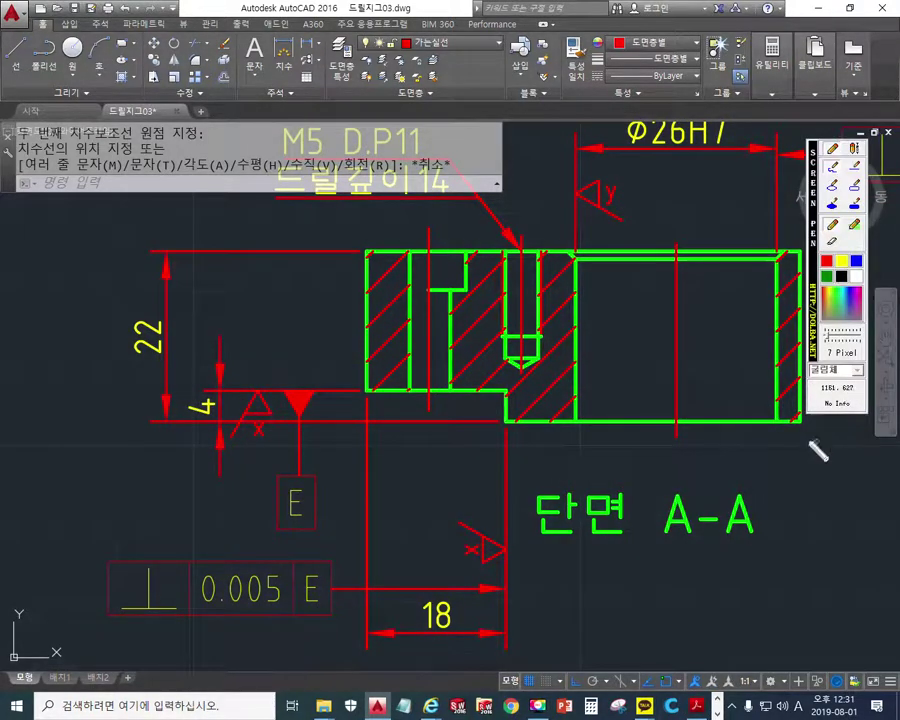
{"action": "mouse_move", "coordinate": [810, 431]}
{"action": "left_mouse_down"}
{"action": "mouse_move", "coordinate": [512, 430]}
{"action": "mouse_move", "coordinate": [440, 446]}
{"action": "left_mouse_up"}
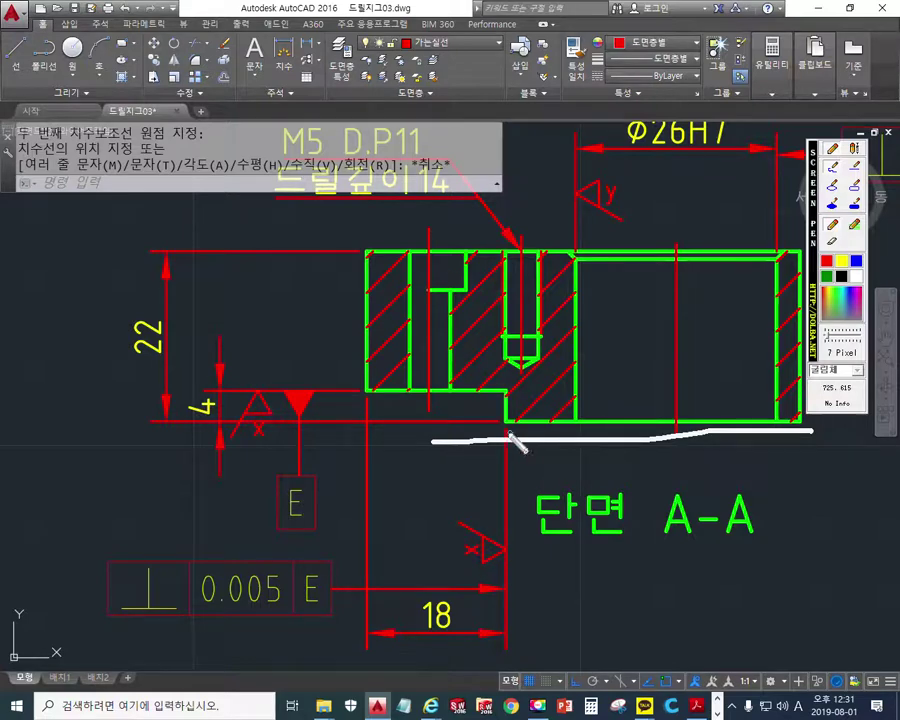
{"action": "key", "text": "F9"}
- Trace section A-A's datum E face and vertical step face, circle the 0.005 perpendicularity frame and 4 height, cross the step corner, and clear the marks
{"action": "key", "text": "F9"}
{"action": "left_click_drag", "start_coordinate": [512, 387], "coordinate": [172, 385]}
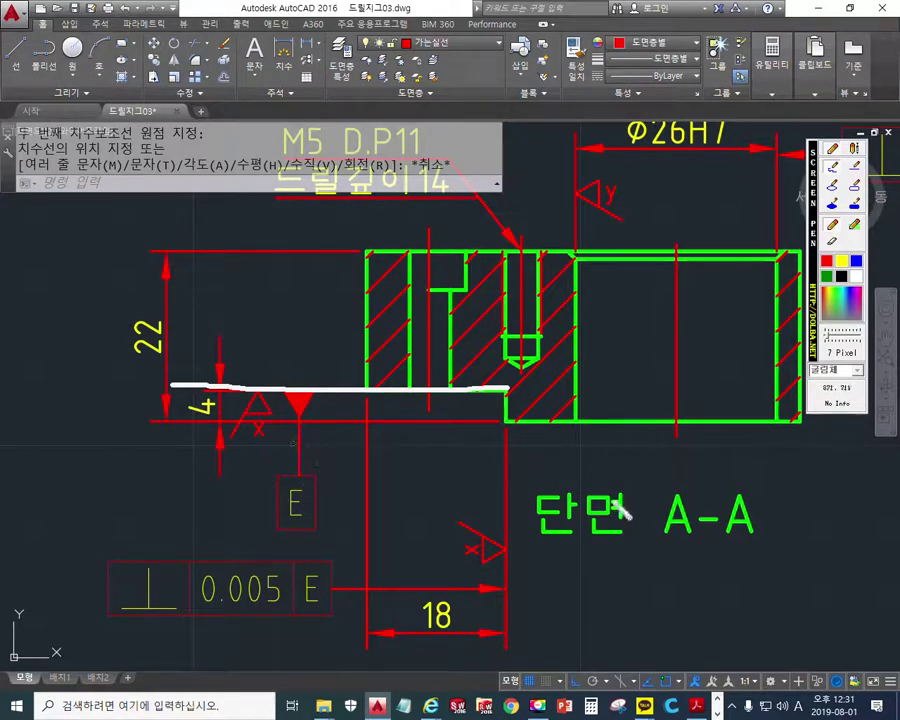
{"action": "left_click_drag", "start_coordinate": [507, 390], "coordinate": [502, 649]}
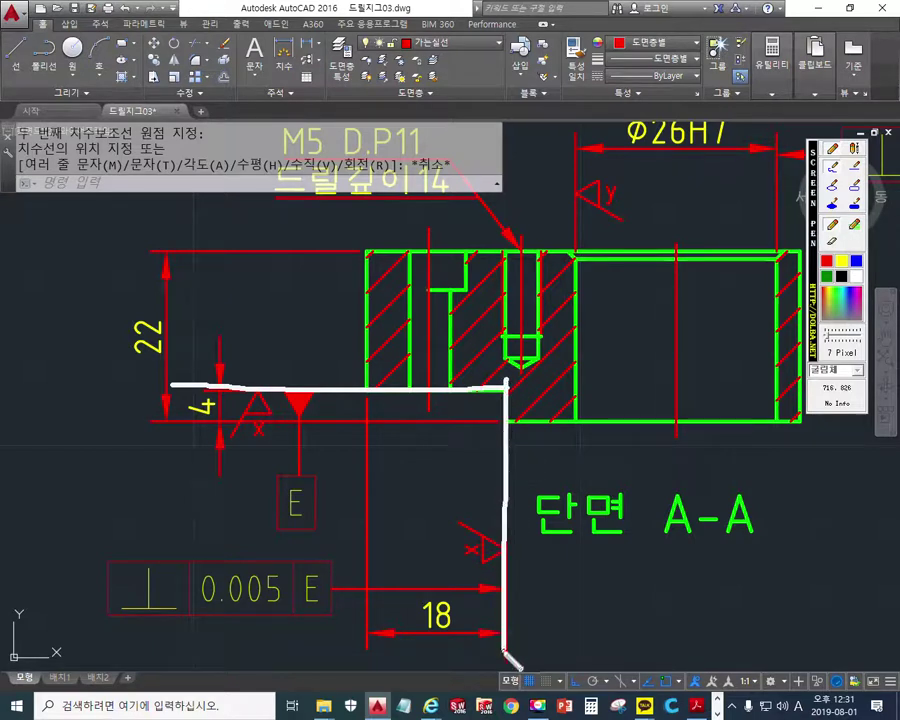
{"action": "mouse_move", "coordinate": [333, 615]}
{"action": "left_mouse_down"}
{"action": "mouse_move", "coordinate": [92, 588]}
{"action": "mouse_move", "coordinate": [333, 585]}
{"action": "mouse_move", "coordinate": [333, 618]}
{"action": "left_mouse_up"}
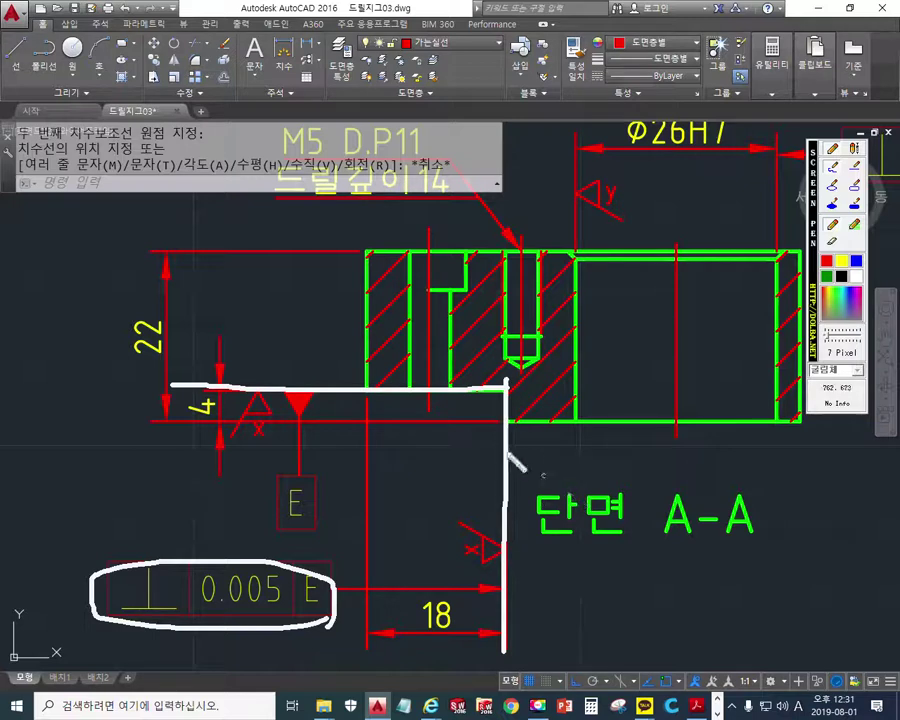
{"action": "mouse_move", "coordinate": [222, 440]}
{"action": "left_mouse_down"}
{"action": "mouse_move", "coordinate": [201, 447]}
{"action": "mouse_move", "coordinate": [245, 410]}
{"action": "mouse_move", "coordinate": [224, 458]}
{"action": "left_mouse_up"}
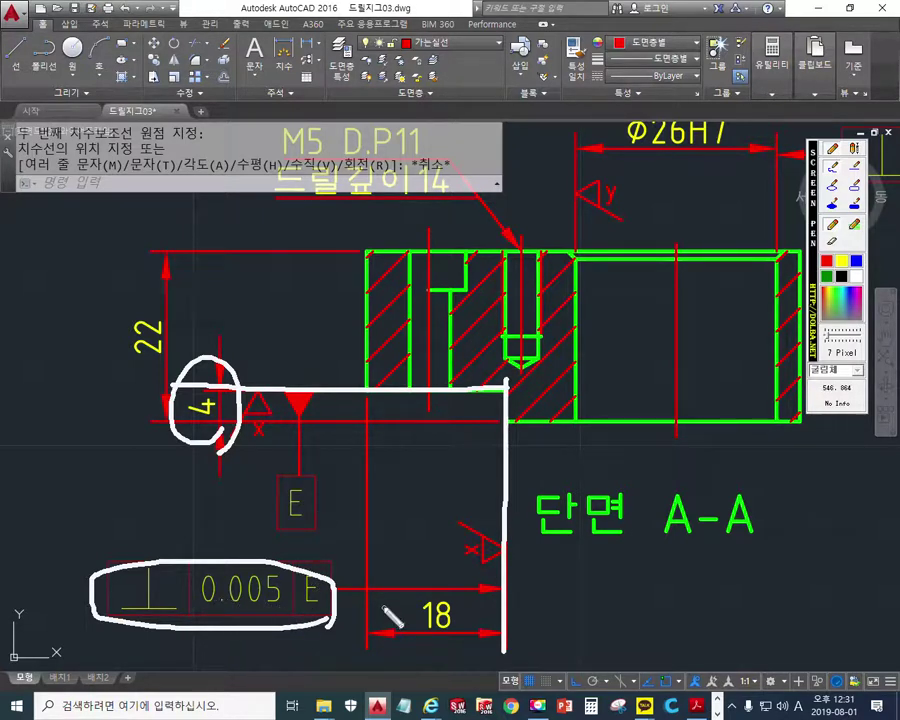
{"action": "mouse_move", "coordinate": [506, 381]}
{"action": "left_mouse_down"}
{"action": "mouse_move", "coordinate": [486, 440]}
{"action": "mouse_move", "coordinate": [518, 452]}
{"action": "left_mouse_up"}
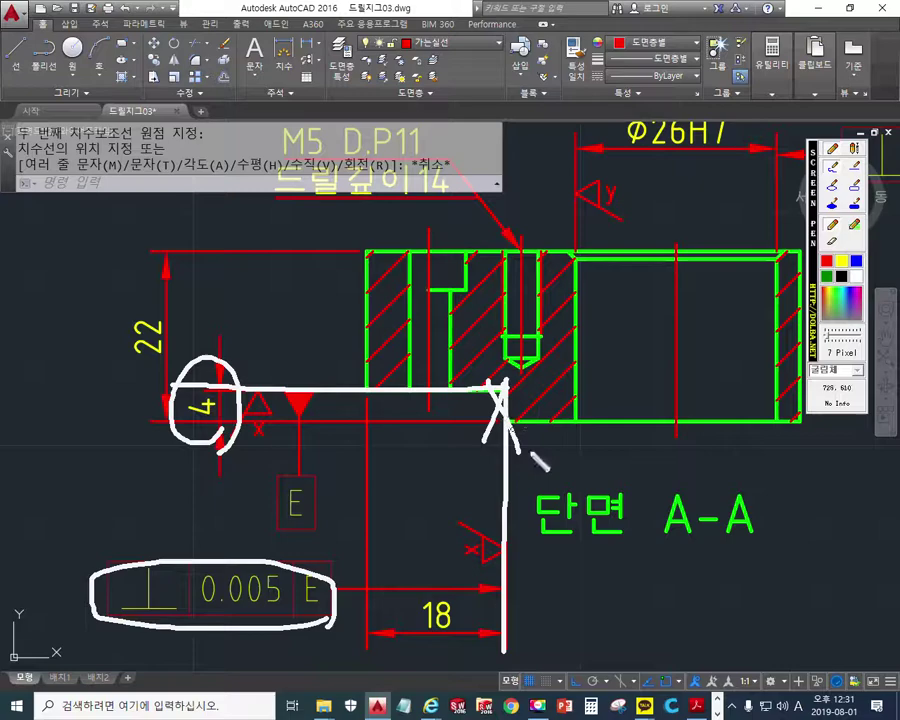
{"action": "key", "text": "Escape"}
- Switch to the KS standard PDF, mark the IT5 tolerance for sizes over 3 up to 6, and return to the AutoCAD drawing
{"action": "left_click", "coordinate": [697, 705]}
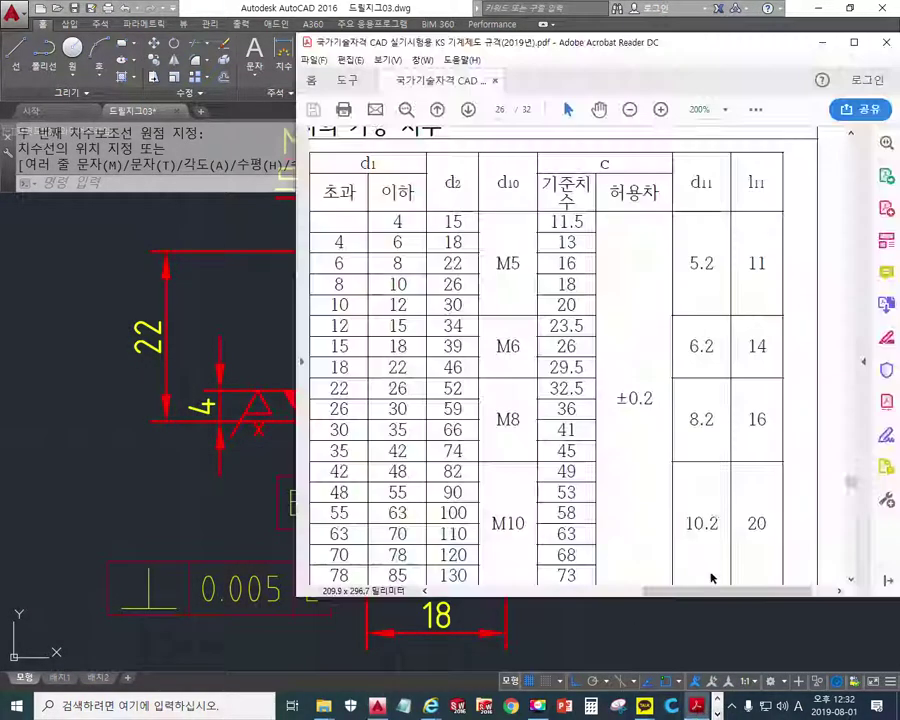
{"action": "scroll", "coordinate": [643, 369], "scroll_direction": "down", "scroll_amount": 4, "text": "ctrl"}
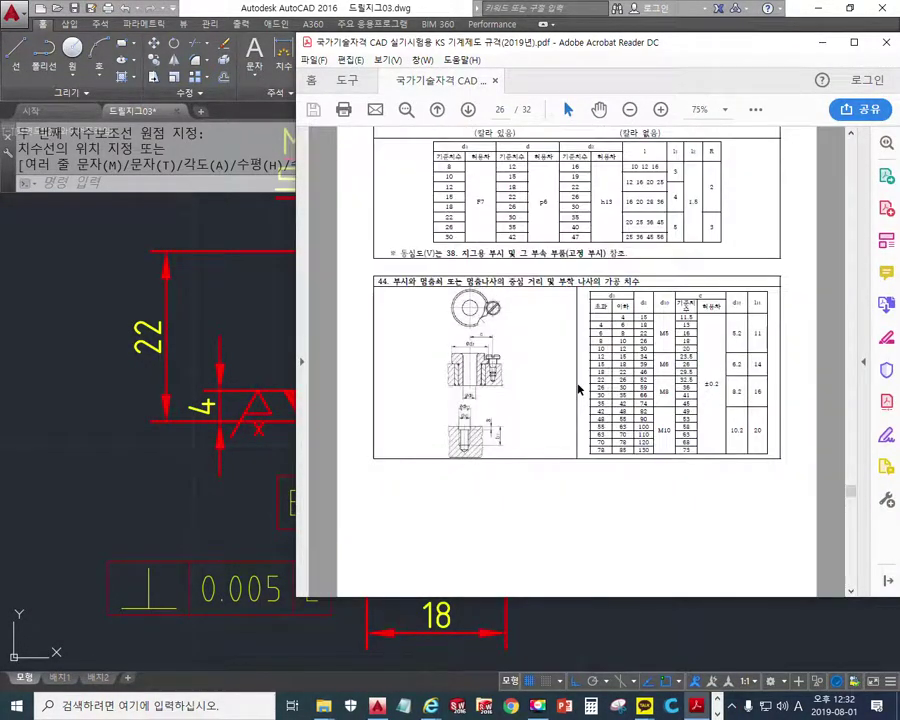
{"action": "left_click_drag", "start_coordinate": [852, 491], "coordinate": [852, 176]}
{"action": "scroll", "coordinate": [528, 270], "scroll_direction": "up", "scroll_amount": 3, "text": "ctrl"}
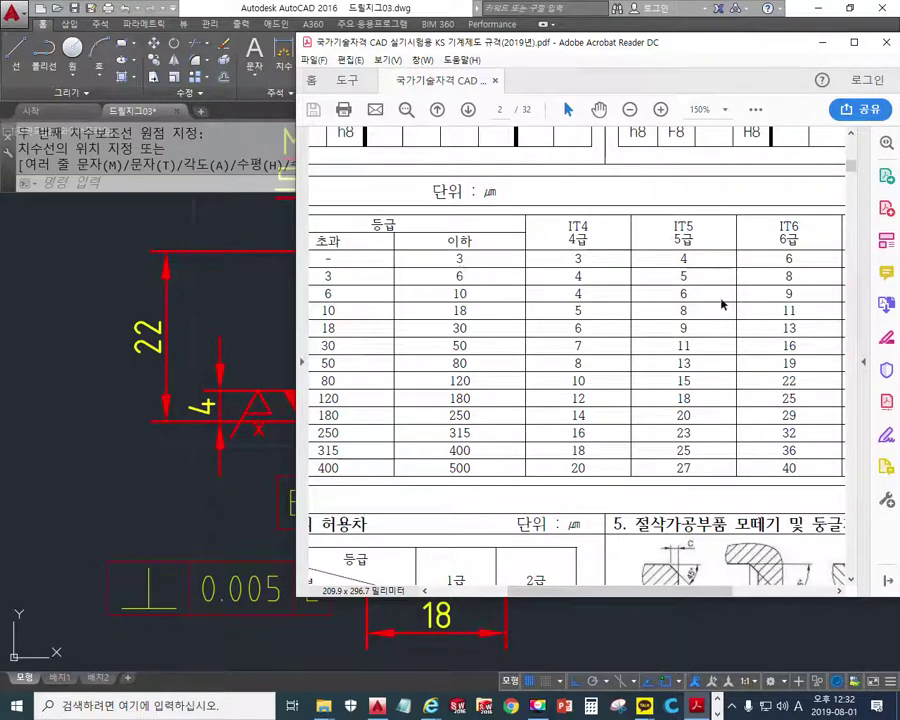
{"action": "key", "text": "F12"}
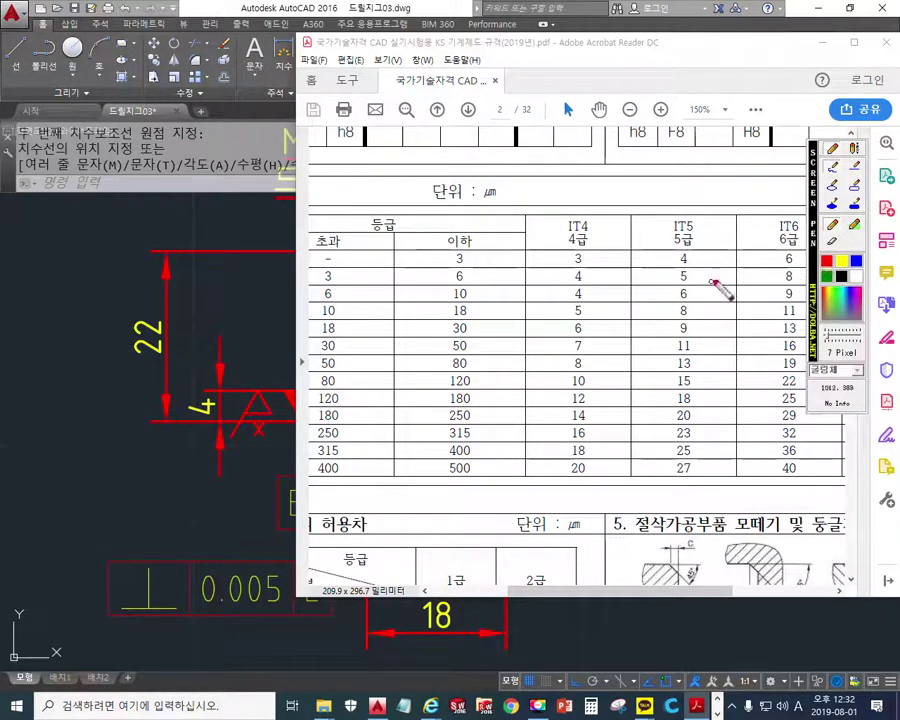
{"action": "left_click_drag", "start_coordinate": [688, 292], "coordinate": [658, 294]}
{"action": "left_click_drag", "start_coordinate": [307, 298], "coordinate": [728, 300]}
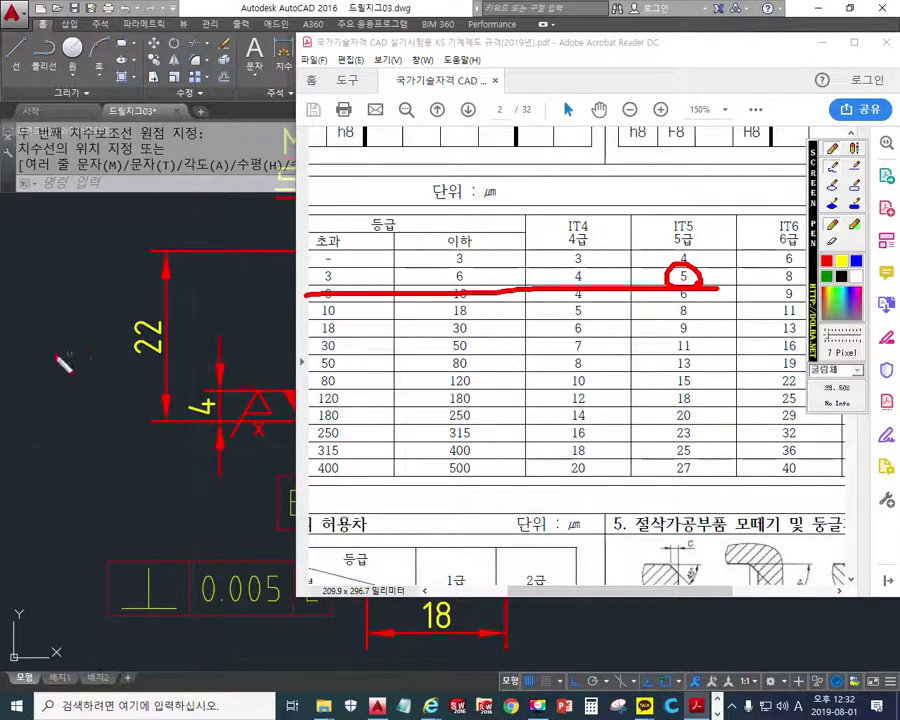
{"action": "key", "text": "Escape"}
{"action": "left_click", "coordinate": [115, 428]}
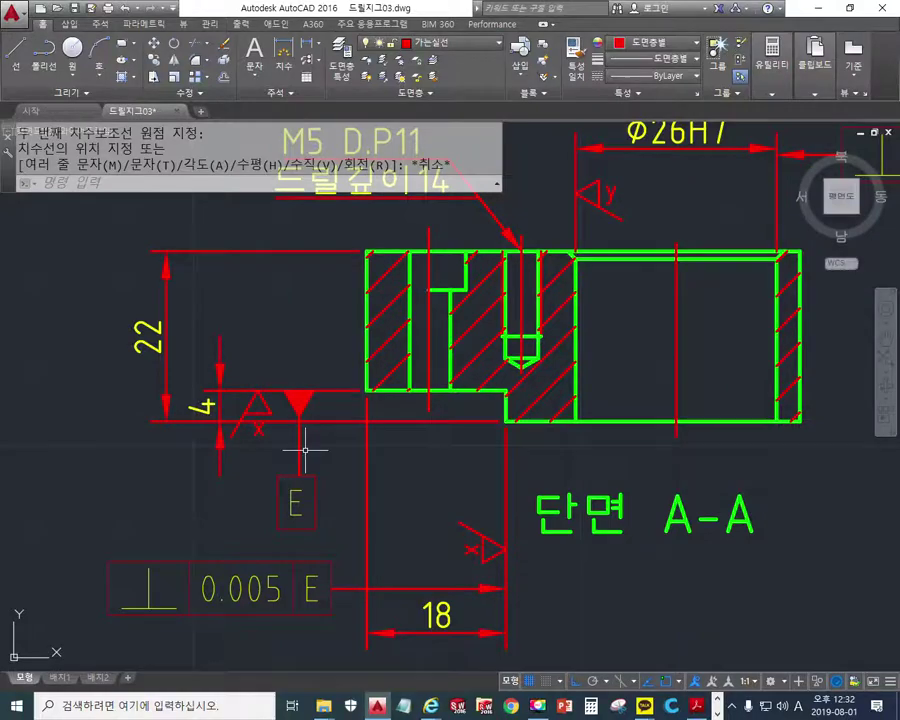
- Circle the Ø26H7 bore dimension above section A-A and its 0.009 perpendicularity frame with the screen pen
{"action": "middle_click_drag", "start_coordinate": [601, 390], "coordinate": [504, 432]}
{"action": "scroll", "coordinate": [529, 403], "scroll_direction": "down", "scroll_amount": 2}
{"action": "middle_click_drag", "start_coordinate": [566, 400], "coordinate": [492, 421]}
{"action": "key", "text": "F9"}
{"action": "mouse_move", "coordinate": [524, 298]}
{"action": "left_mouse_down"}
{"action": "mouse_move", "coordinate": [477, 244]}
{"action": "mouse_move", "coordinate": [506, 313]}
{"action": "left_mouse_up"}
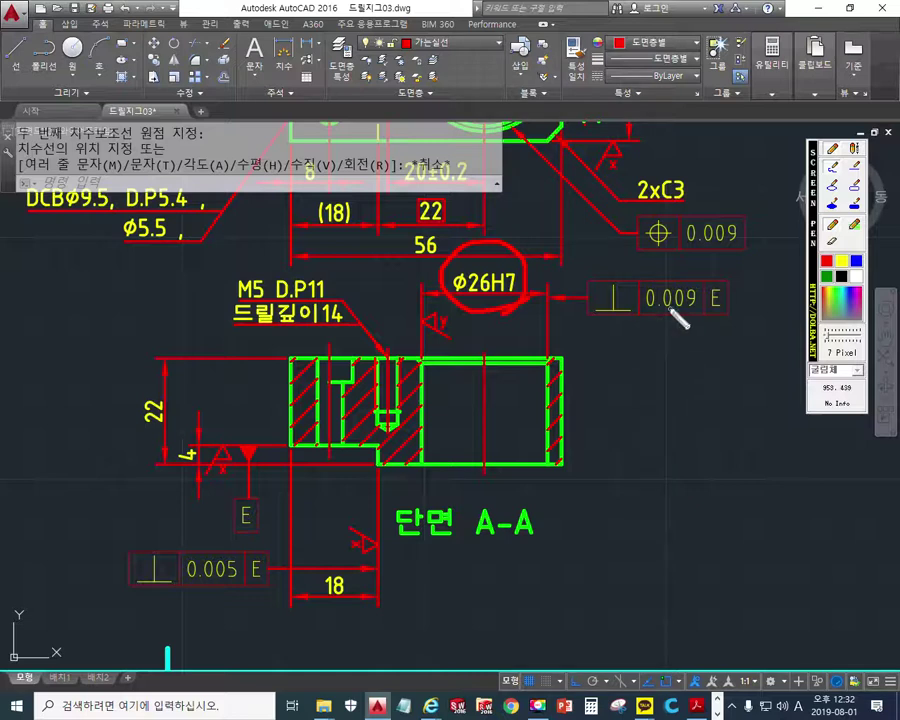
{"action": "mouse_move", "coordinate": [730, 318]}
{"action": "left_mouse_down"}
{"action": "mouse_move", "coordinate": [583, 318]}
{"action": "mouse_move", "coordinate": [743, 290]}
{"action": "mouse_move", "coordinate": [724, 340]}
{"action": "left_mouse_up"}
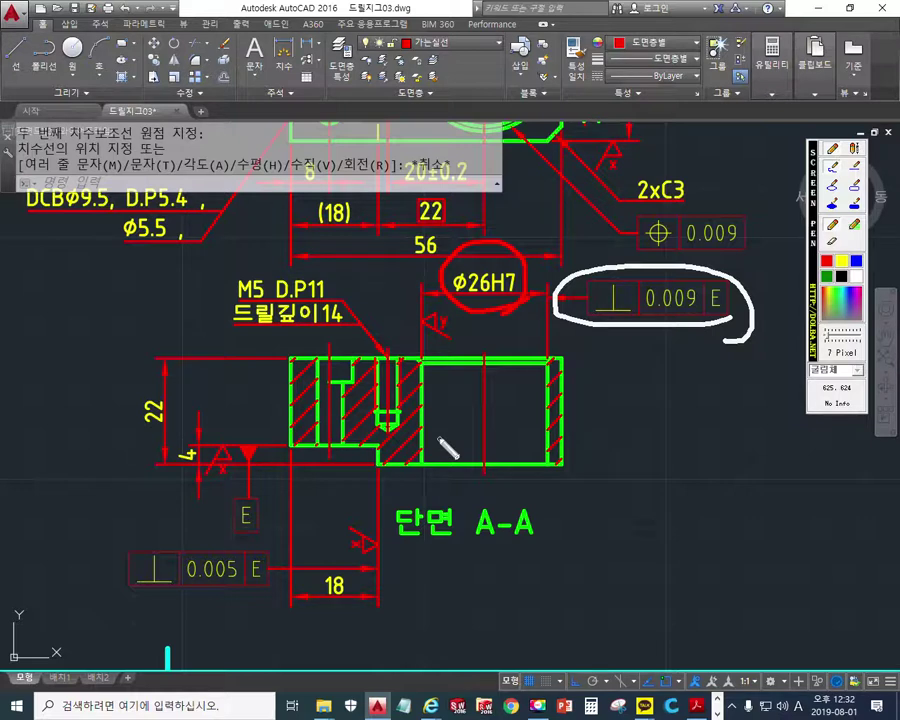
- Trace the datum E face, the bore's upper edge and its axis on section A-A, and circle the 22 height
{"action": "left_click_drag", "start_coordinate": [222, 446], "coordinate": [377, 445]}
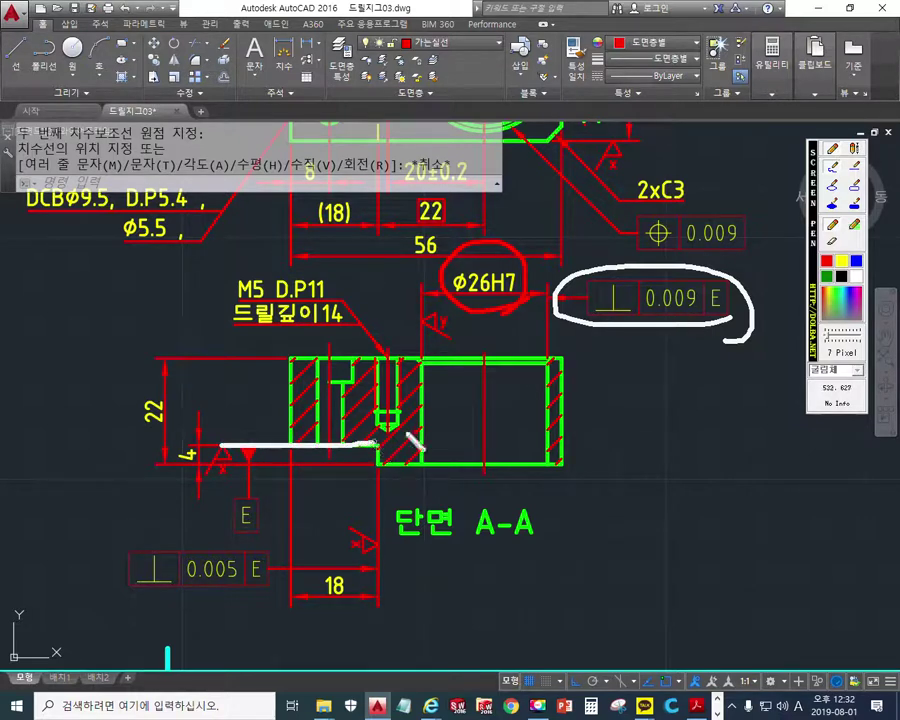
{"action": "left_click_drag", "start_coordinate": [412, 355], "coordinate": [550, 356]}
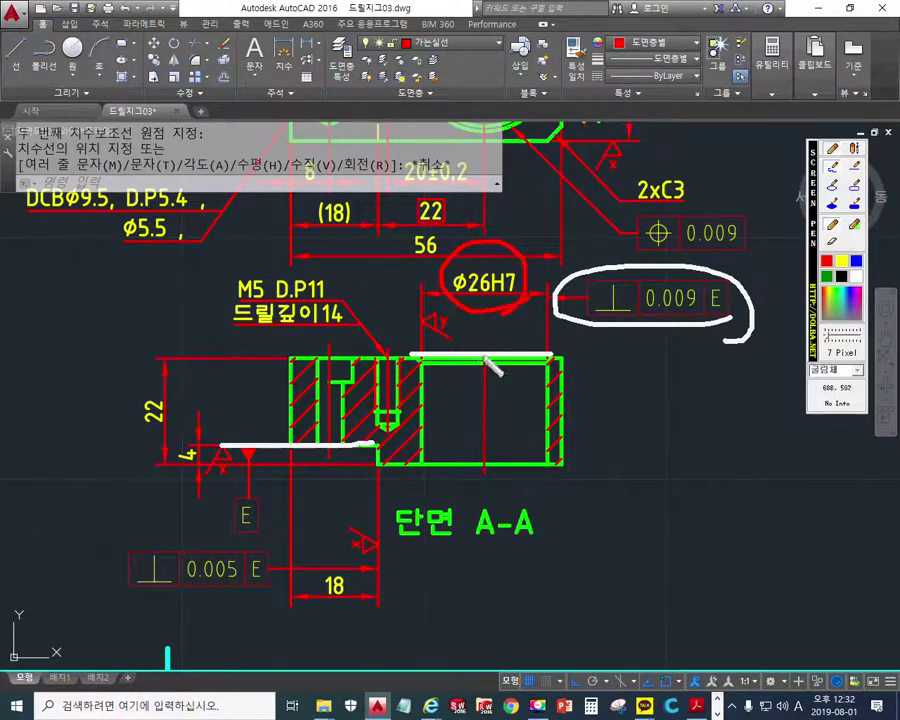
{"action": "left_click_drag", "start_coordinate": [489, 358], "coordinate": [471, 476]}
{"action": "left_click_drag", "start_coordinate": [190, 449], "coordinate": [168, 441]}
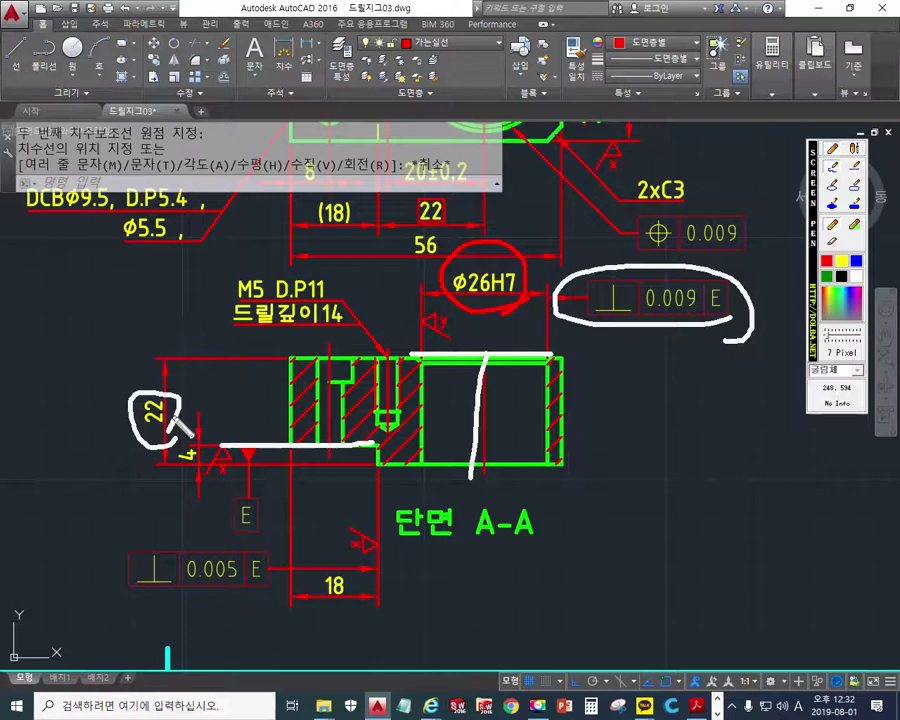
{"action": "mouse_move", "coordinate": [222, 446]}
{"action": "left_mouse_down"}
{"action": "mouse_move", "coordinate": [380, 449]}
{"action": "mouse_move", "coordinate": [216, 445]}
{"action": "left_mouse_up"}
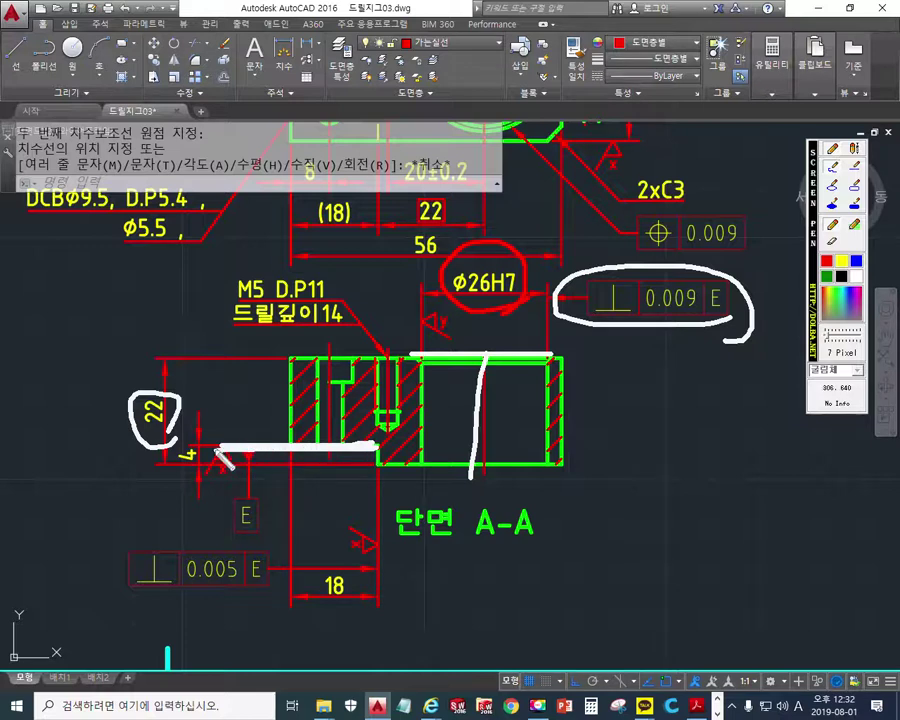
- Cross over the counterbored hole's axis, sketch a double-headed height arrow from datum E to the section's upper face, and clear the marks
{"action": "left_click_drag", "start_coordinate": [332, 343], "coordinate": [313, 480]}
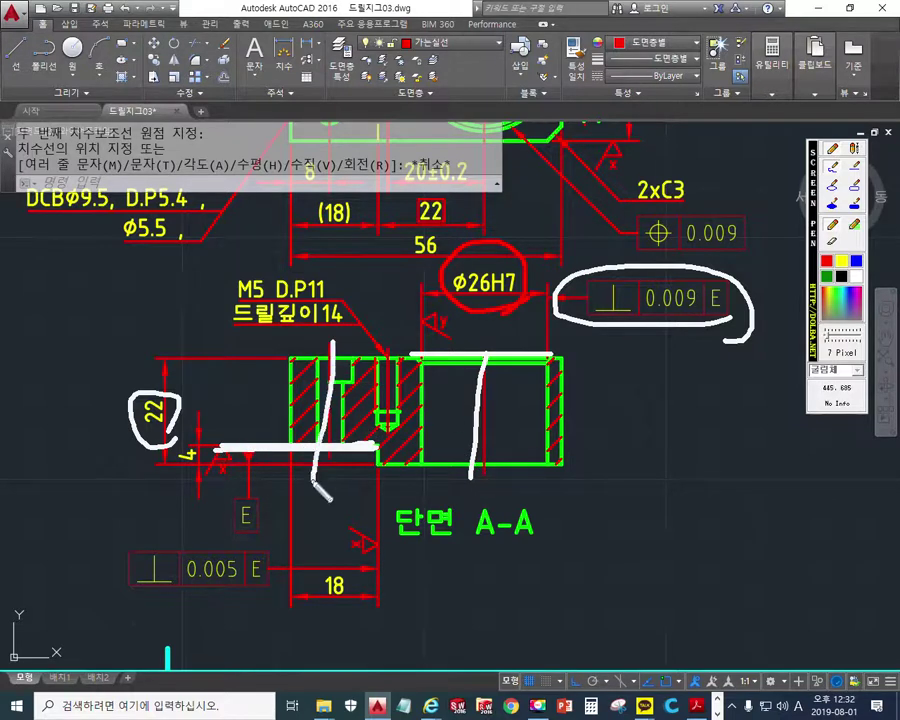
{"action": "left_click_drag", "start_coordinate": [313, 352], "coordinate": [340, 478]}
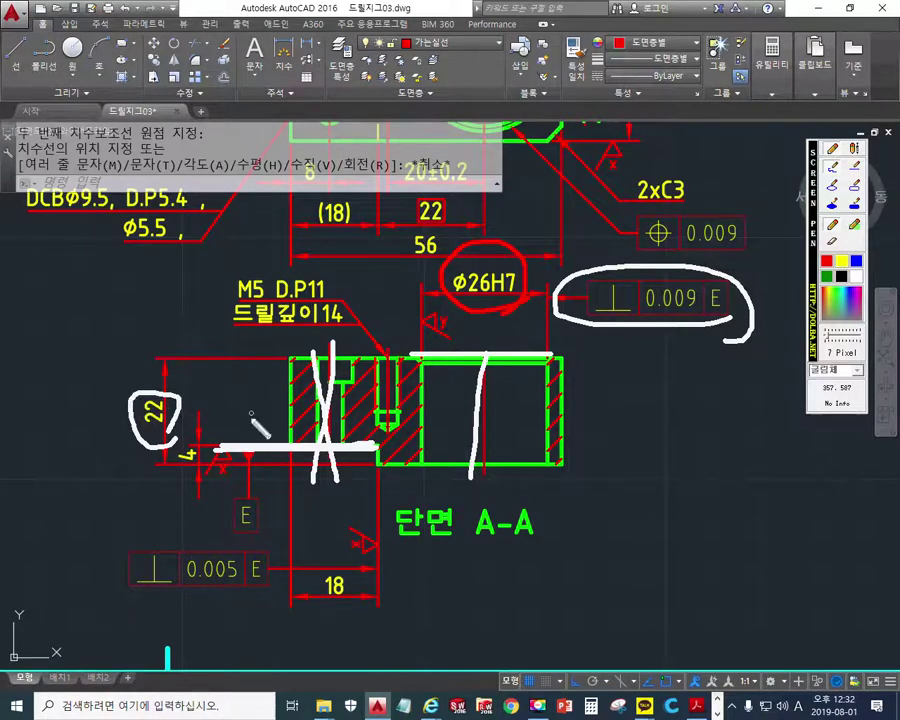
{"action": "left_click_drag", "start_coordinate": [280, 372], "coordinate": [264, 446]}
{"action": "left_click_drag", "start_coordinate": [252, 374], "coordinate": [278, 374]}
{"action": "left_click_drag", "start_coordinate": [252, 425], "coordinate": [276, 425]}
{"action": "mouse_move", "coordinate": [252, 380]}
{"action": "left_mouse_down"}
{"action": "mouse_move", "coordinate": [278, 406]}
{"action": "mouse_move", "coordinate": [252, 406]}
{"action": "left_mouse_up"}
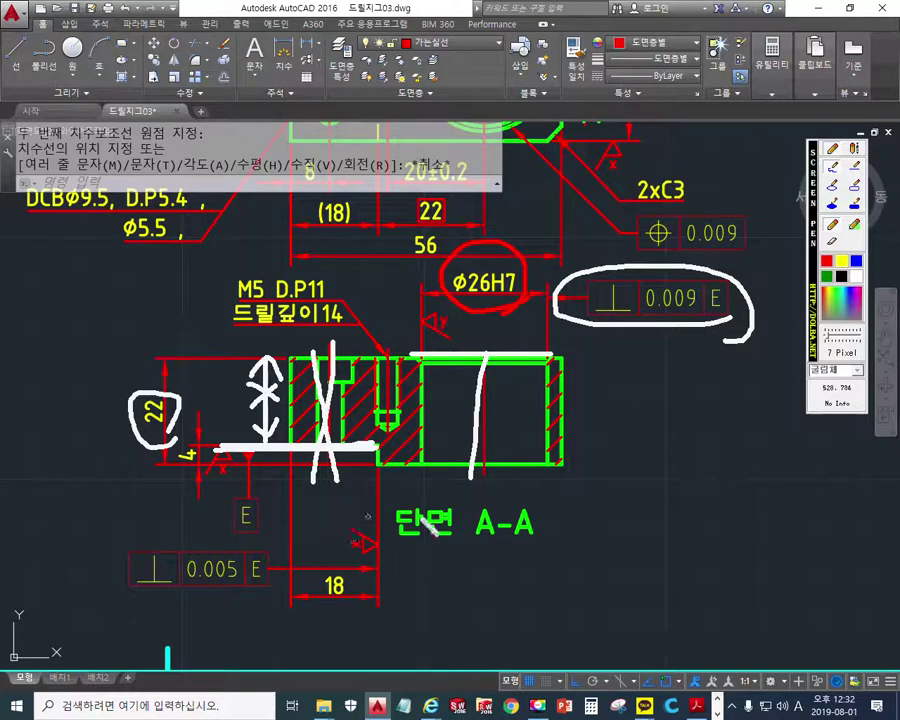
{"action": "key", "text": "Escape"}
- Mark the plan view's two long edges and horizontal centreline, circle the 56 overall length, and clear the pen marks
{"action": "middle_click_drag", "start_coordinate": [700, 386], "coordinate": [618, 490]}
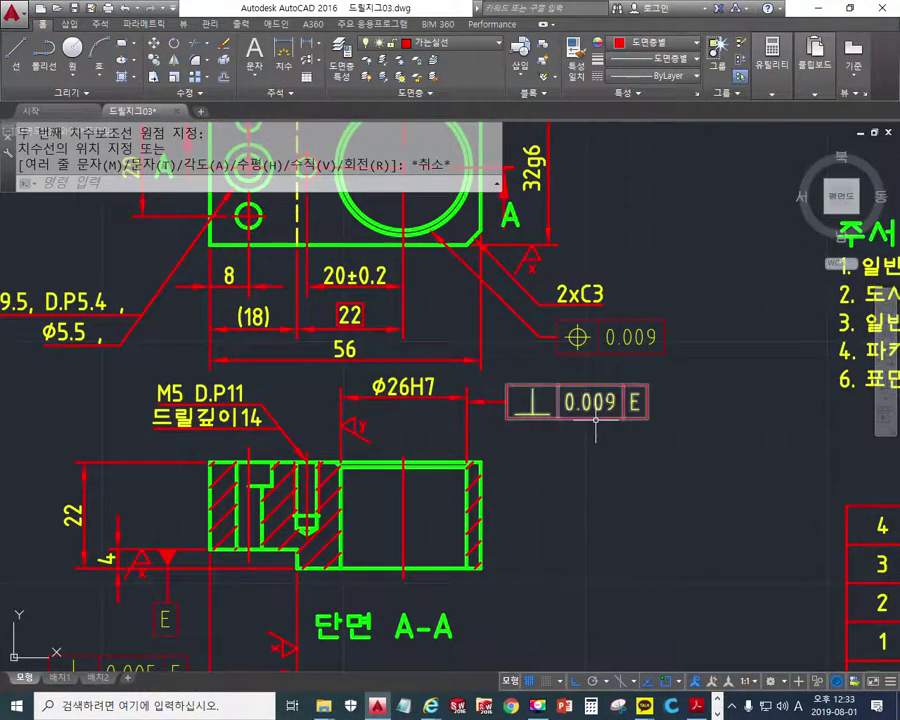
{"action": "mouse_move", "coordinate": [596, 420]}
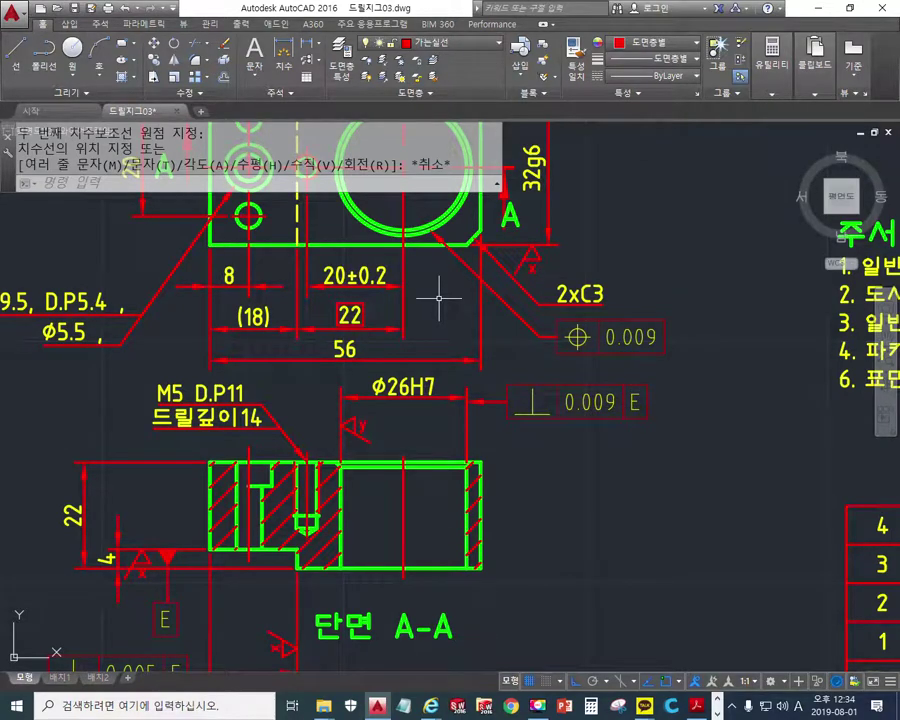
{"action": "mouse_move", "coordinate": [439, 298]}
{"action": "middle_mouse_down"}
{"action": "mouse_move", "coordinate": [462, 464]}
{"action": "mouse_move", "coordinate": [529, 467]}
{"action": "middle_mouse_up"}
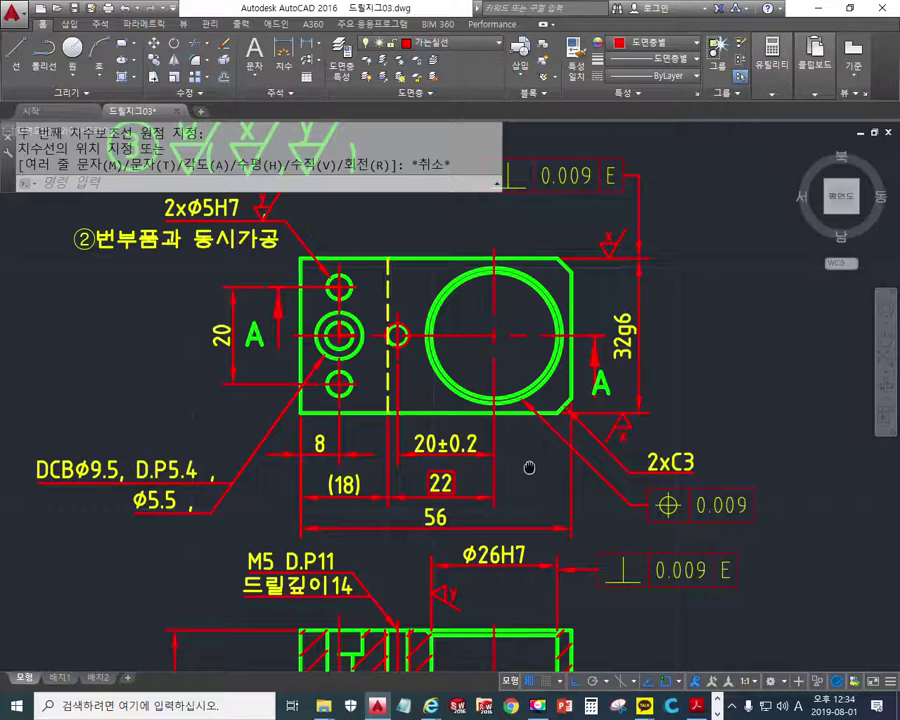
{"action": "middle_click_drag", "start_coordinate": [526, 446], "coordinate": [536, 426]}
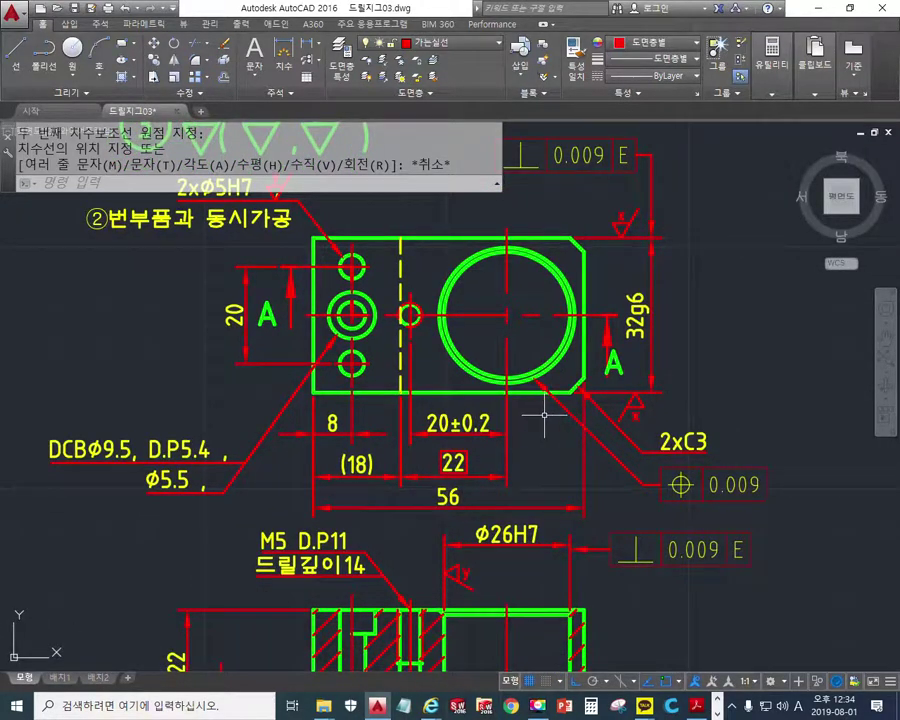
{"action": "key", "text": "F9"}
{"action": "left_click_drag", "start_coordinate": [288, 238], "coordinate": [540, 238]}
{"action": "left_click_drag", "start_coordinate": [272, 393], "coordinate": [574, 396]}
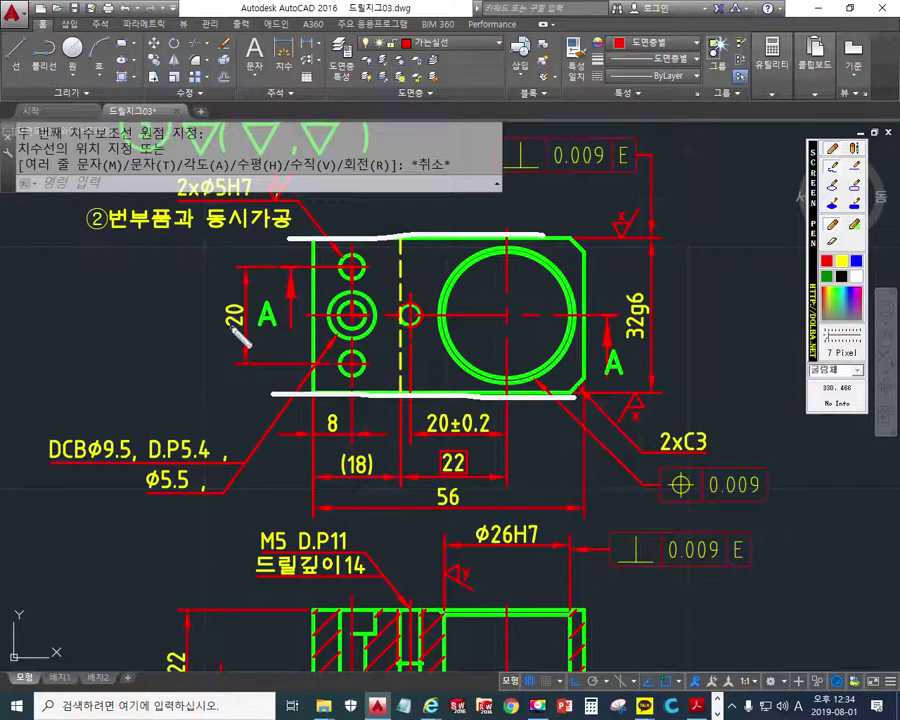
{"action": "left_click_drag", "start_coordinate": [190, 314], "coordinate": [710, 312]}
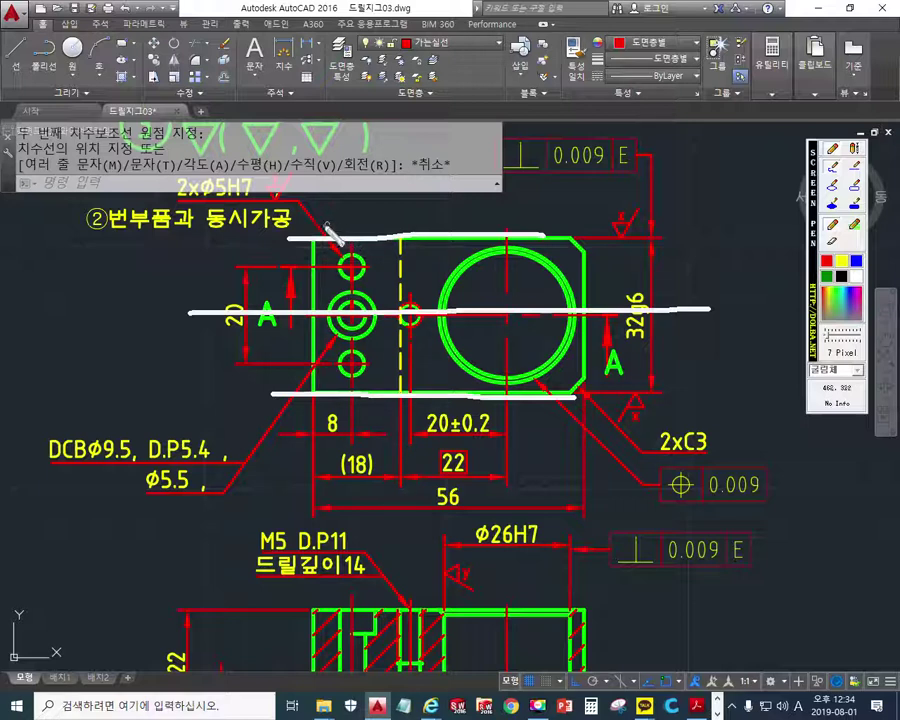
{"action": "mouse_move", "coordinate": [450, 479]}
{"action": "left_mouse_down"}
{"action": "mouse_move", "coordinate": [425, 515]}
{"action": "mouse_move", "coordinate": [474, 532]}
{"action": "left_mouse_up"}
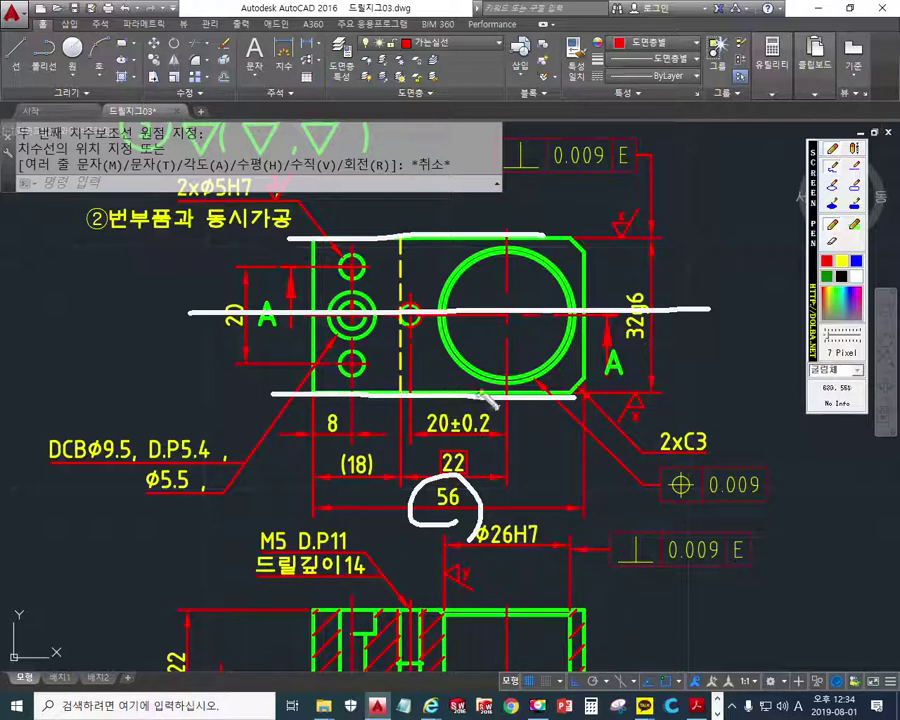
{"action": "key", "text": "Escape"}
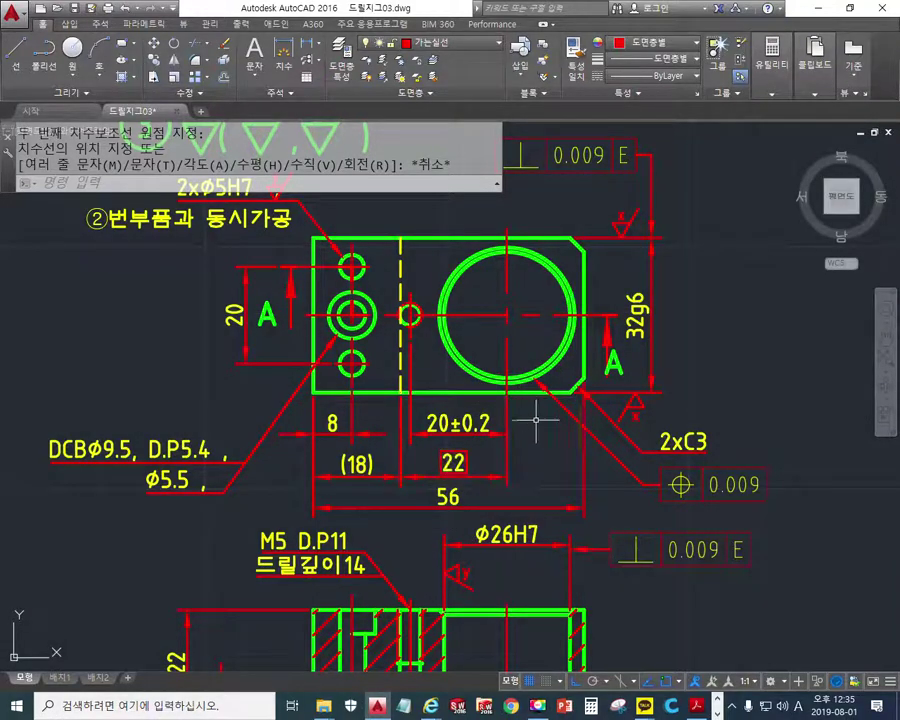